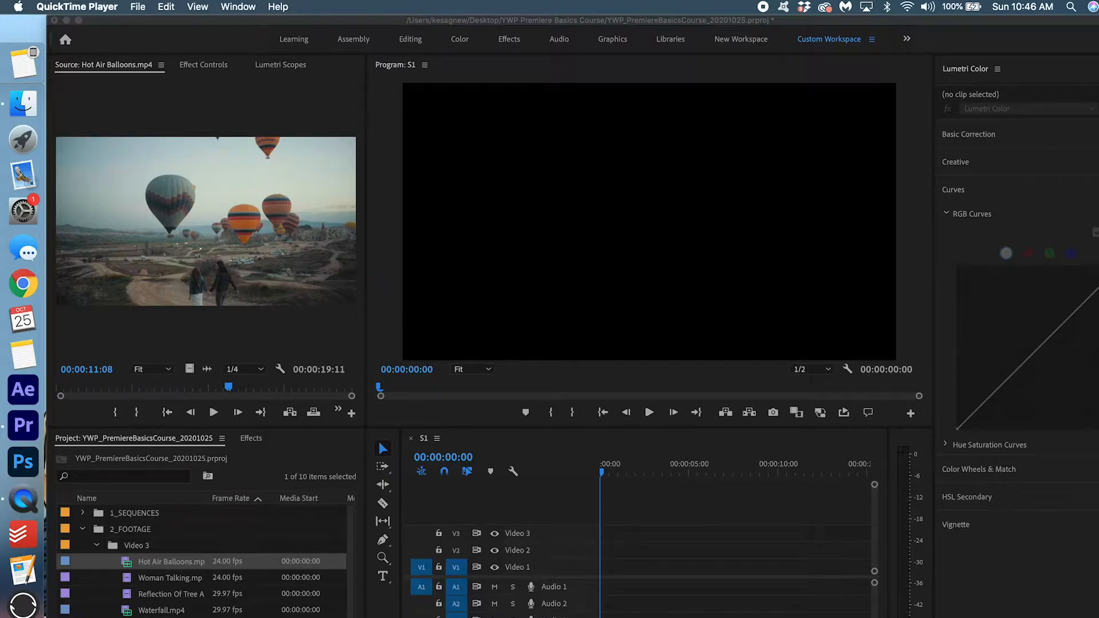
Bring Premiere Pro to the front in place of QuickTime Player.
click(228, 314)
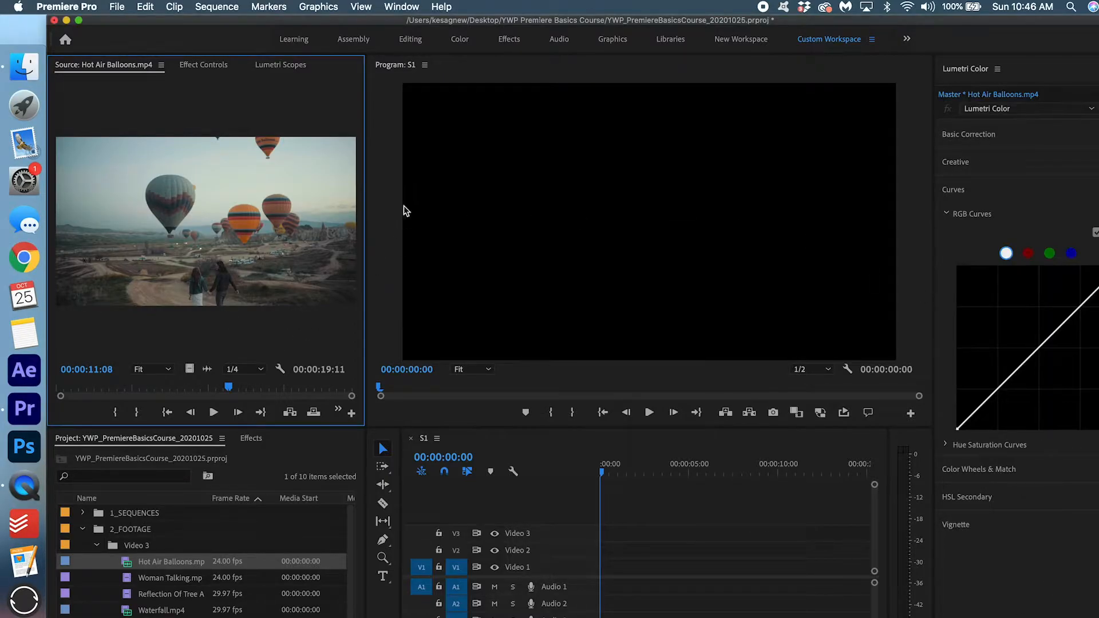
Reset the Custom Workspace to its saved layout, then restore the Hot Air Balloons source clip and the project bins.
click(403, 7)
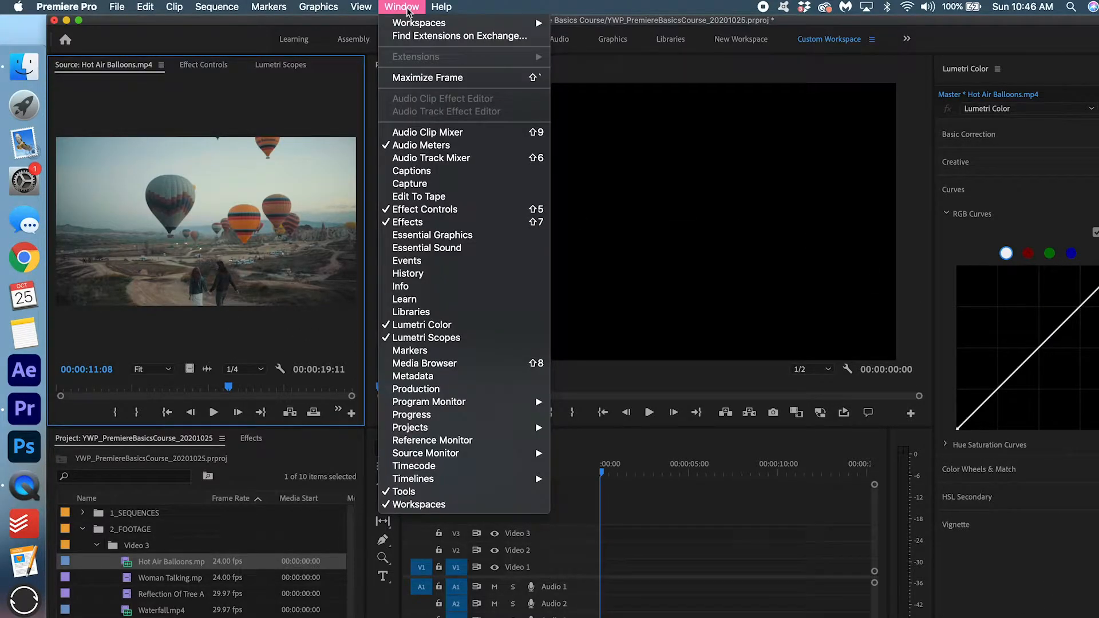
mouse_move(412, 24)
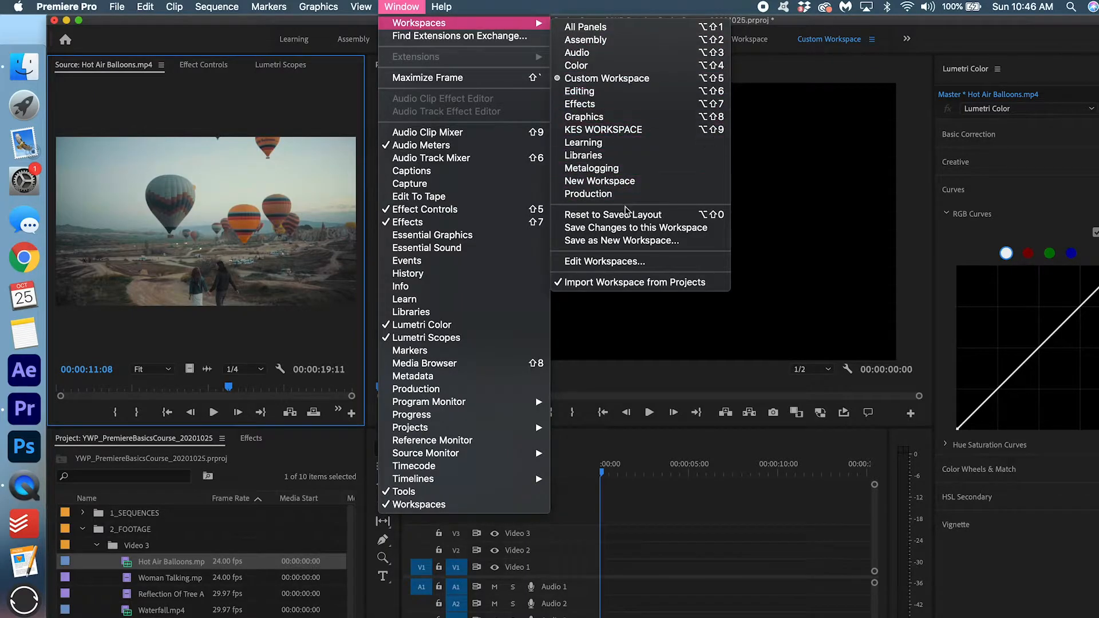
click(627, 214)
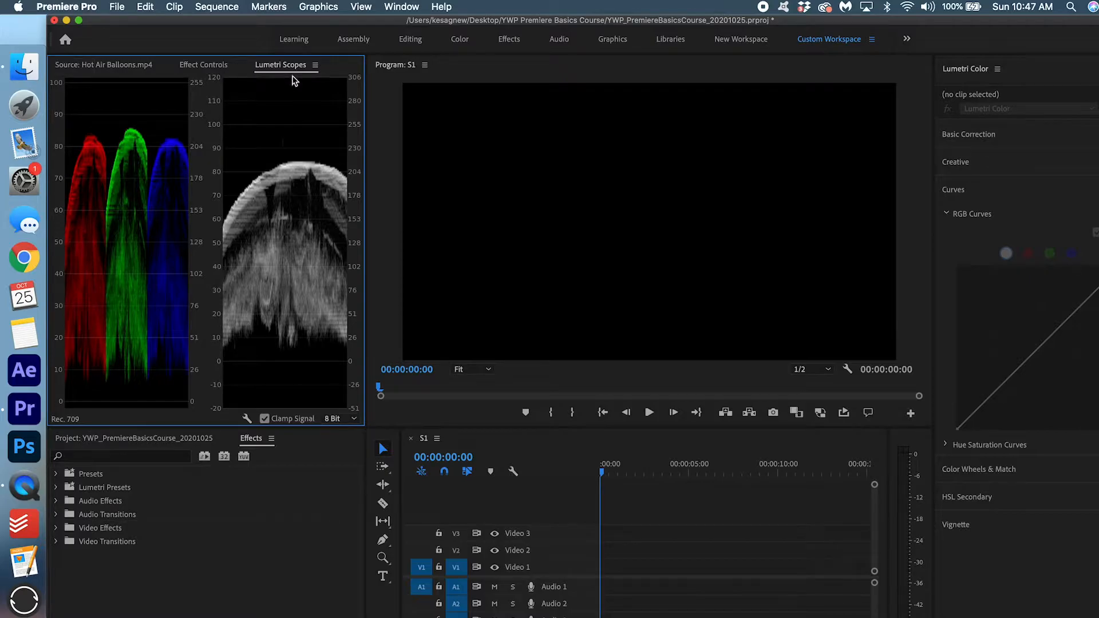
click(121, 67)
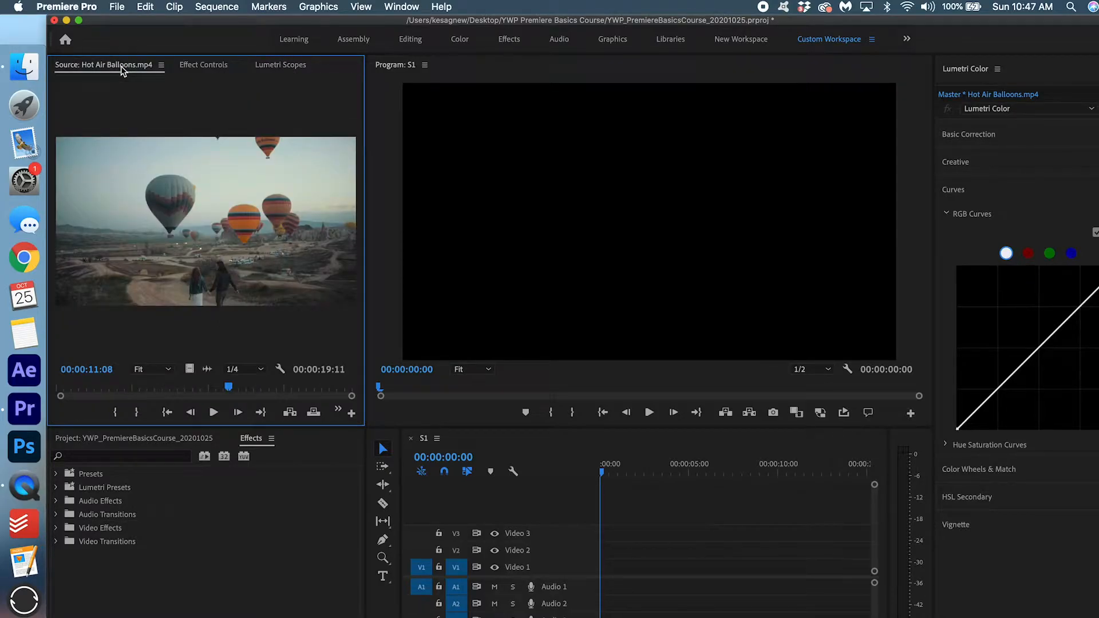
click(163, 441)
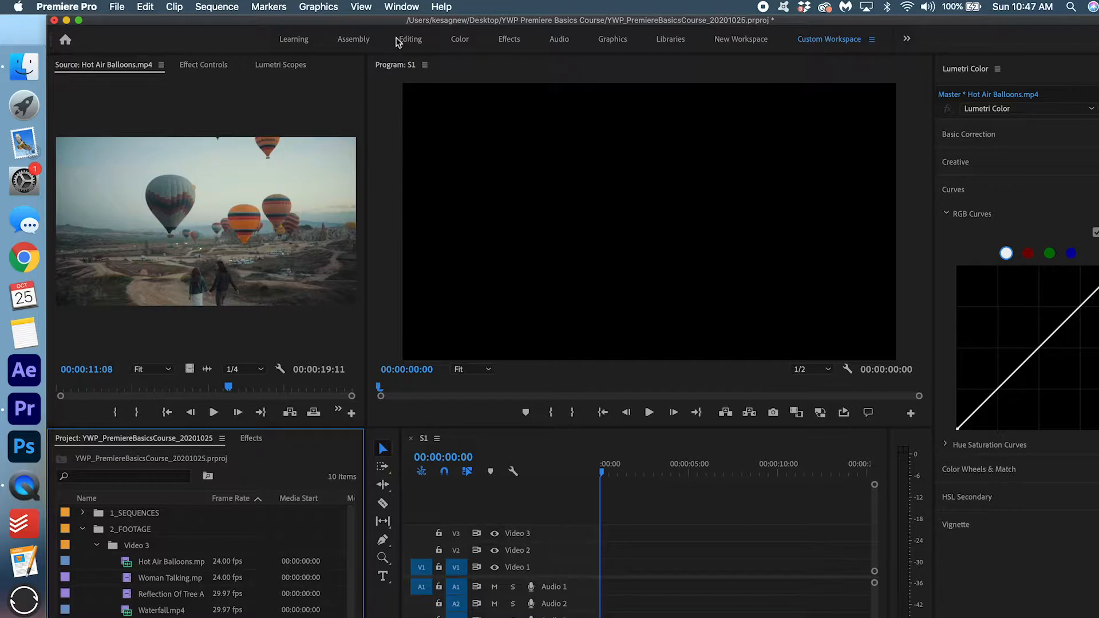
Save the layout into the Custom Workspace and collapse 2_FOOTAGE to show the five bins.
click(402, 7)
mouse_move(435, 23)
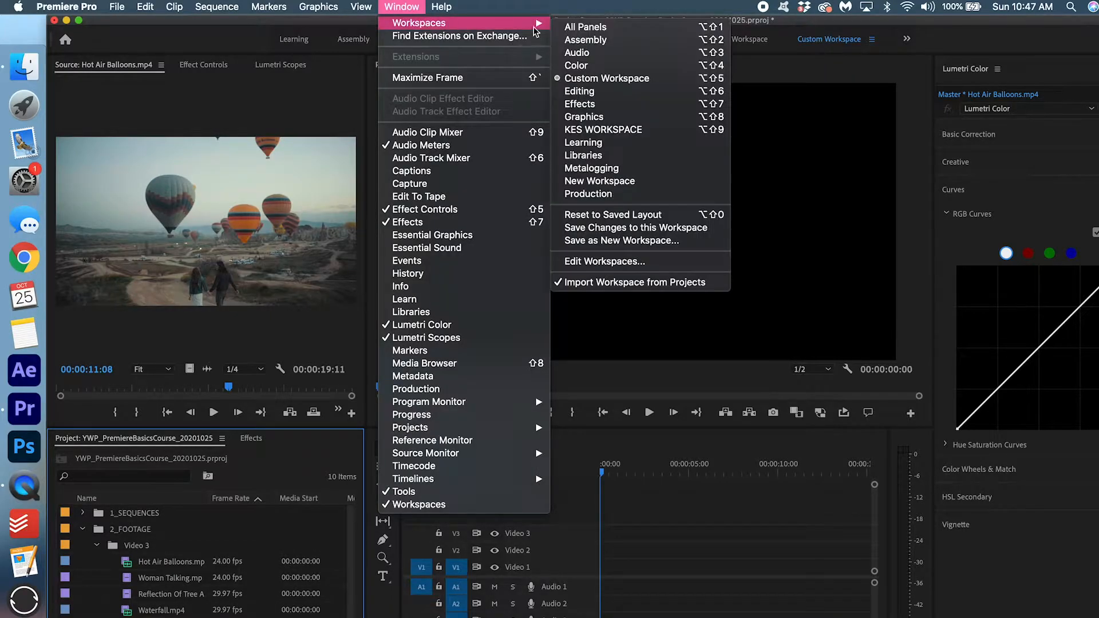
click(690, 228)
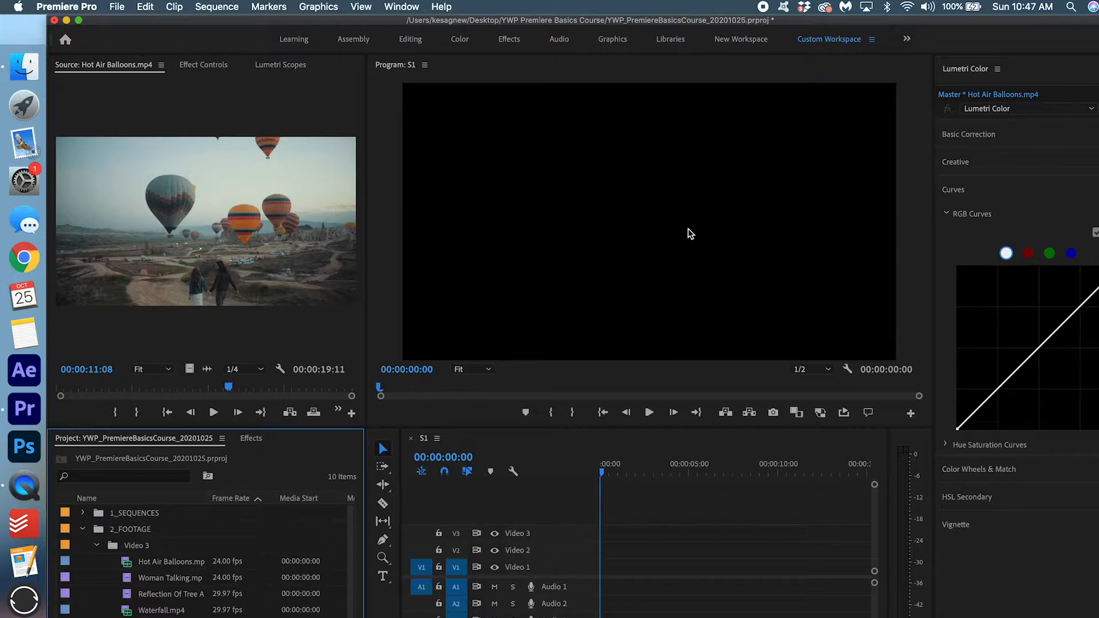
click(83, 529)
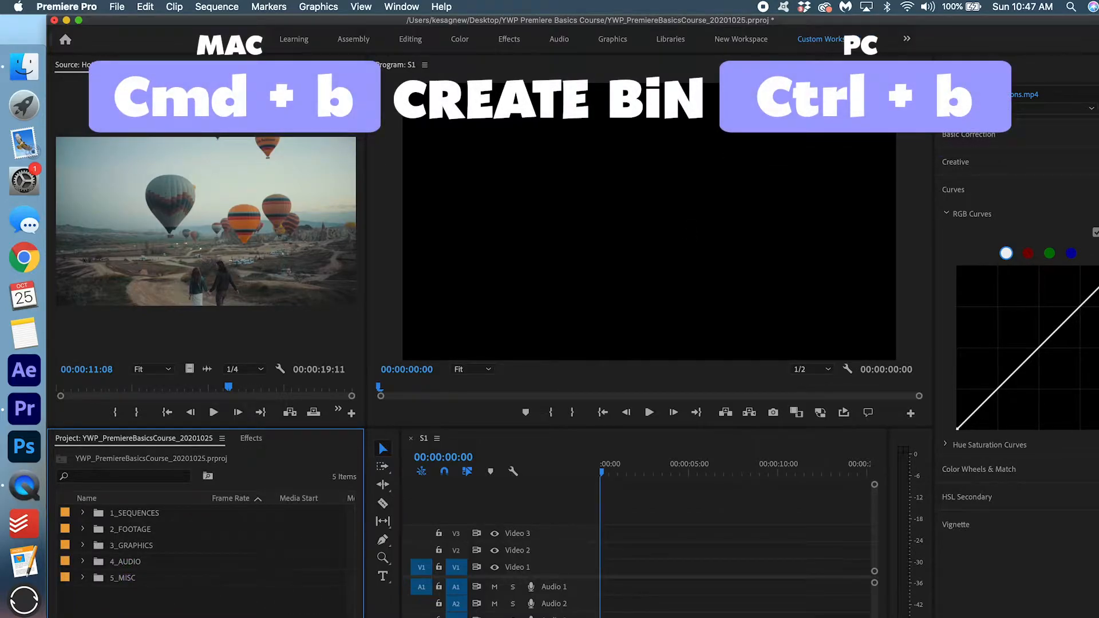
Create a new bin with the default name 'Bin' using Cmd+B, then expand 2_FOOTAGE.
key(super+b)
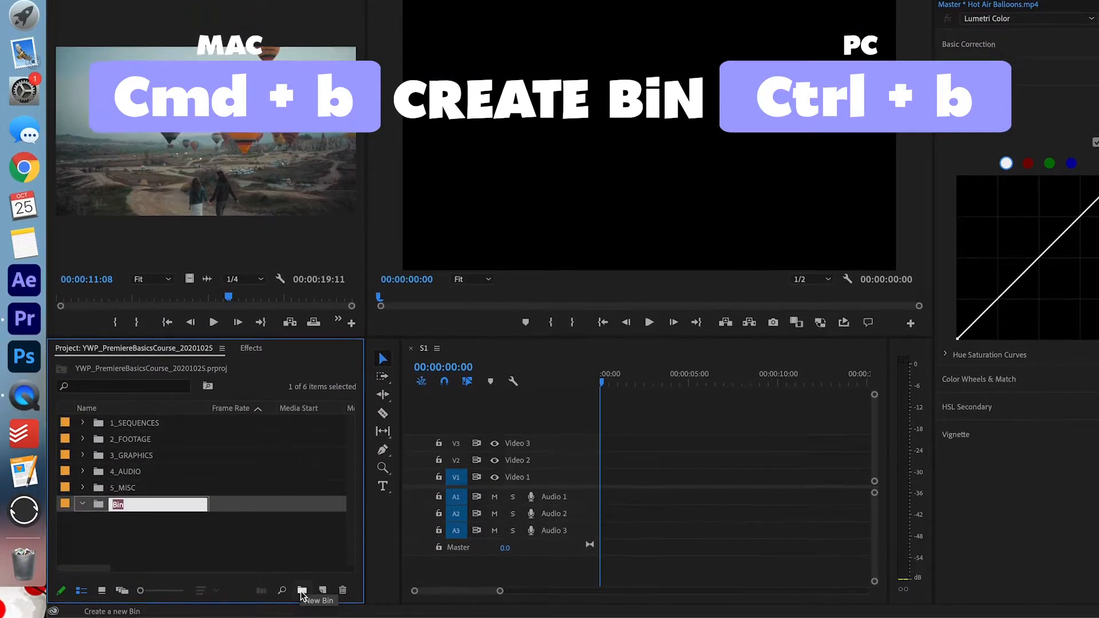
click(269, 550)
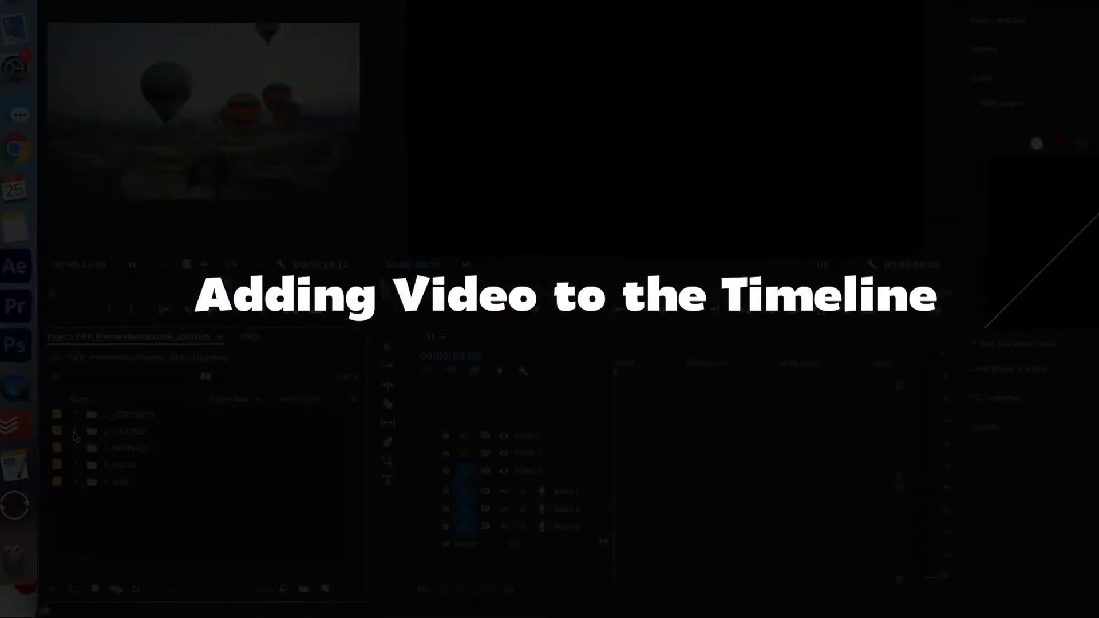
click(75, 432)
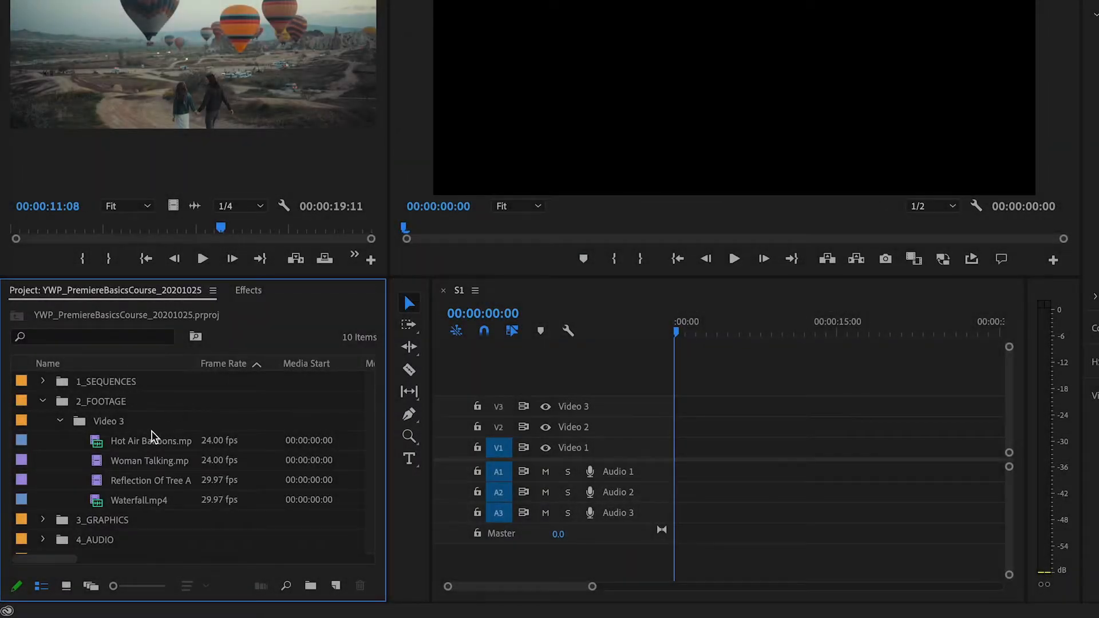
Place Hot Air Balloons, Waterfall and Reflection Of Tree At Night in order on Video 1.
drag(152, 441, 680, 465)
key(minus)
key(minus)
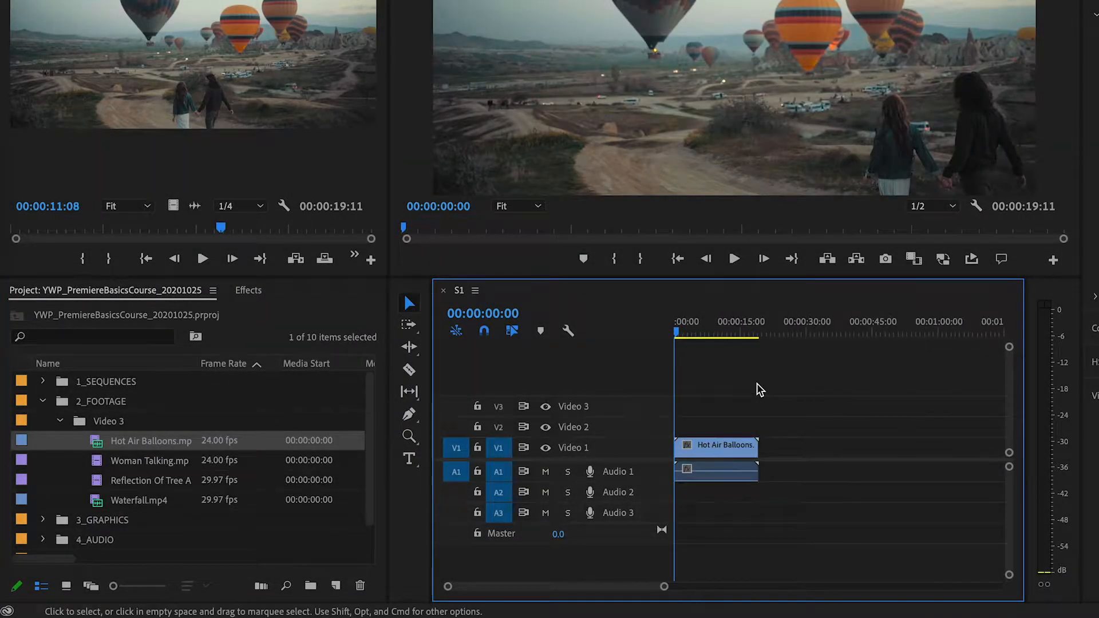
drag(151, 499, 753, 465)
drag(129, 481, 939, 461)
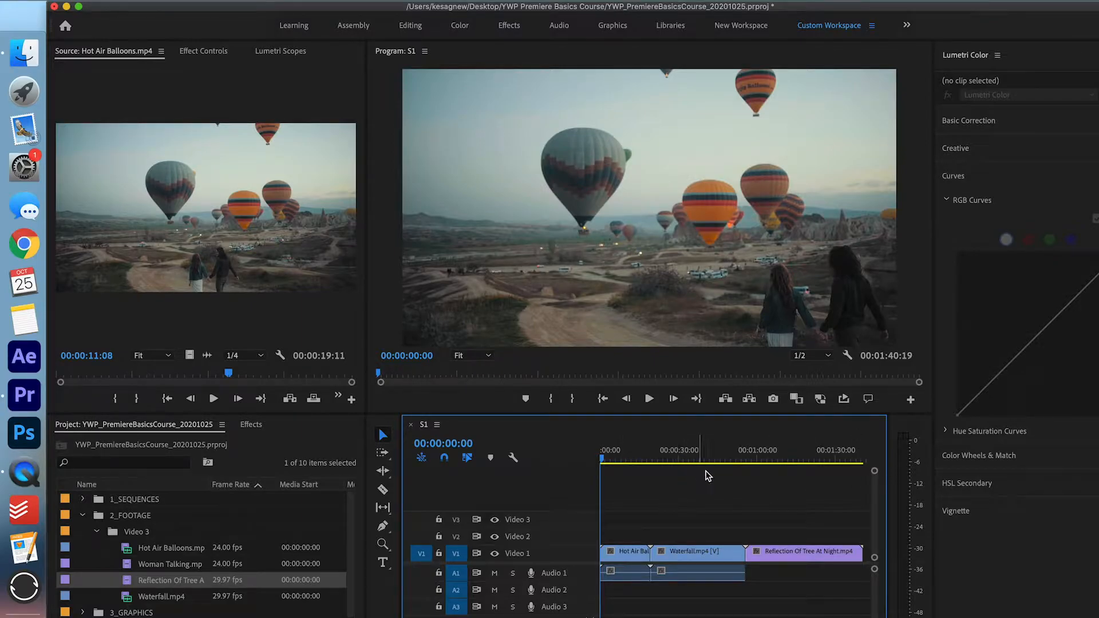
Save, then delete the clips' audio from Audio 1 with Video 1 temporarily locked.
key(super+s)
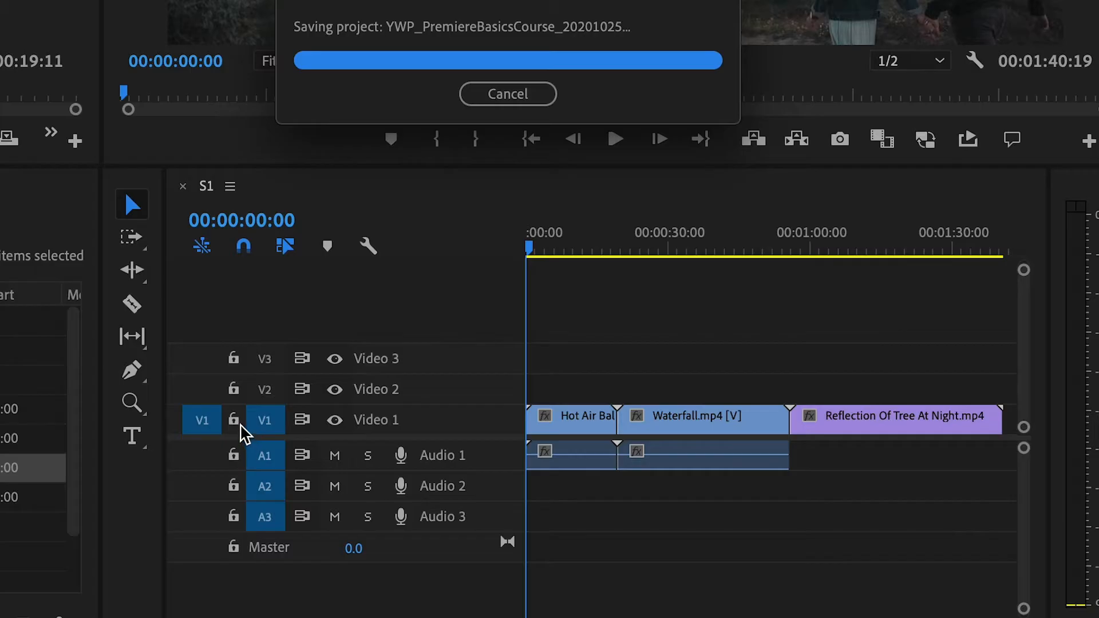
click(439, 555)
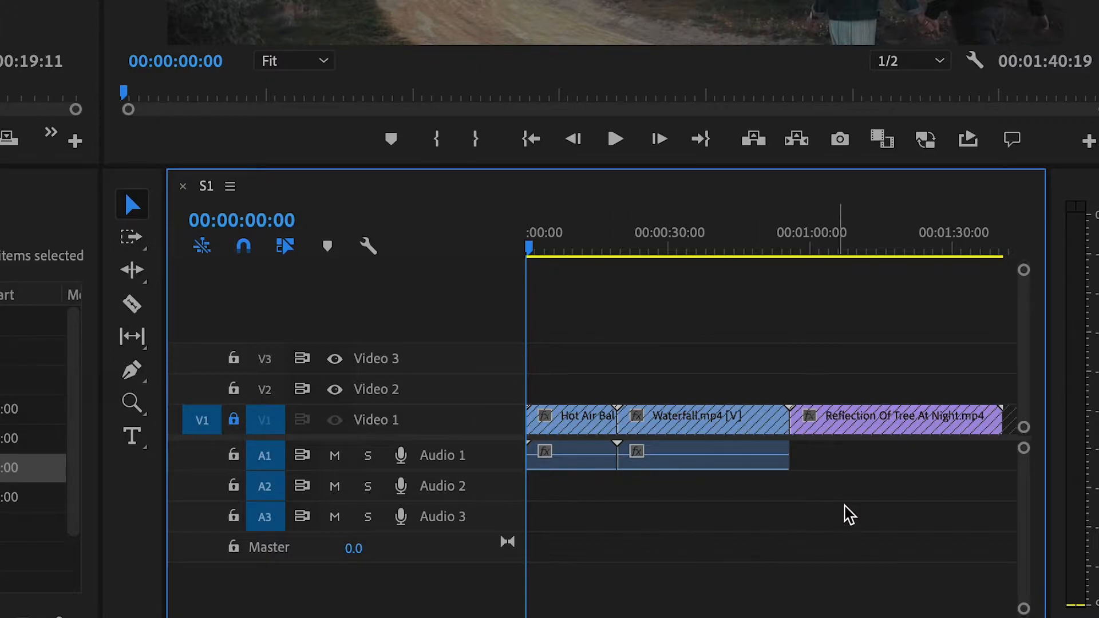
drag(796, 456, 574, 482)
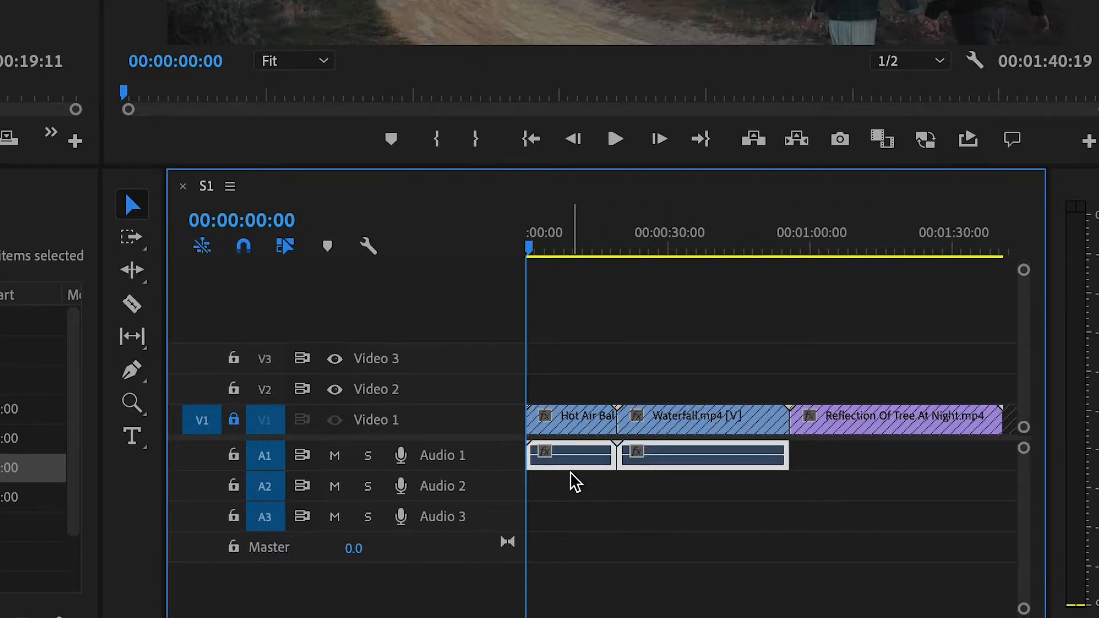
key(Delete)
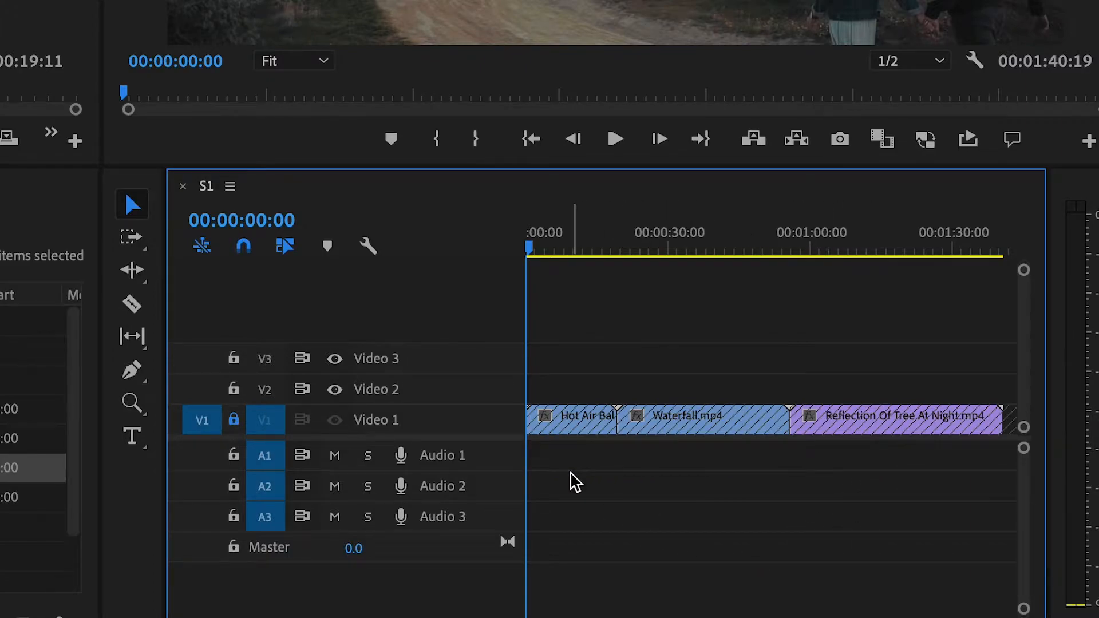
click(233, 421)
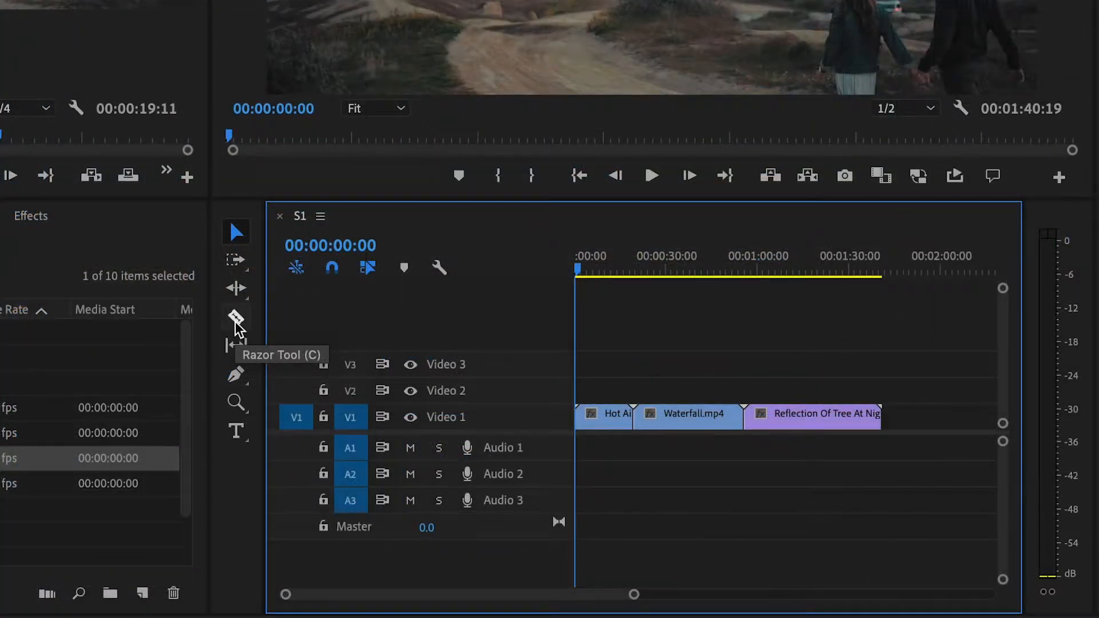
Toggle between the Razor (C) and Selection (V) tools, leaving the Razor tool active.
click(236, 319)
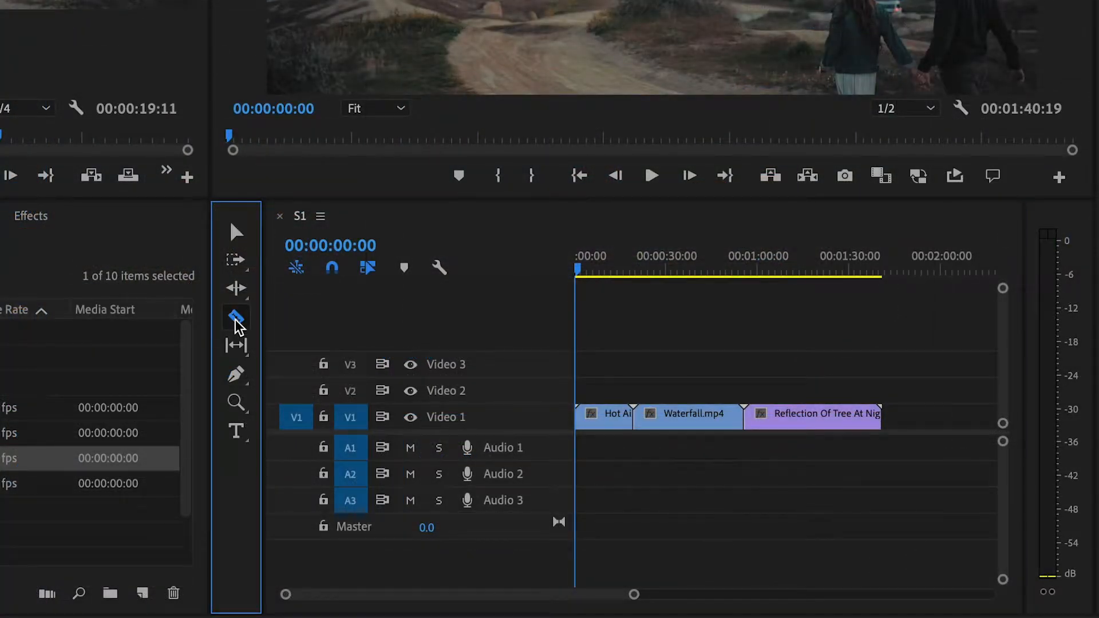
click(237, 232)
key(c)
key(v)
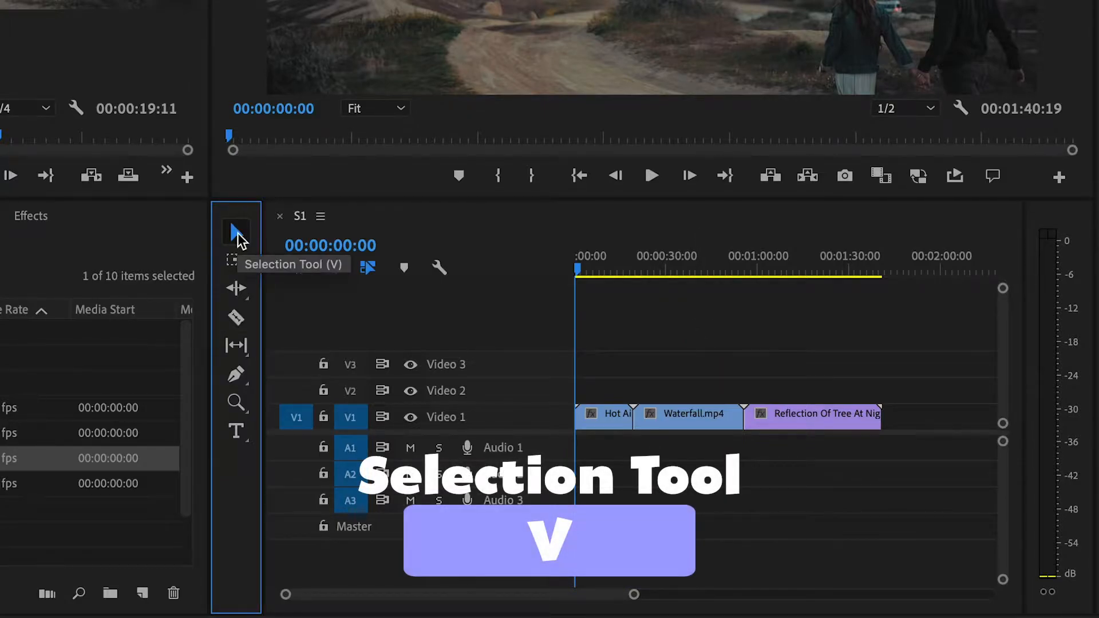
key(c)
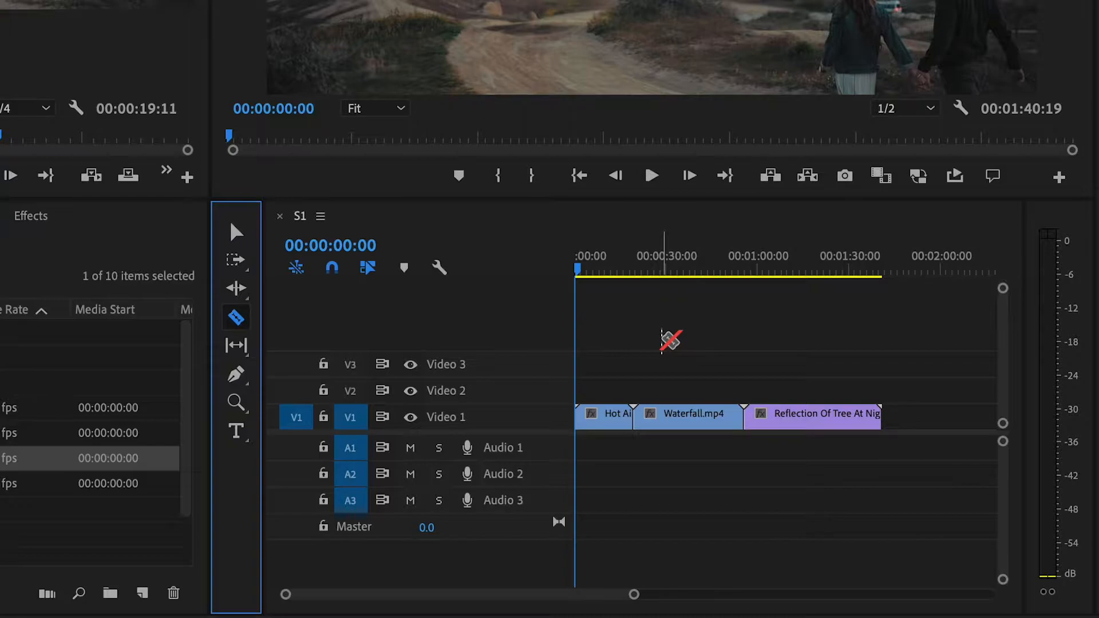
key(v)
key(c)
key(v)
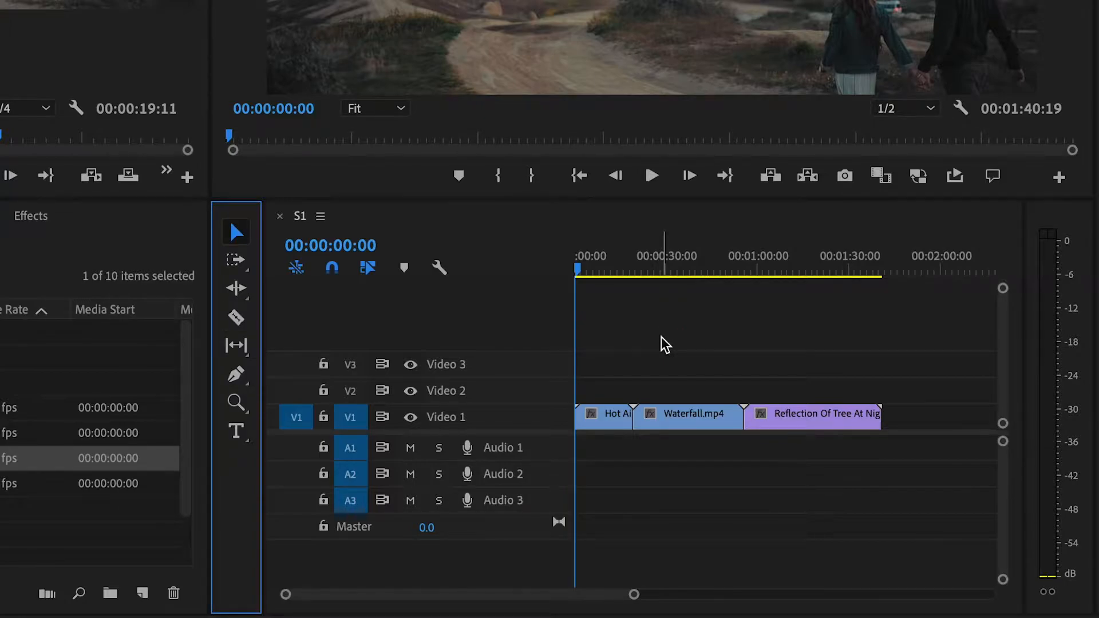
key(c)
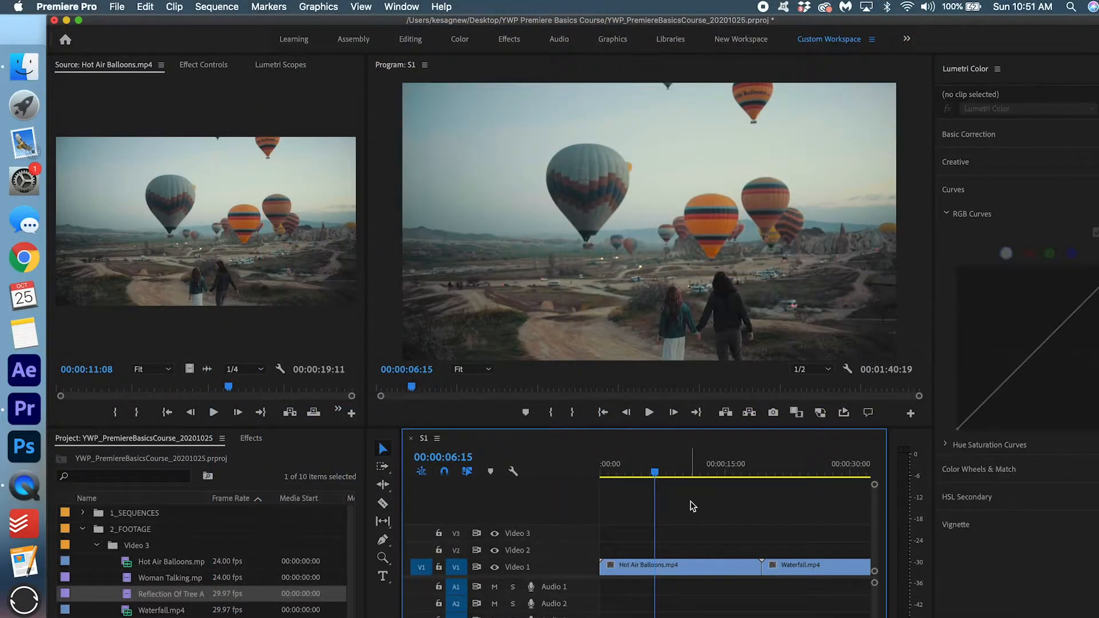
Razor-cut Hot Air Balloons at 00:00:02:12 and again further into the clip.
key(c)
mouse_move(640, 465)
mouse_down()
mouse_move(604, 468)
mouse_move(623, 472)
mouse_up()
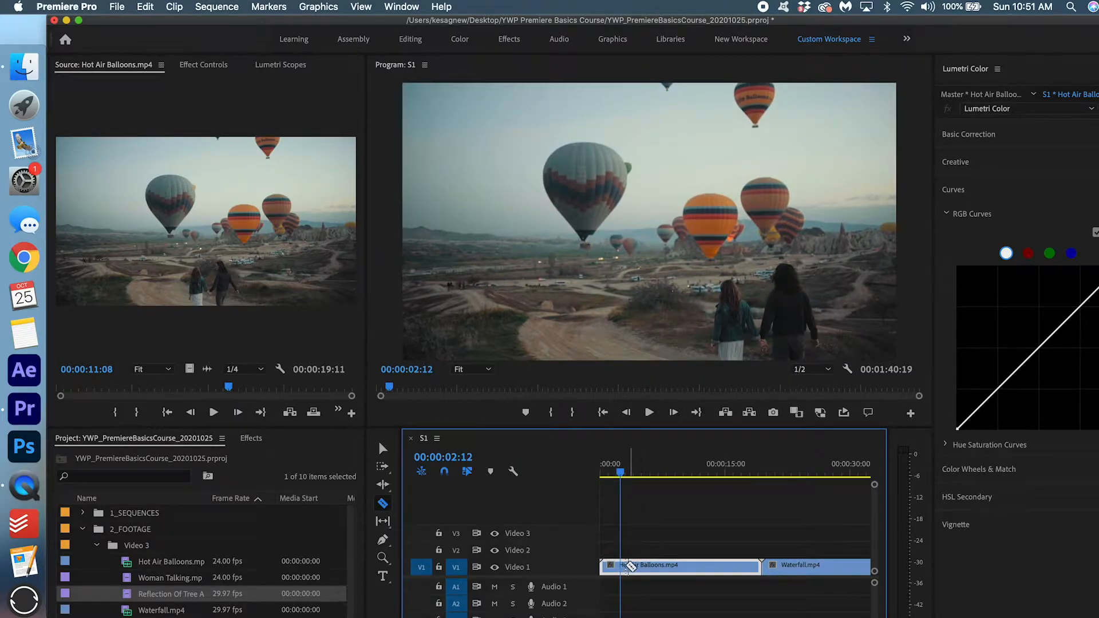
click(624, 568)
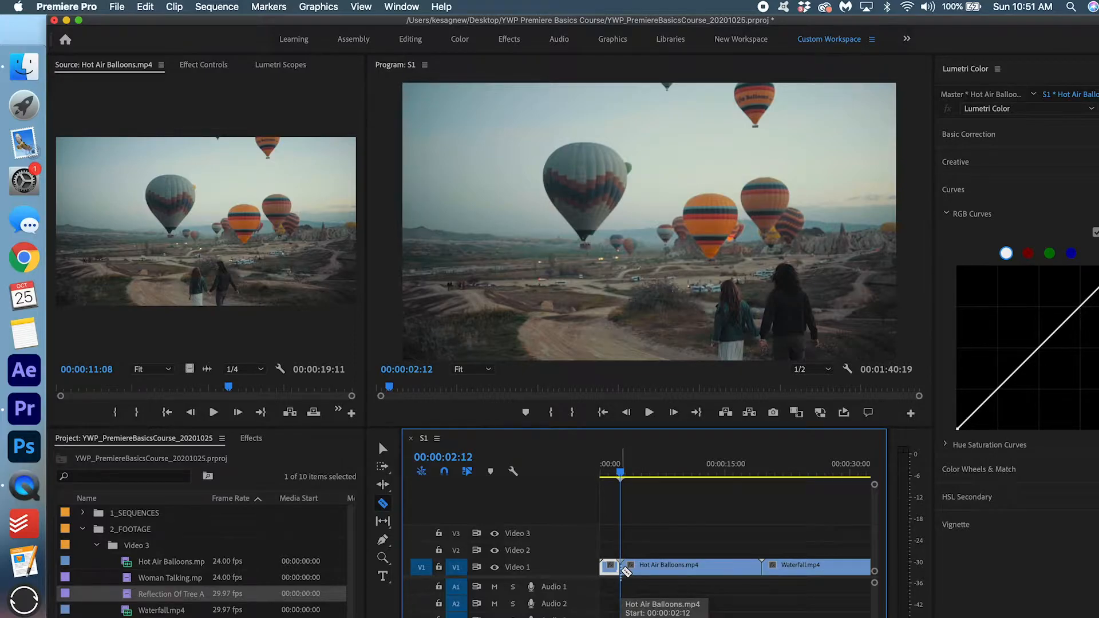
drag(624, 475, 715, 488)
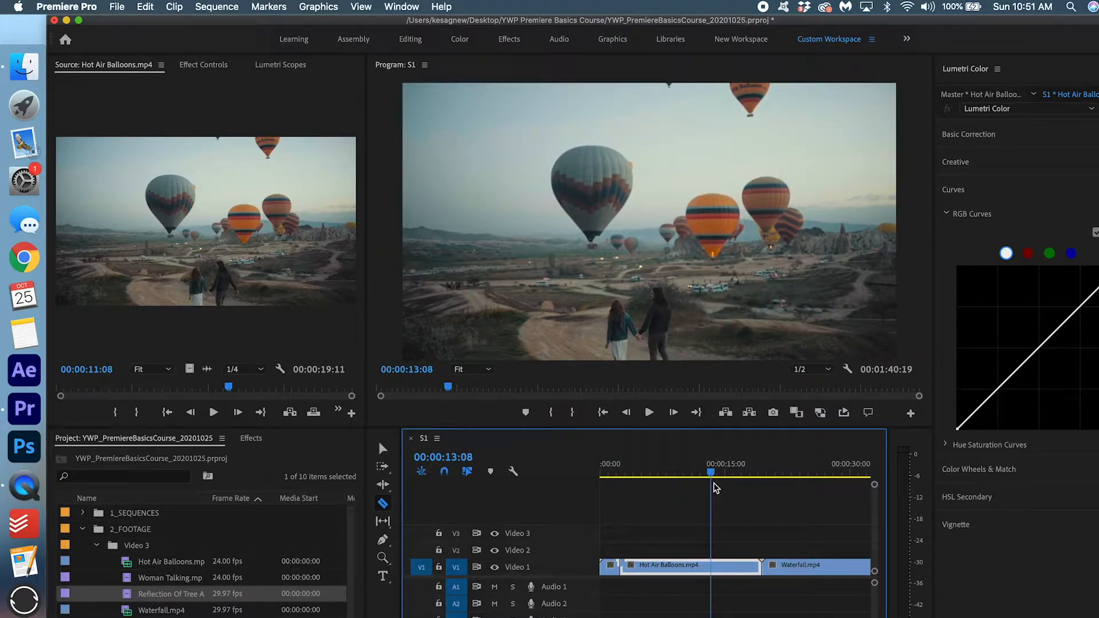
click(713, 566)
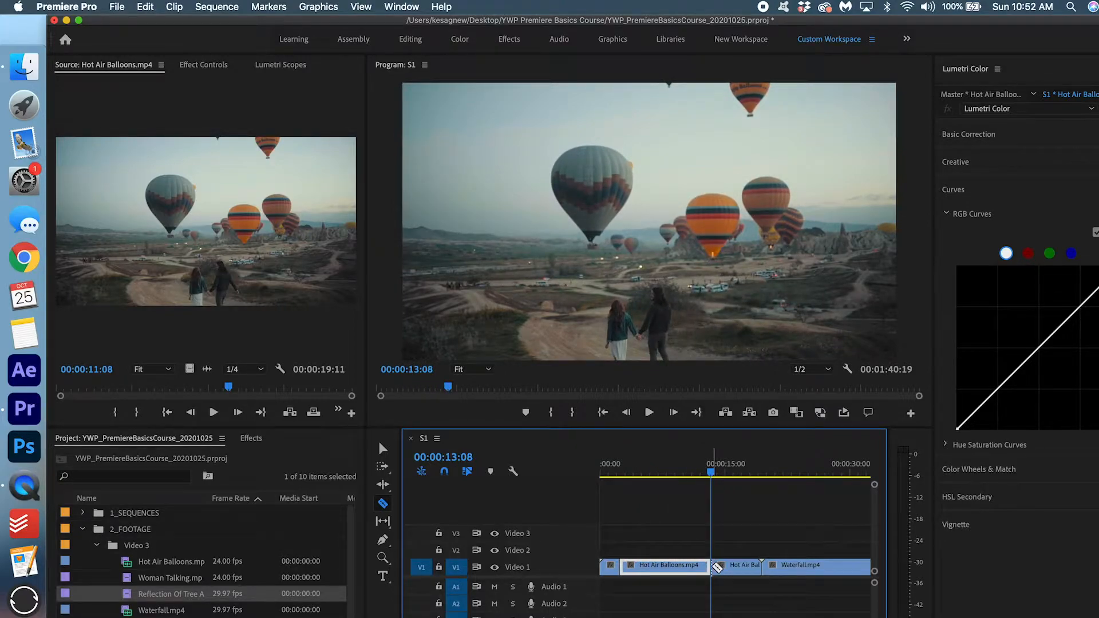
Delete the short opening piece and the short second Hot Air Balloons piece, then ripple-delete the start gap.
key(v)
click(582, 334)
drag(621, 240, 642, 251)
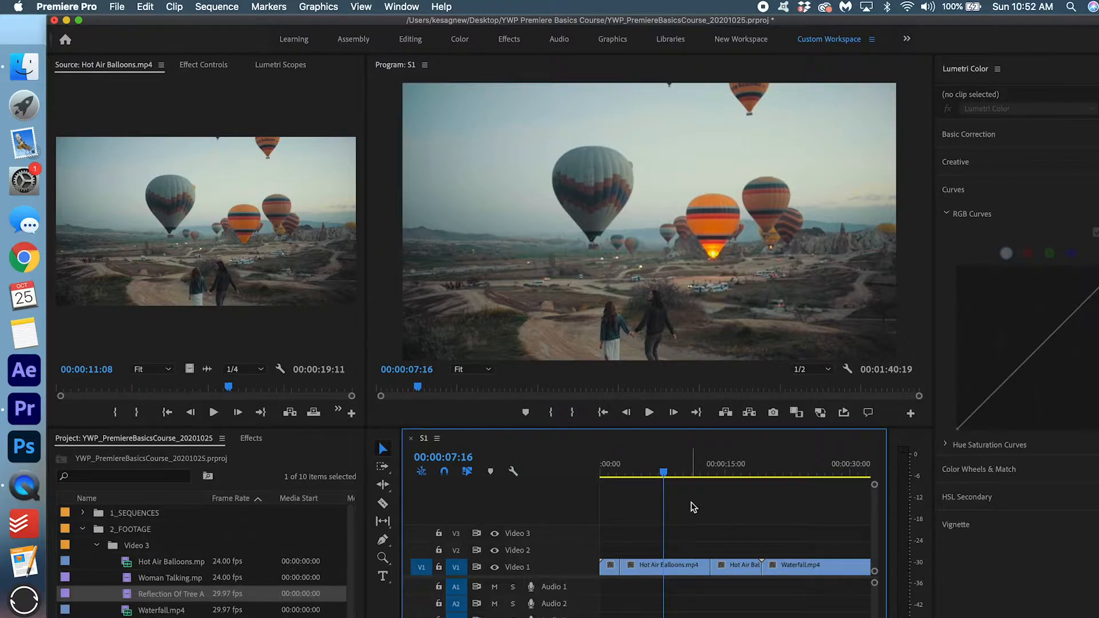
click(611, 566)
key(Delete)
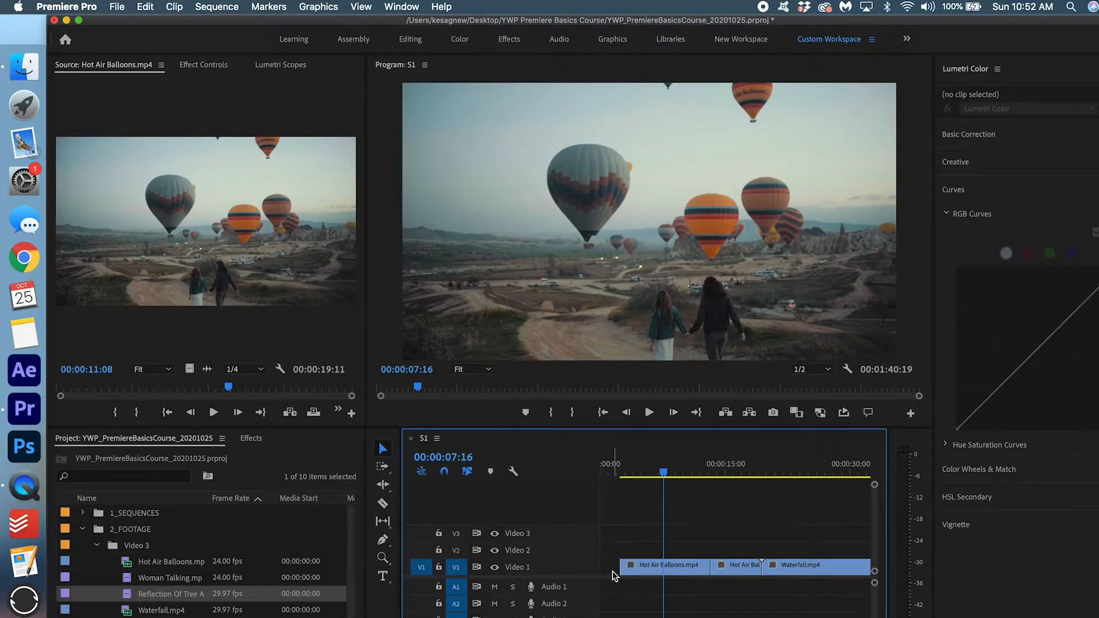
click(743, 569)
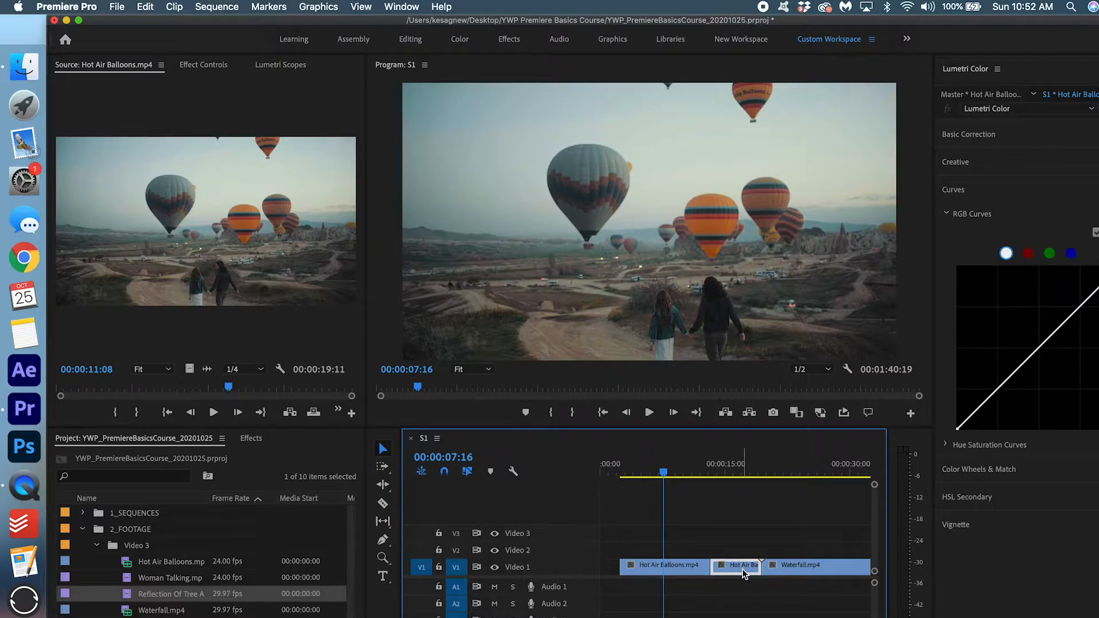
key(Delete)
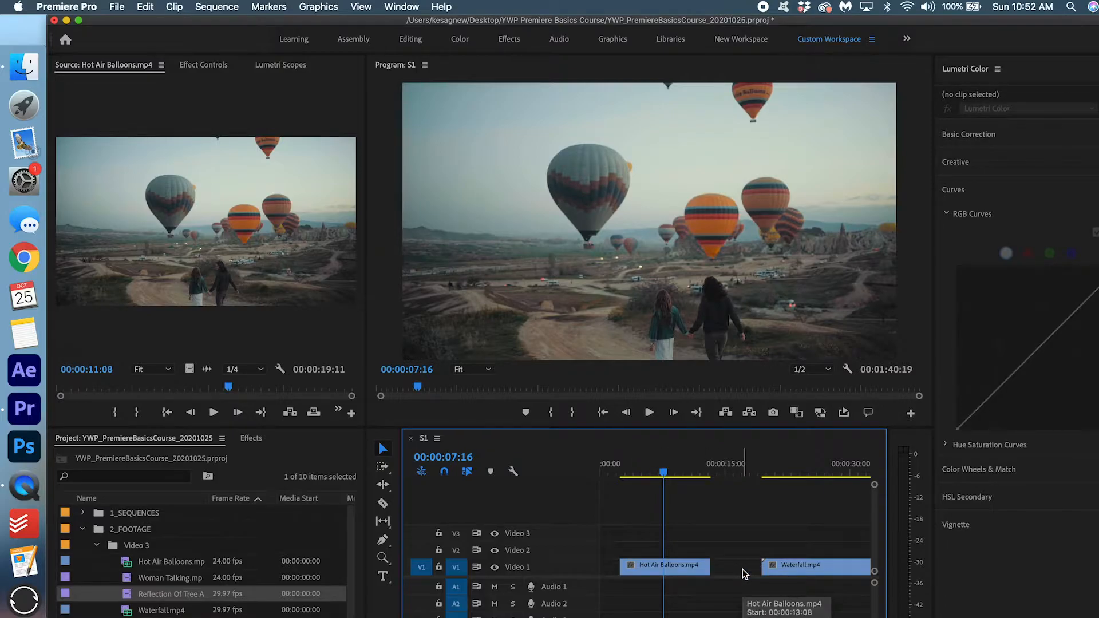
click(610, 570)
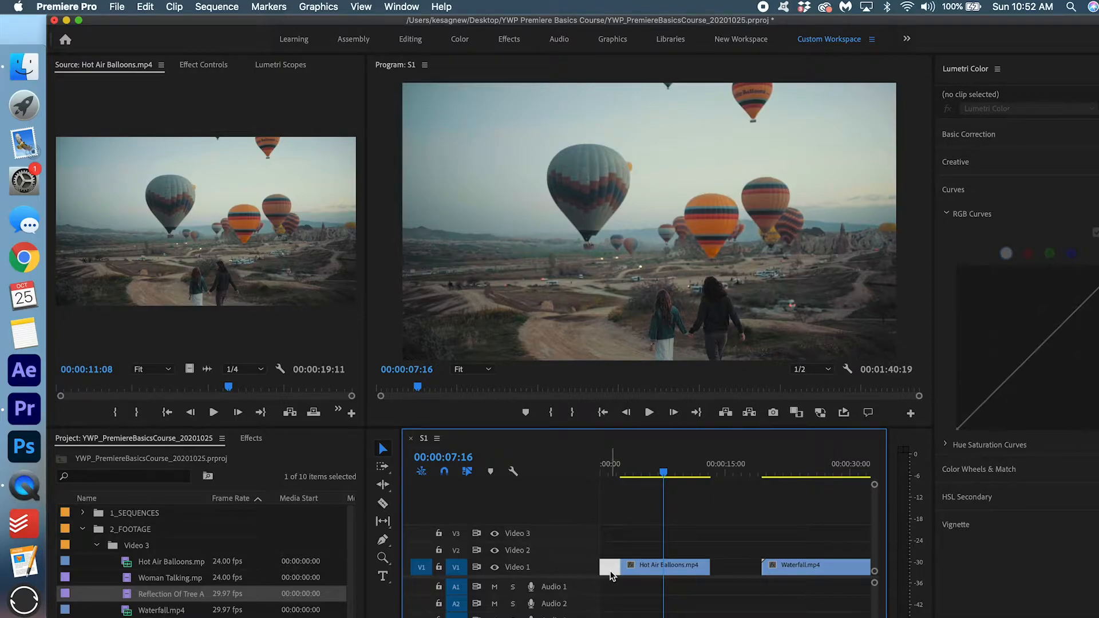
key(Delete)
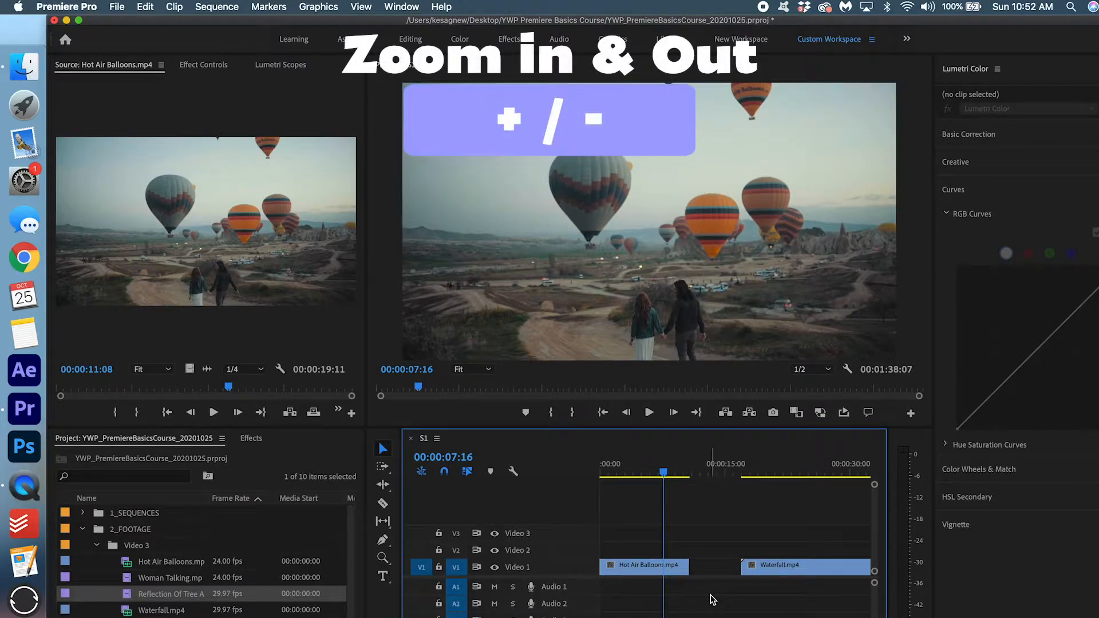
Drag Waterfall and Reflection together against Hot Air Balloons, then set the time to 00:00:19:11.
key(minus)
key(minus)
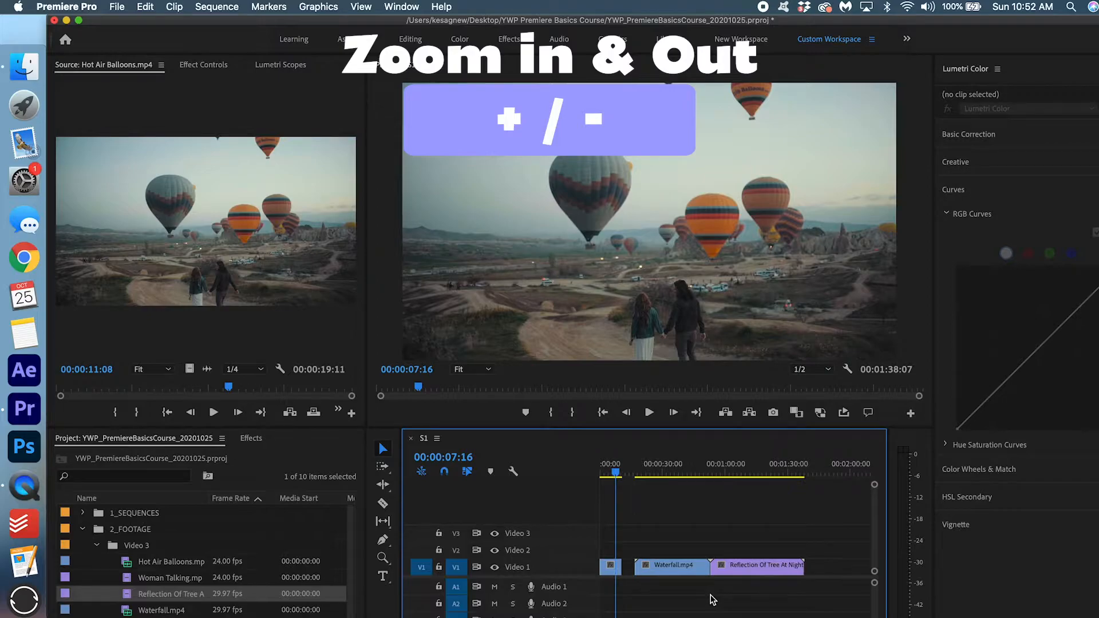
drag(778, 531, 671, 570)
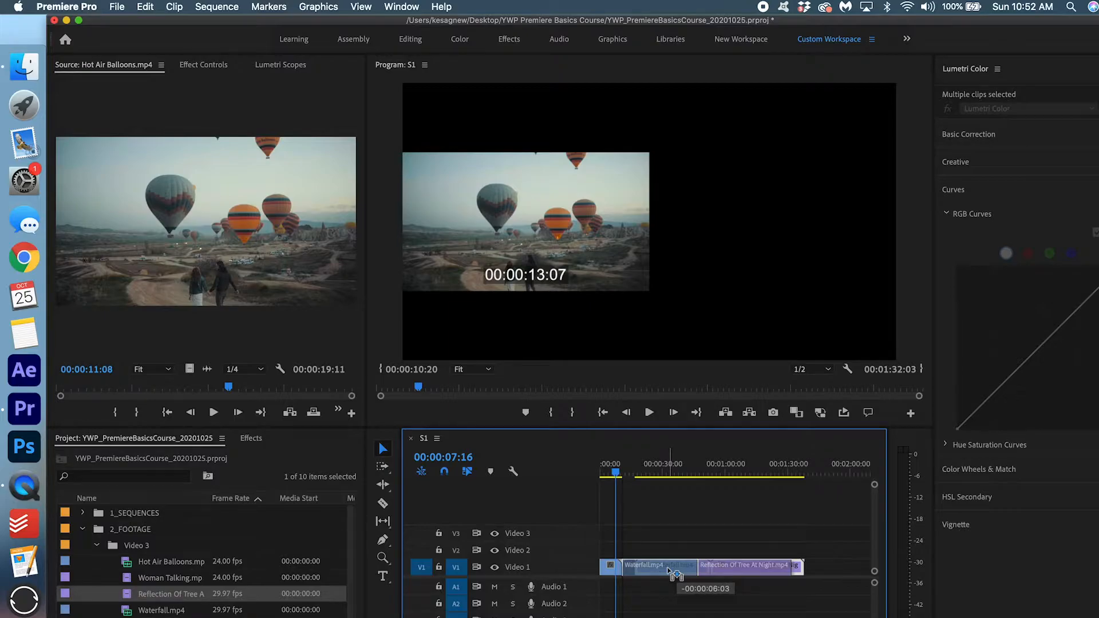
drag(671, 569, 667, 567)
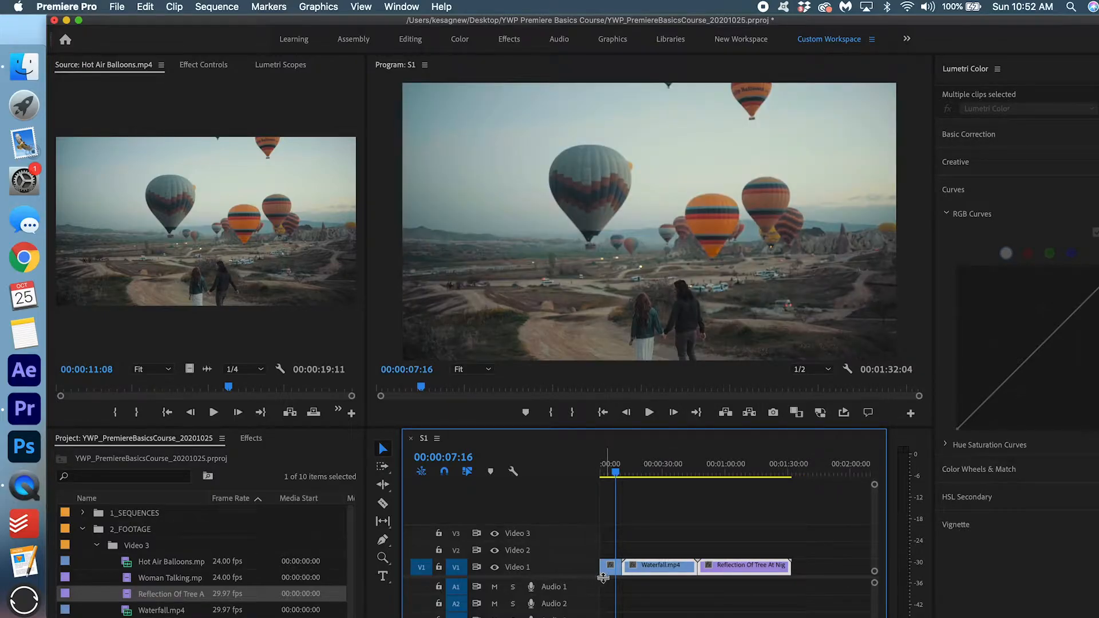
key(equal)
key(equal)
key(minus)
key(minus)
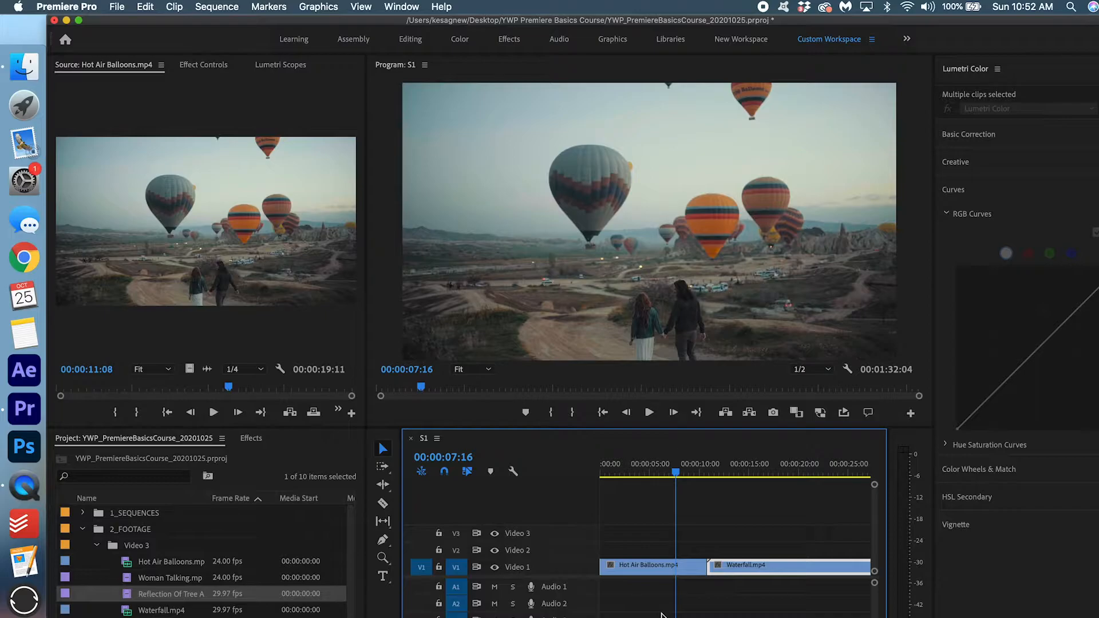
click(690, 614)
key(minus)
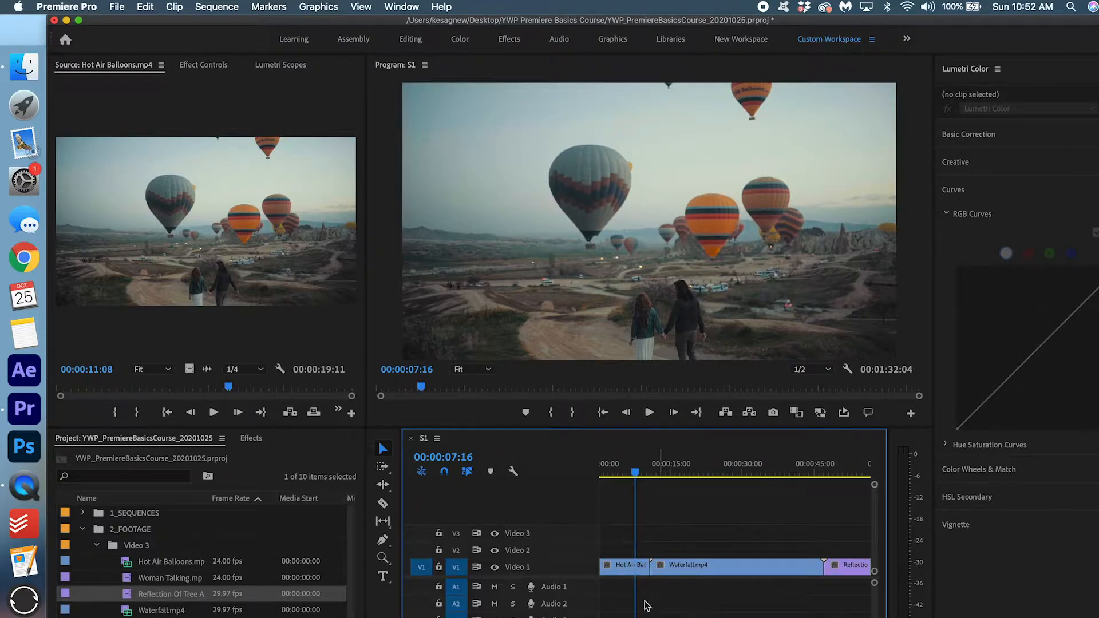
click(651, 473)
drag(653, 473, 677, 481)
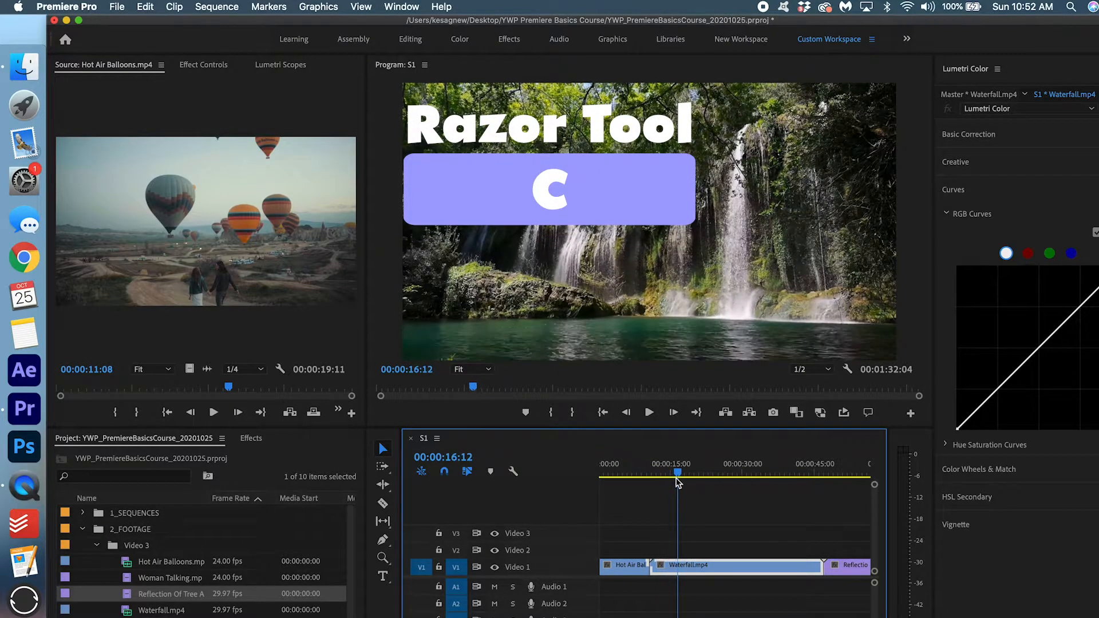
Razor-cut Waterfall at about 16 seconds and at 00:00:27:08, then save with Cmd+S.
key(c)
click(678, 568)
drag(705, 471, 729, 471)
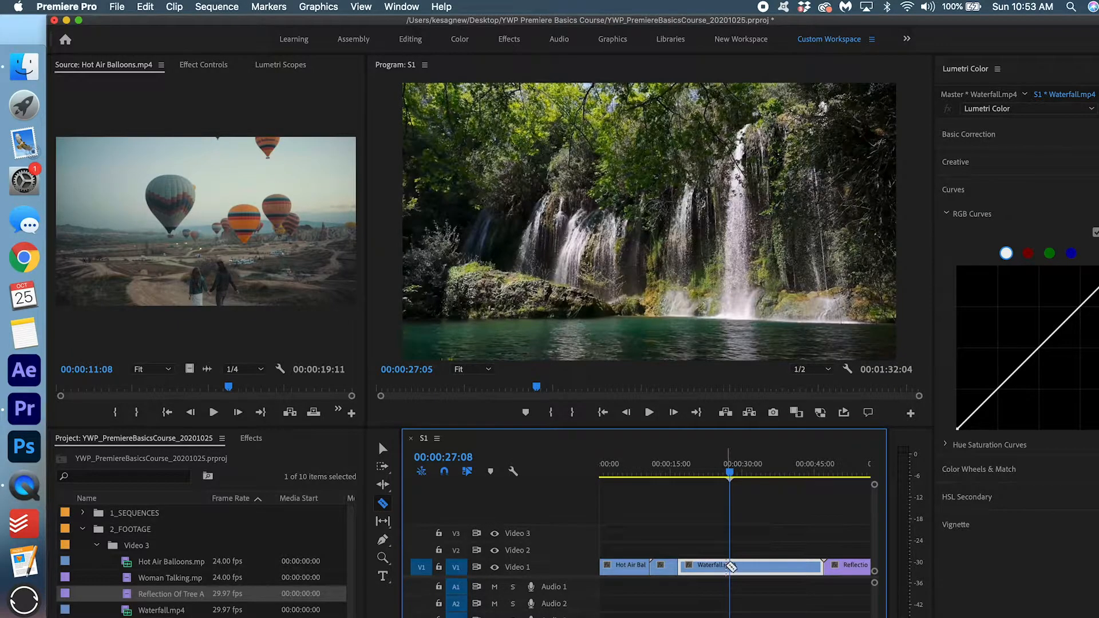
click(729, 565)
key(v)
key(super+s)
Delete the first and last Waterfall pieces and ripple-delete the gaps around the middle piece.
key(c)
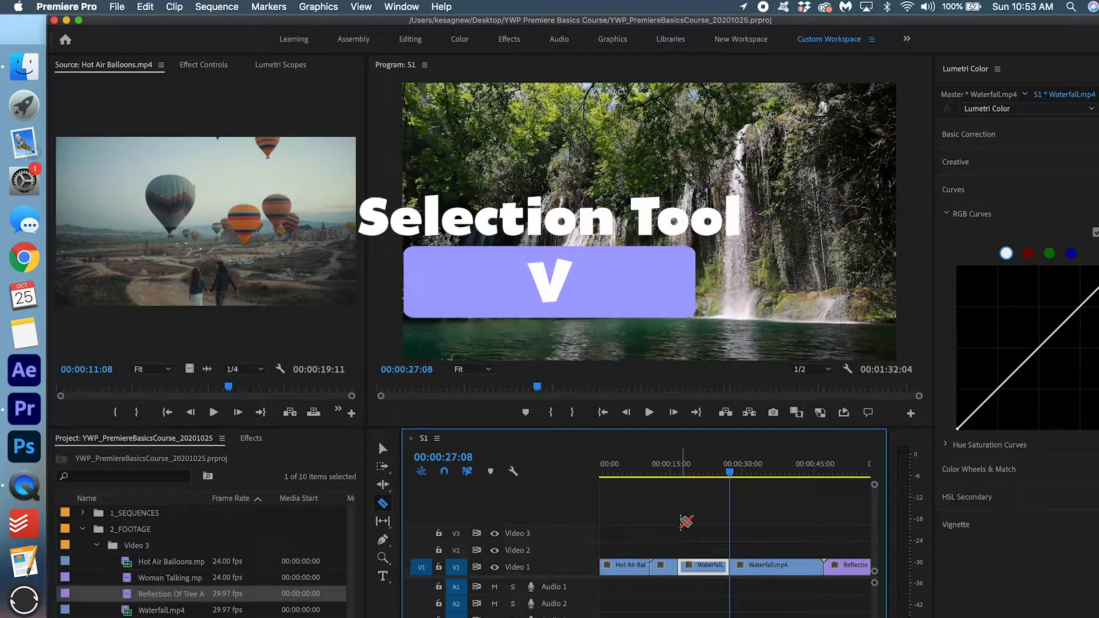
key(v)
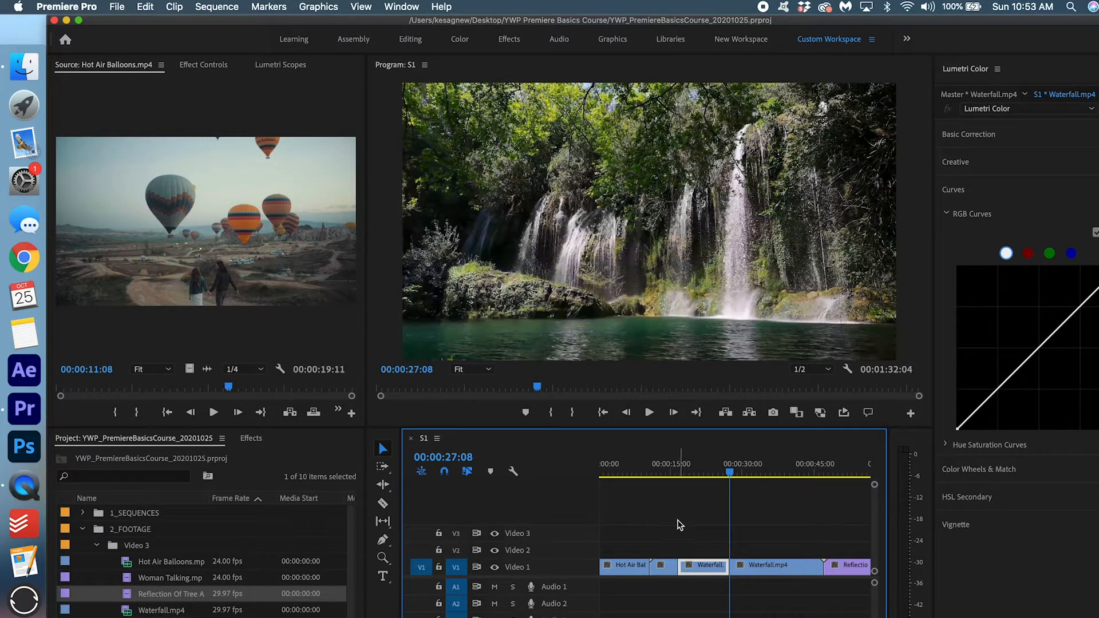
click(666, 566)
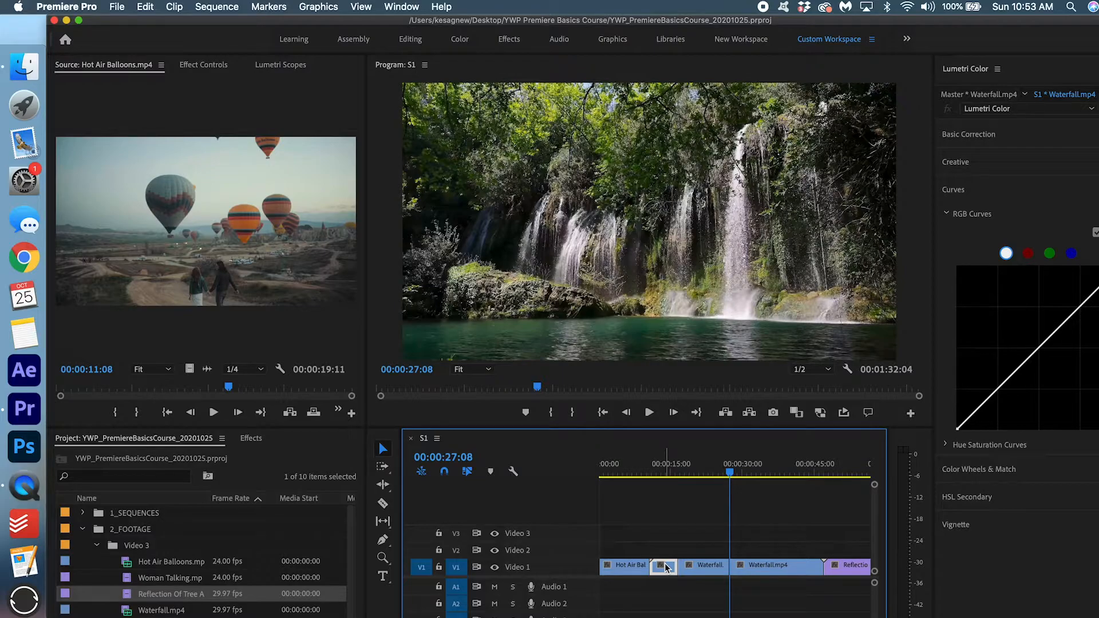
key(Delete)
key(Delete)
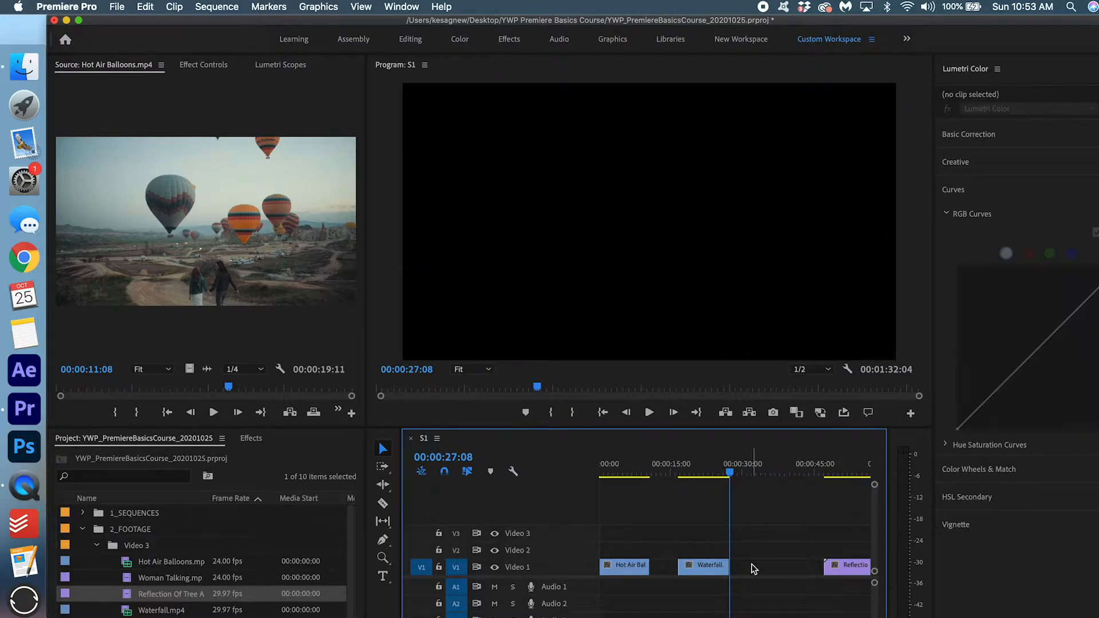
click(666, 568)
key(Delete)
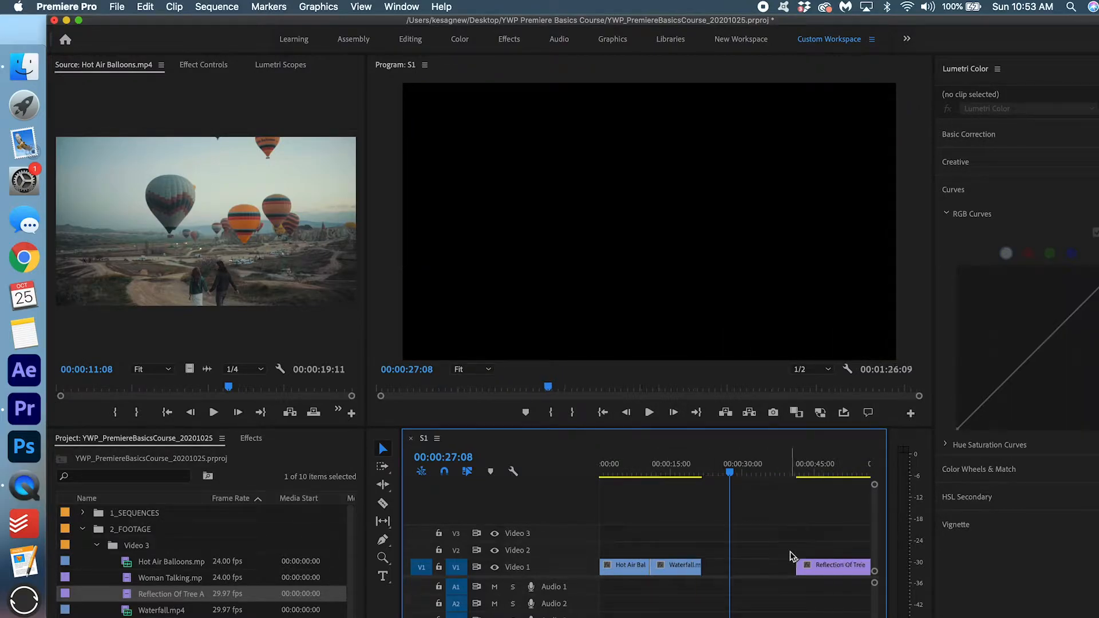
click(749, 566)
key(Delete)
Scroll the timeline and move the current time into the Reflection clip.
scroll(751, 569, down, 5)
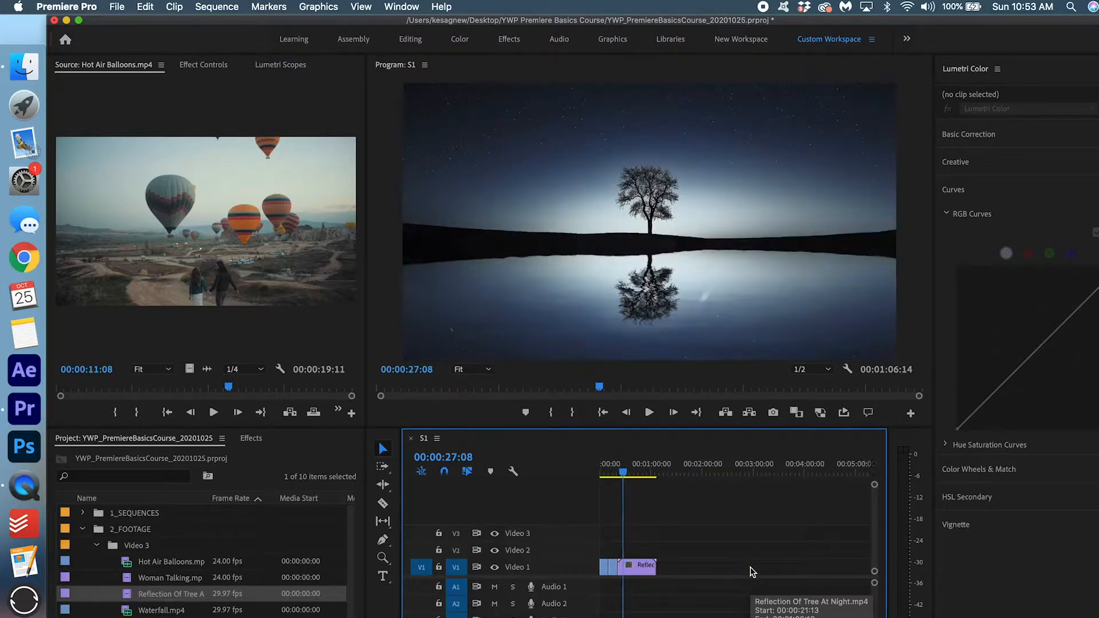
scroll(611, 607, up, 3)
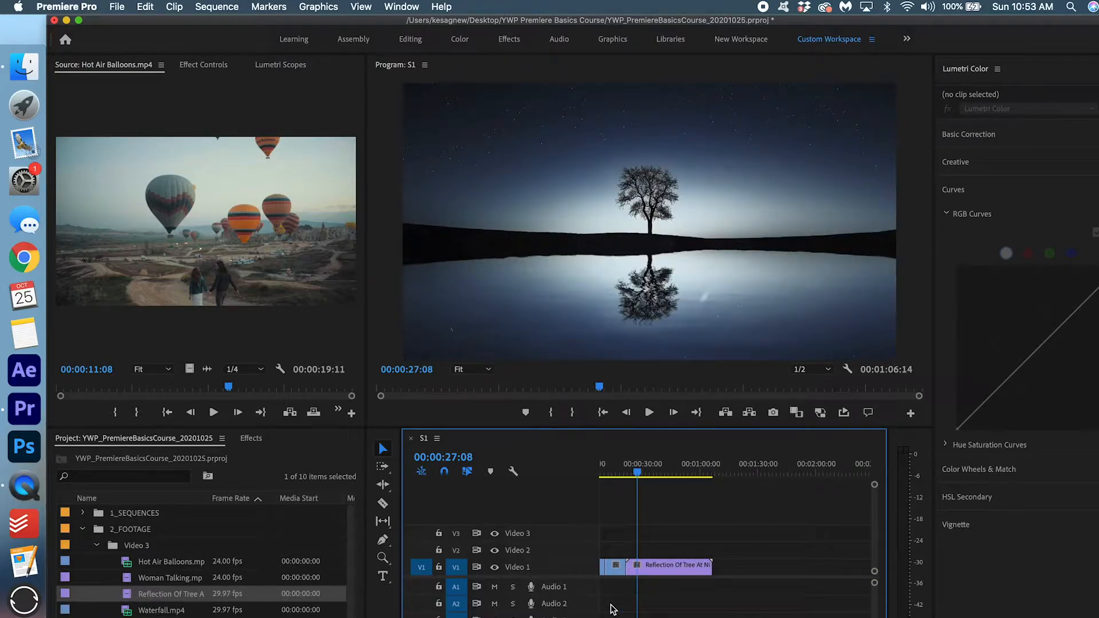
scroll(611, 608, up, 2)
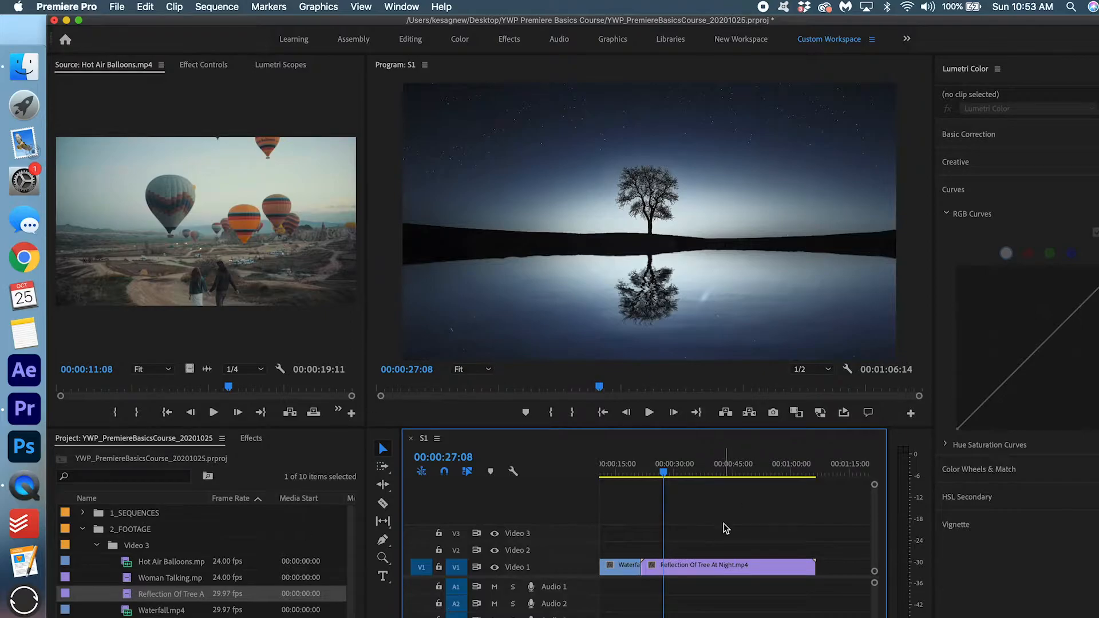
scroll(724, 523, left, 2)
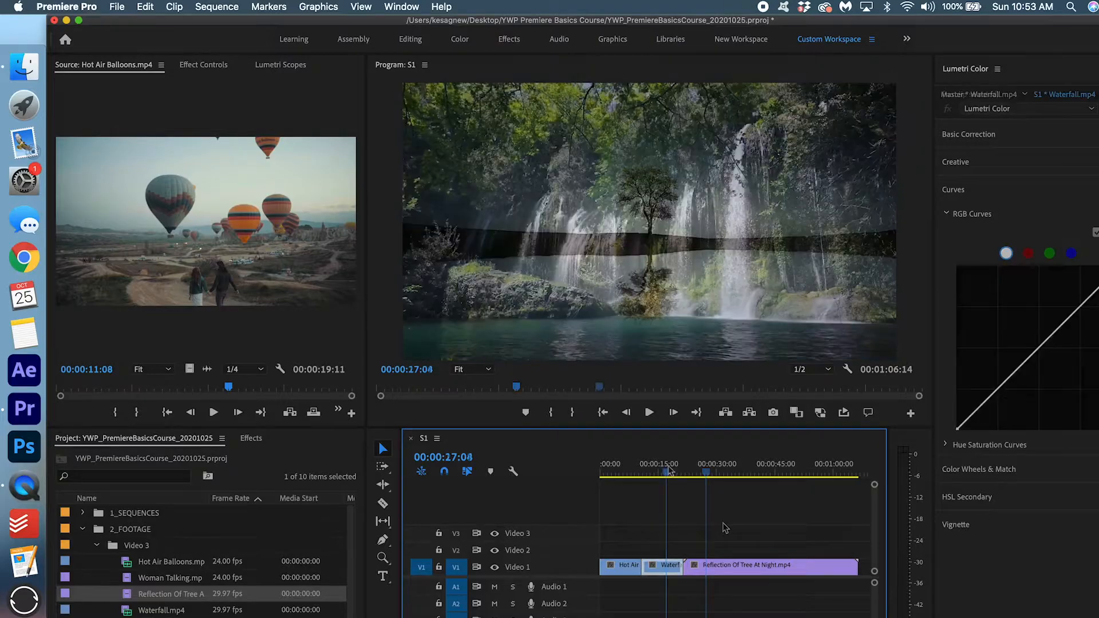
drag(670, 471, 708, 463)
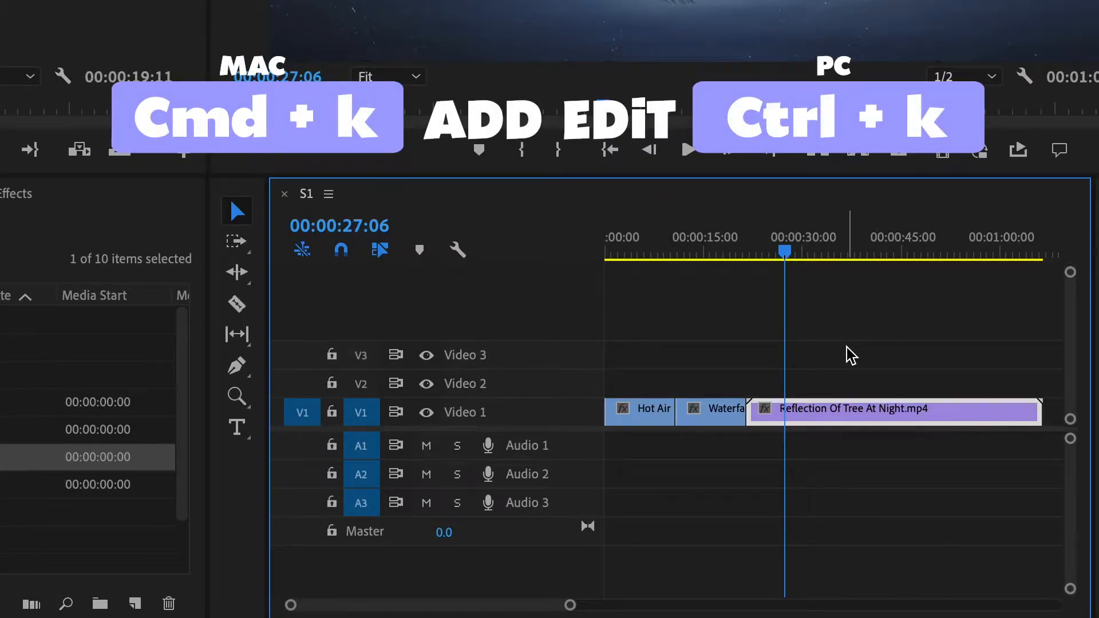
Split Reflection with Cmd+K at the current time and at 00:00:39:01, deleting its final piece.
key(ctrl+k)
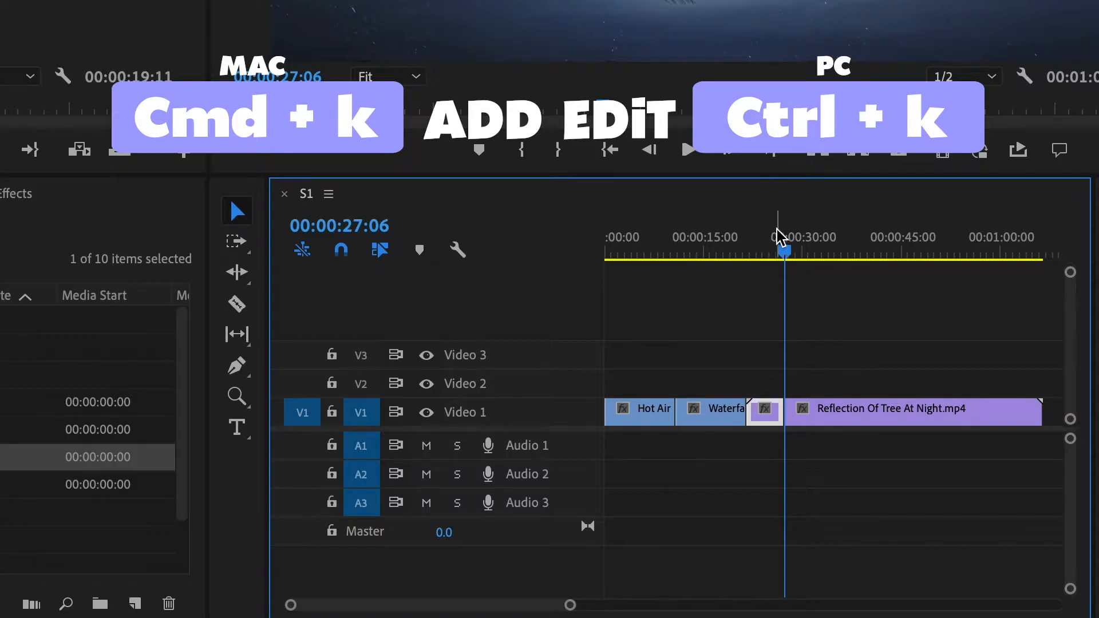
drag(790, 248, 869, 242)
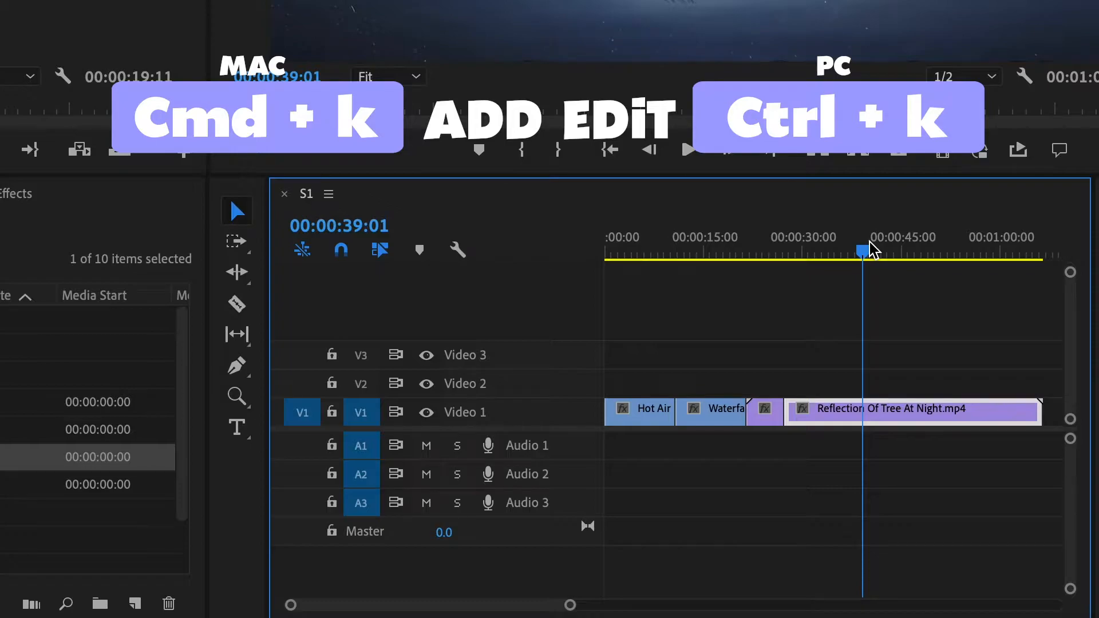
key(ctrl+k)
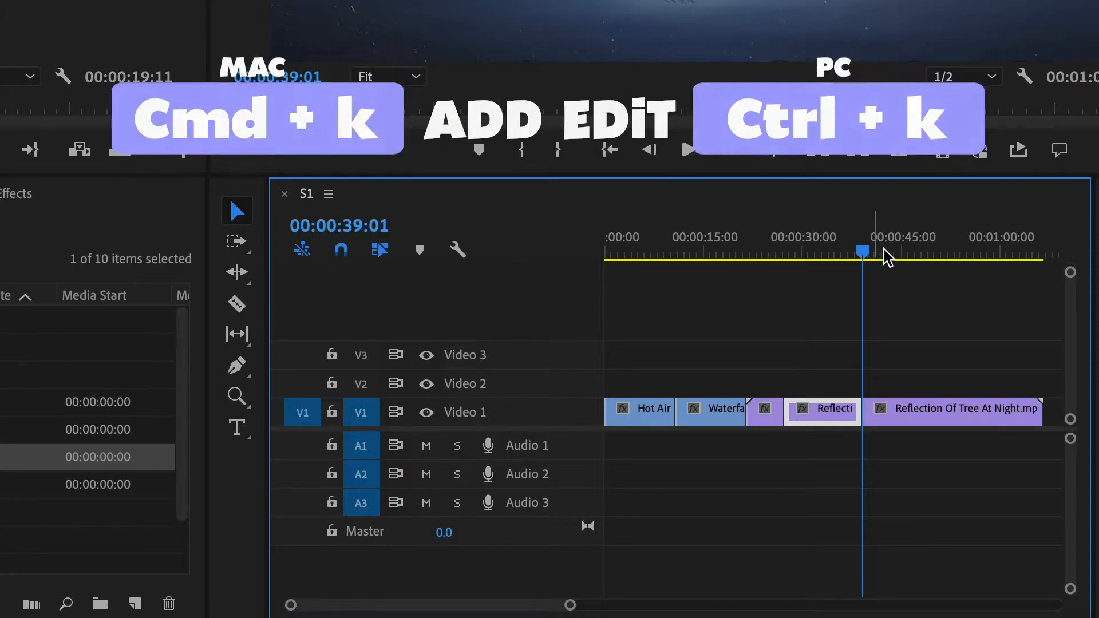
click(936, 418)
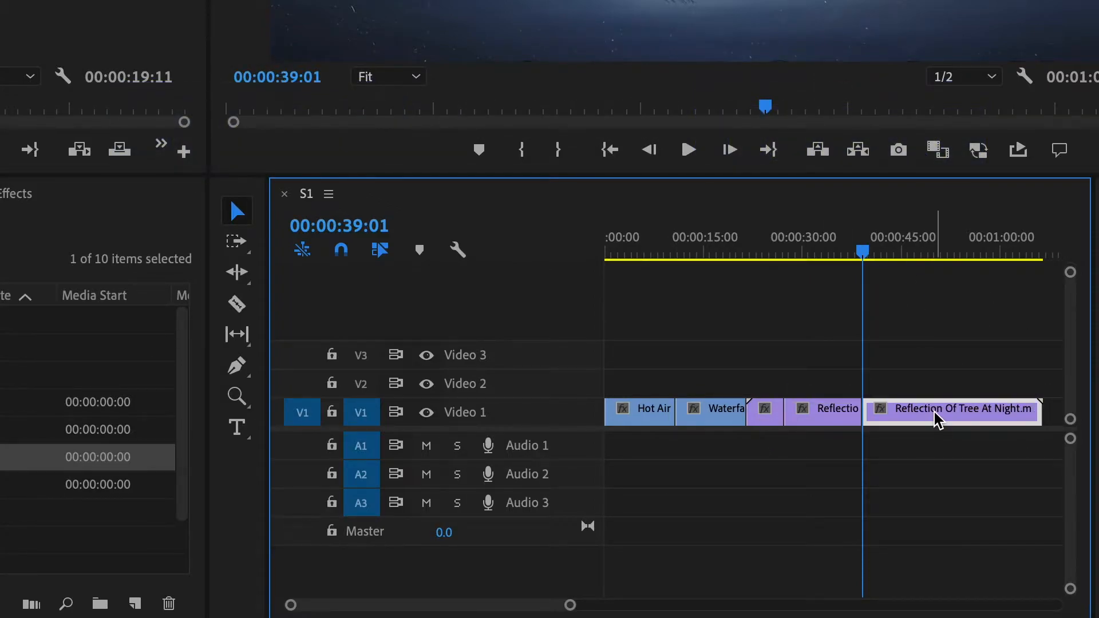
key(Delete)
Delete Reflection's short first piece, close the gap, and return to the sequence start.
click(768, 423)
key(Delete)
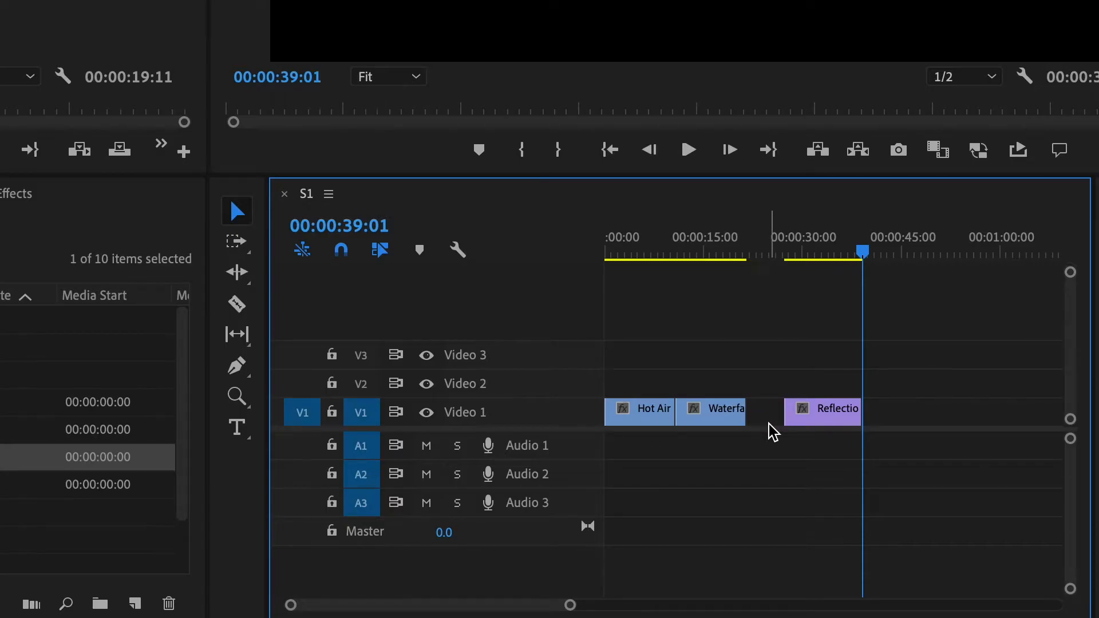
click(767, 415)
key(Delete)
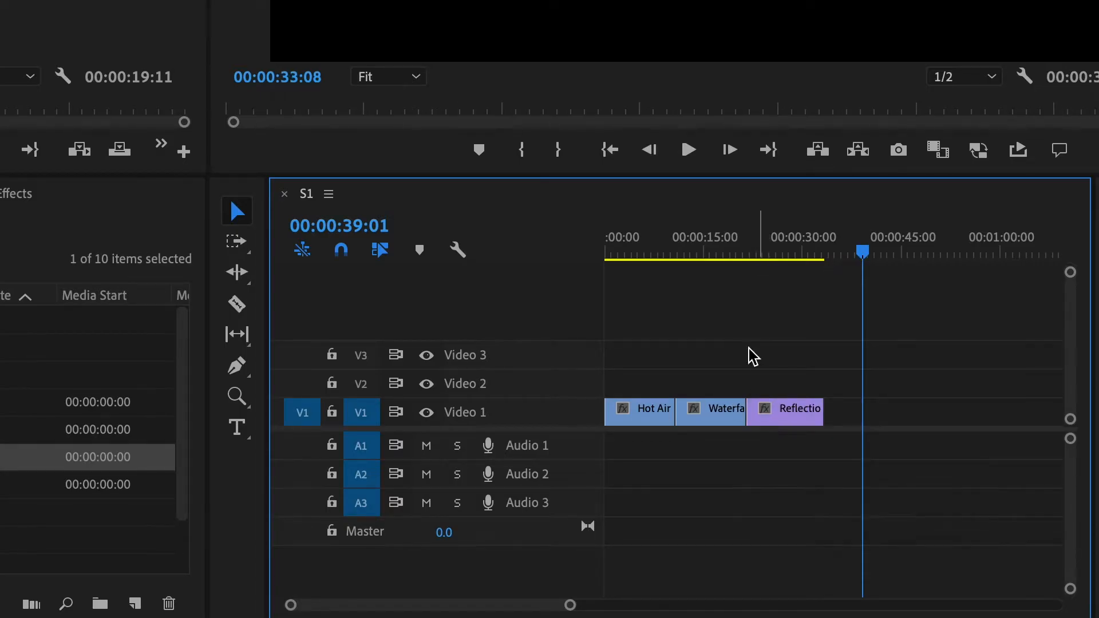
click(744, 242)
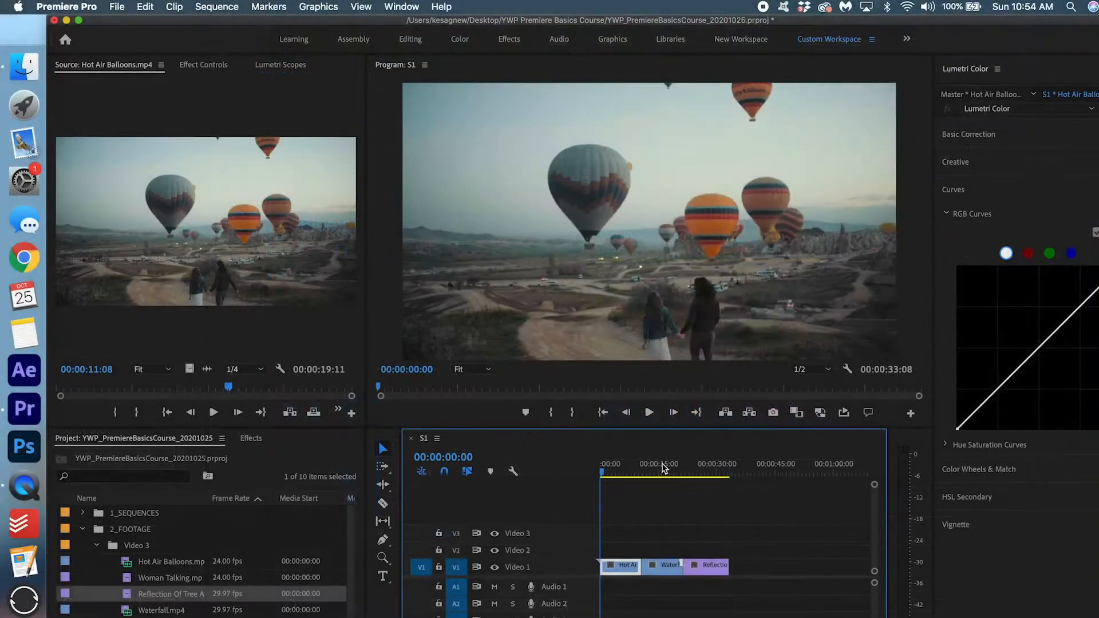
click(664, 468)
click(600, 475)
click(600, 477)
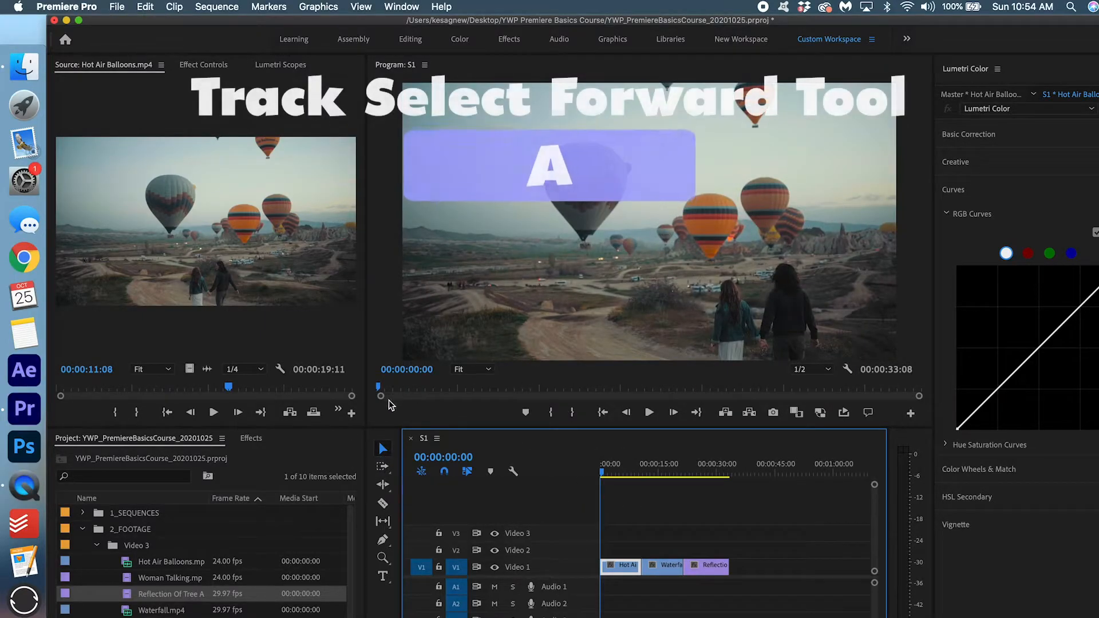
click(381, 466)
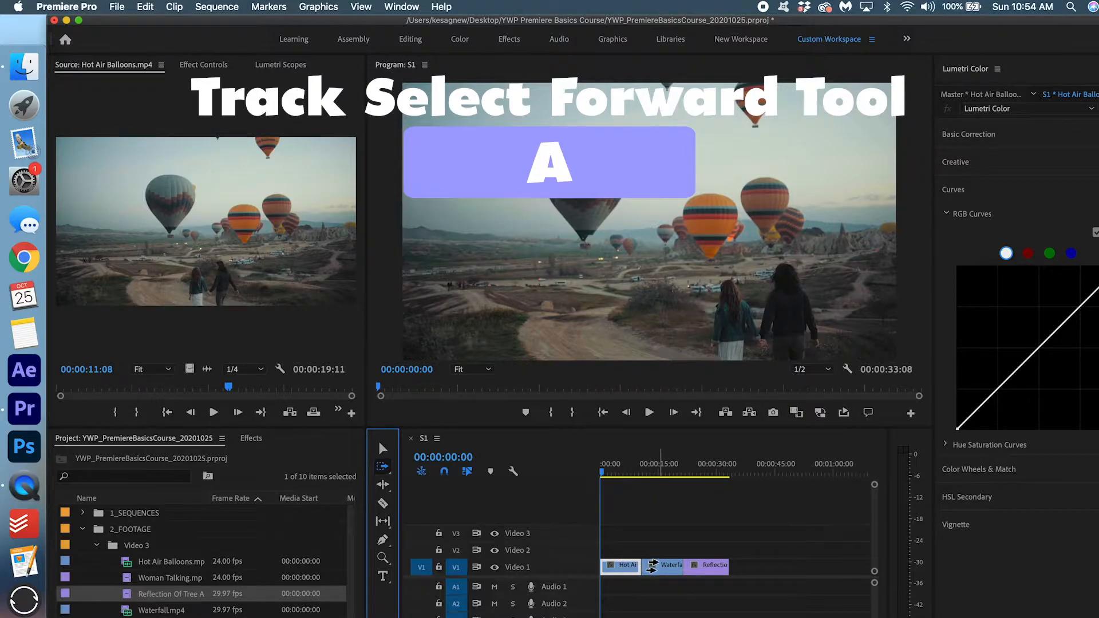
click(652, 567)
drag(653, 567, 838, 566)
drag(755, 569, 825, 569)
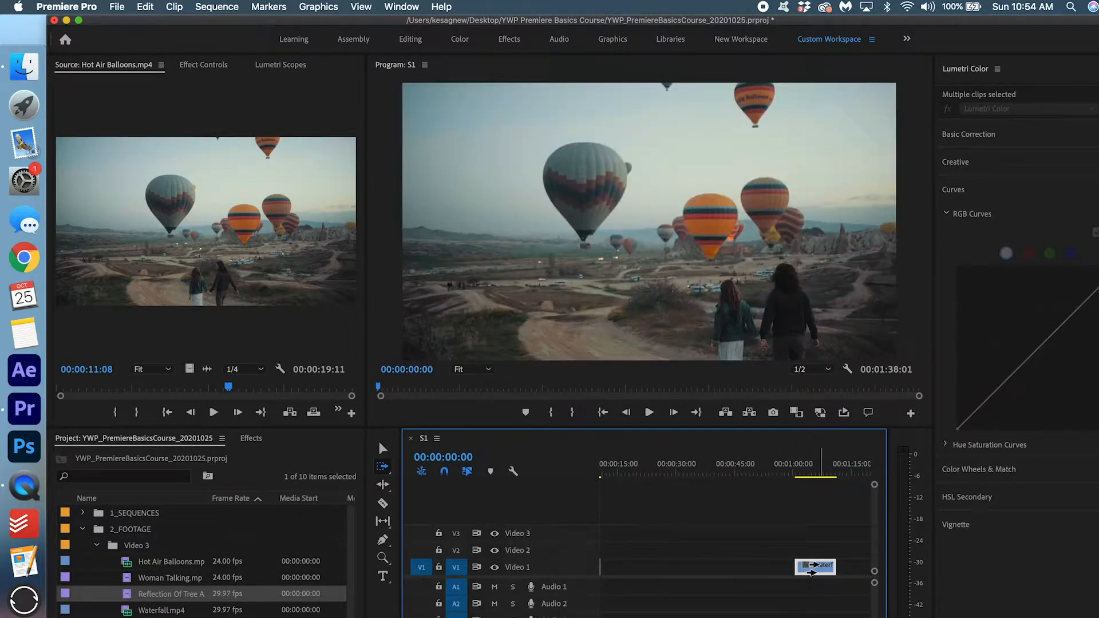
key(minus)
key(minus)
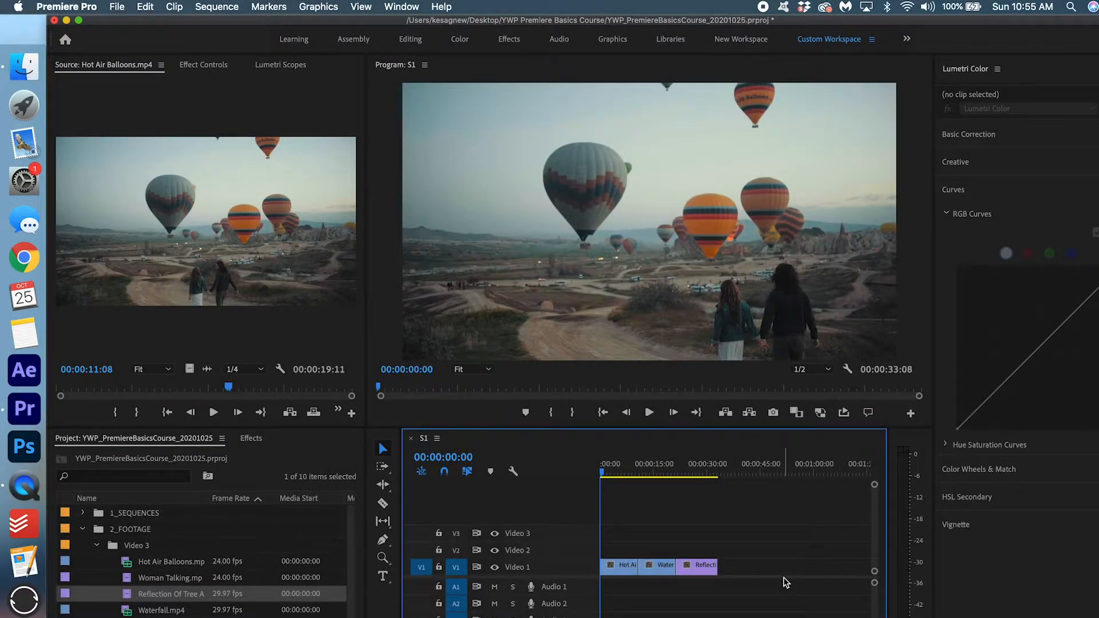
In the Effects panel, expand Video Transitions > Dissolve and select Cross Dissolve.
click(250, 438)
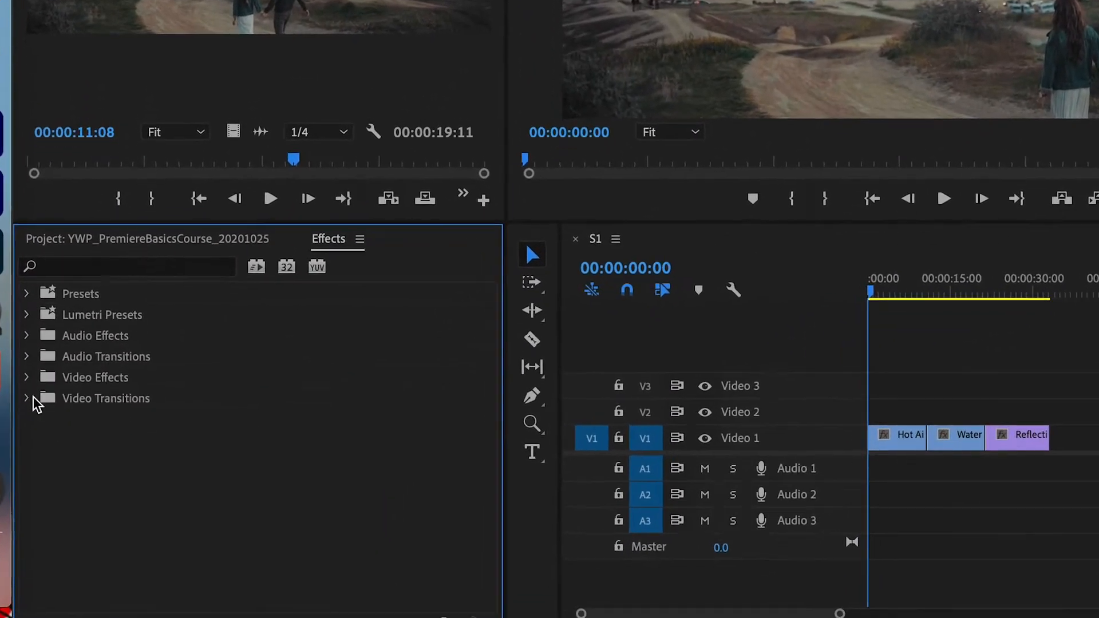
click(29, 399)
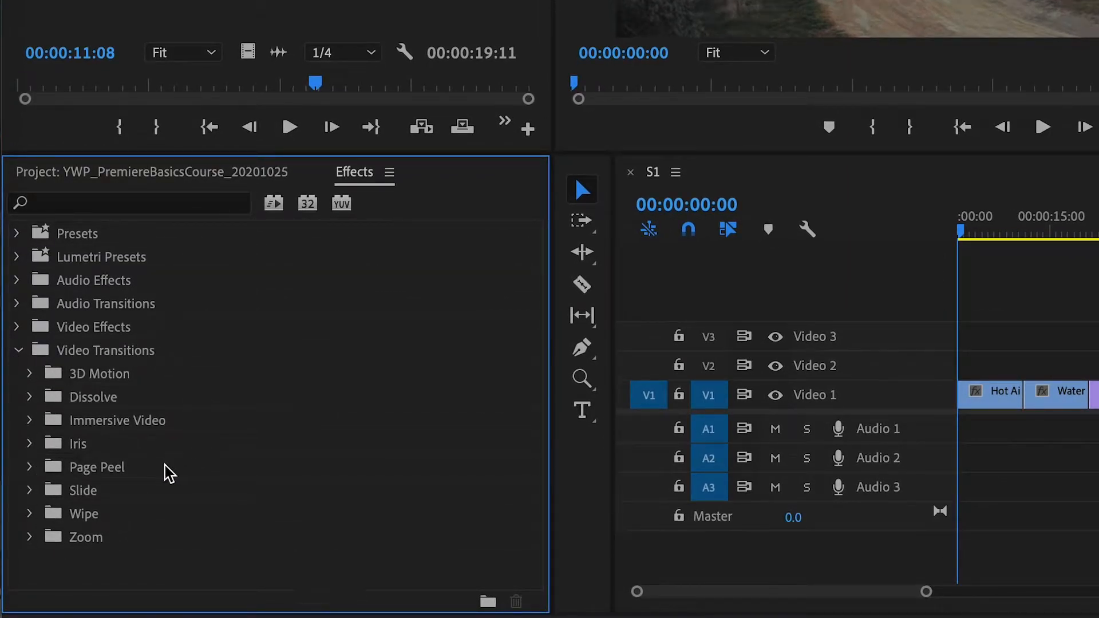
click(29, 399)
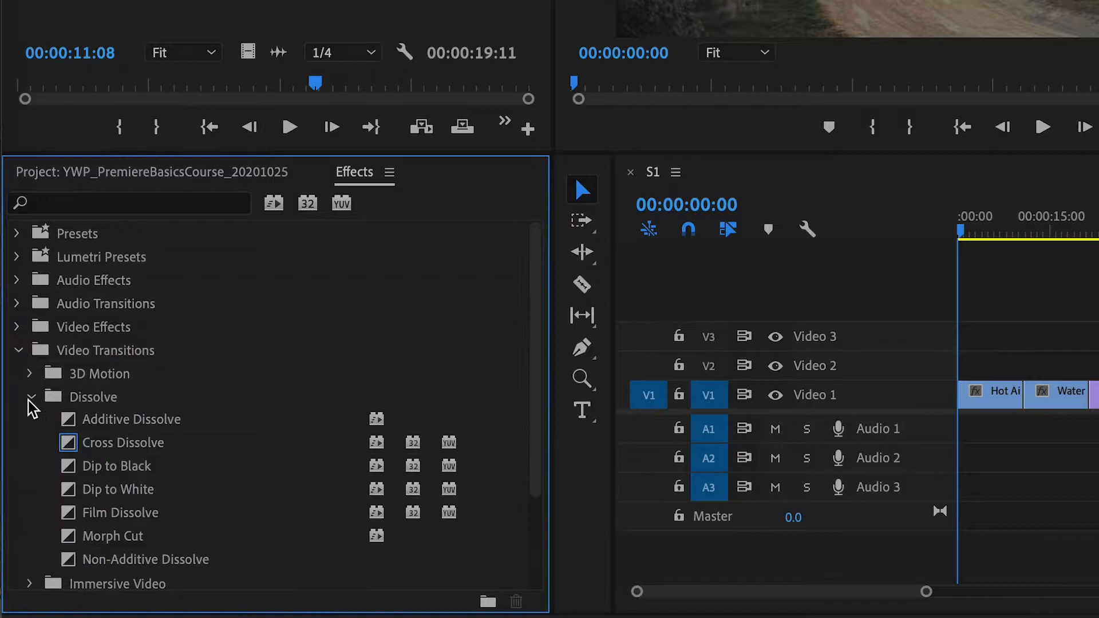
click(120, 450)
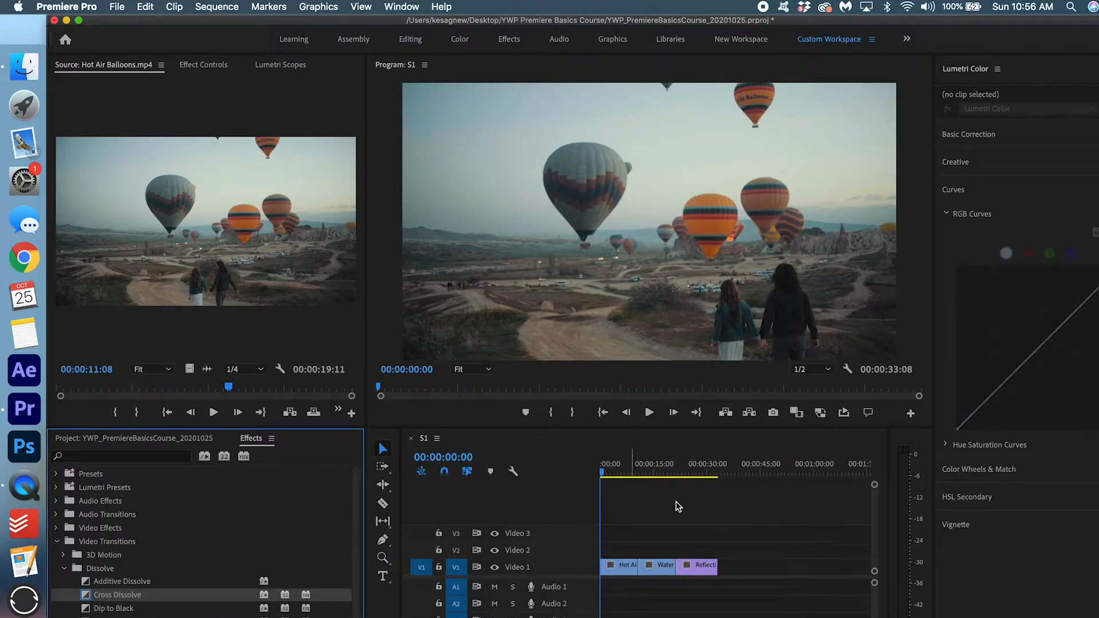
Drop a Cross Dissolve on the start of Hot Air Balloons and preview the fade-in twice.
click(611, 568)
key(=)
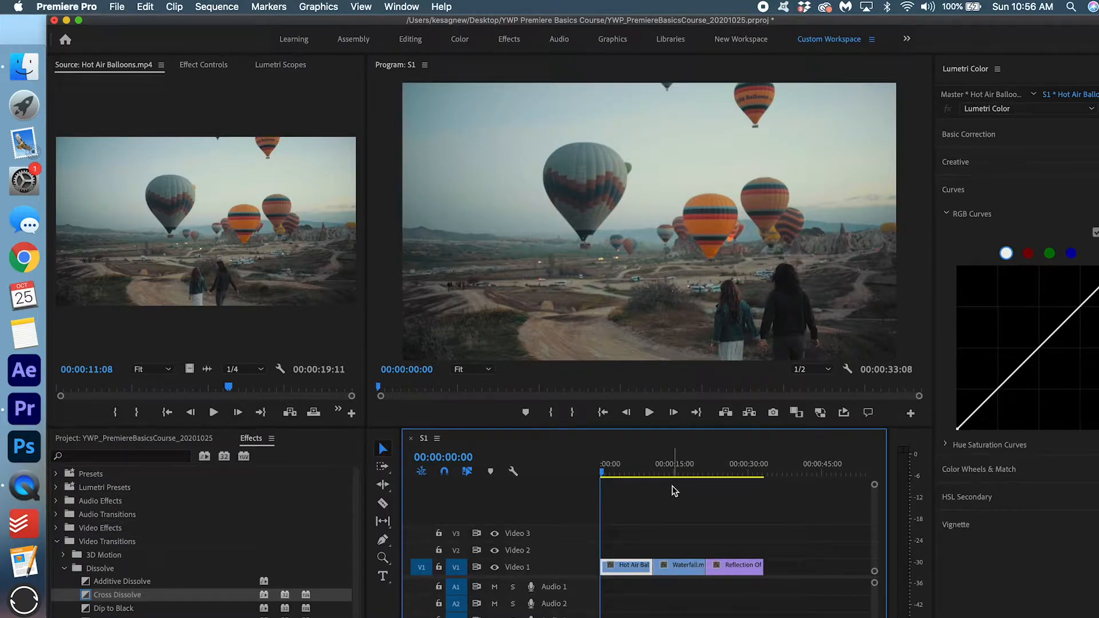
drag(116, 595, 608, 572)
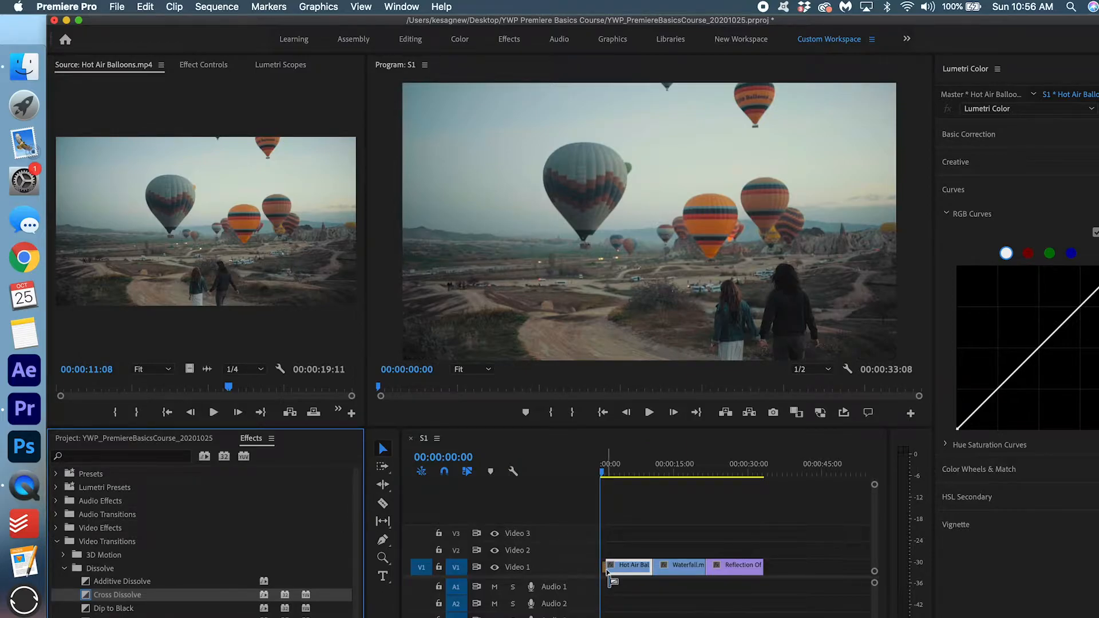
key(equal)
key(equal)
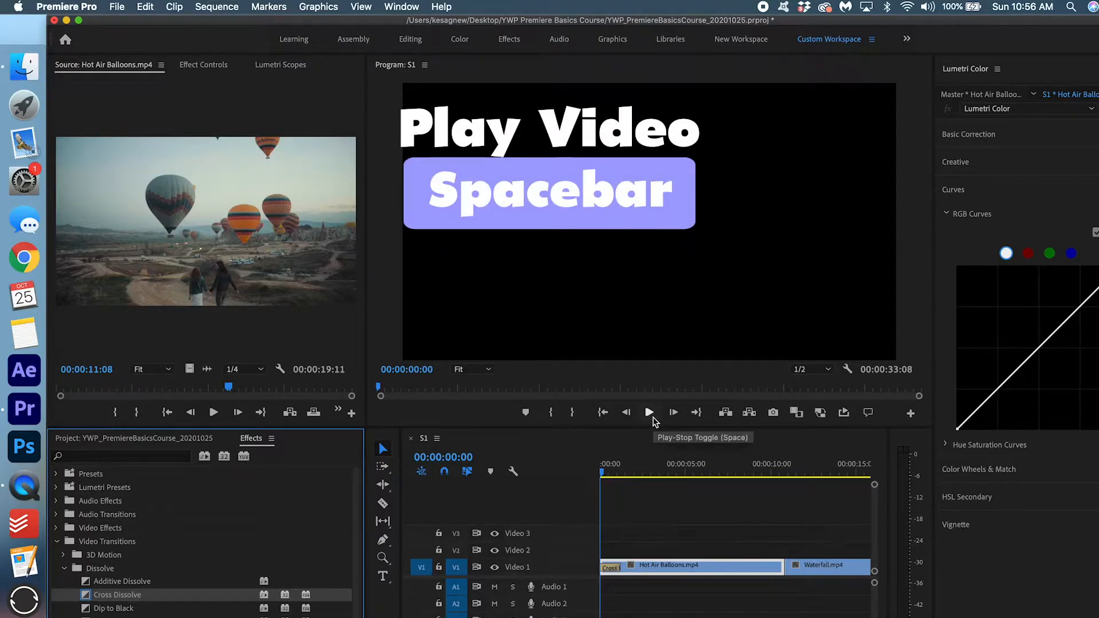
key(space)
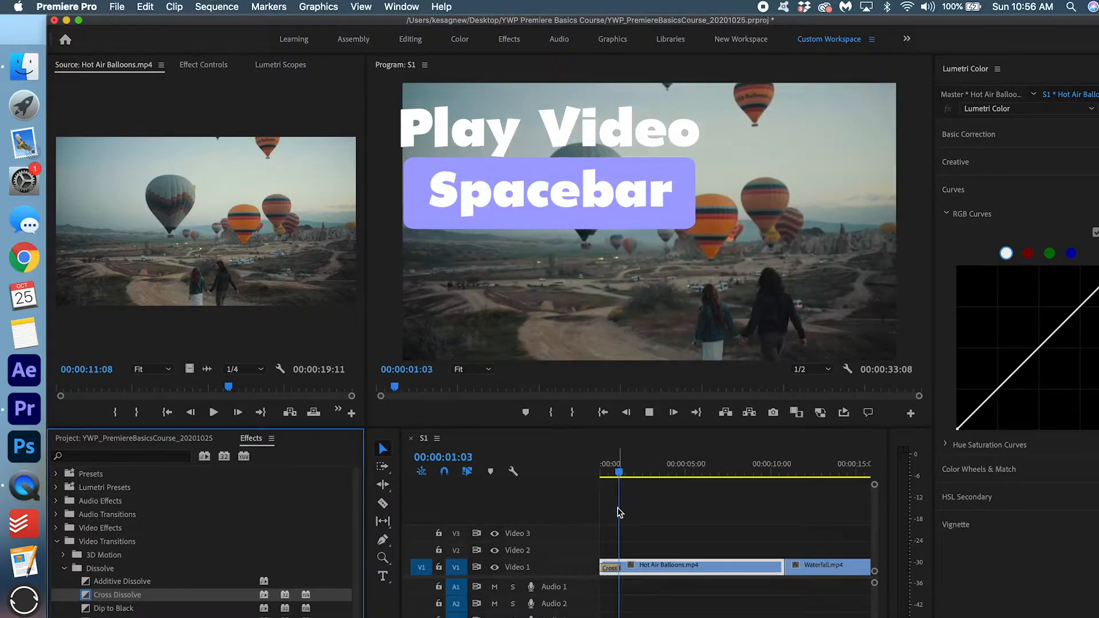
drag(634, 472, 581, 478)
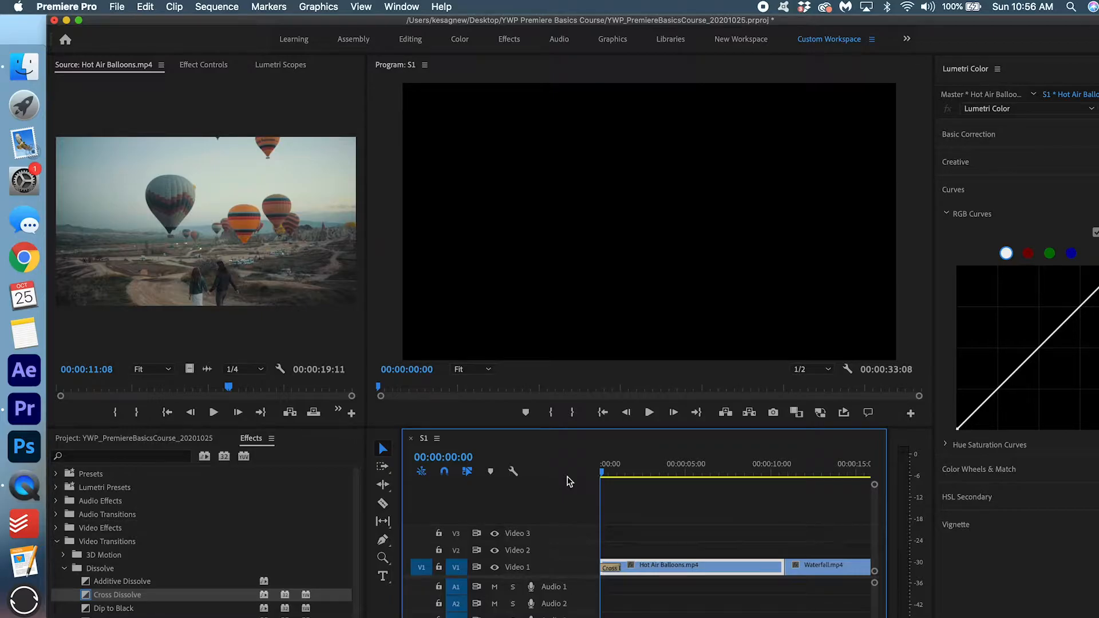
key(space)
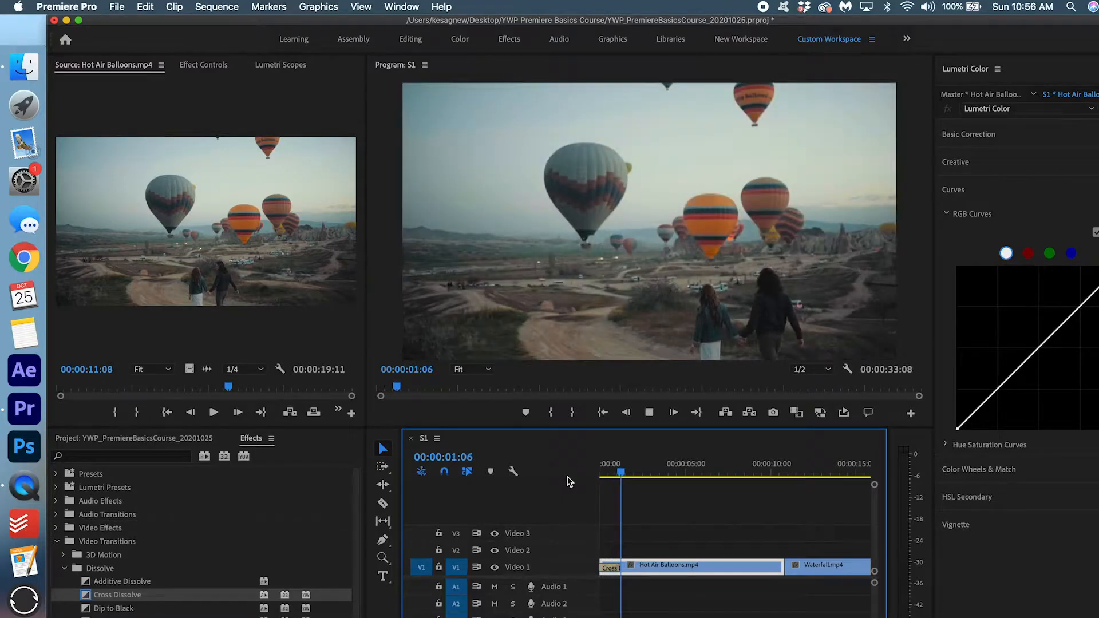
drag(628, 472, 517, 474)
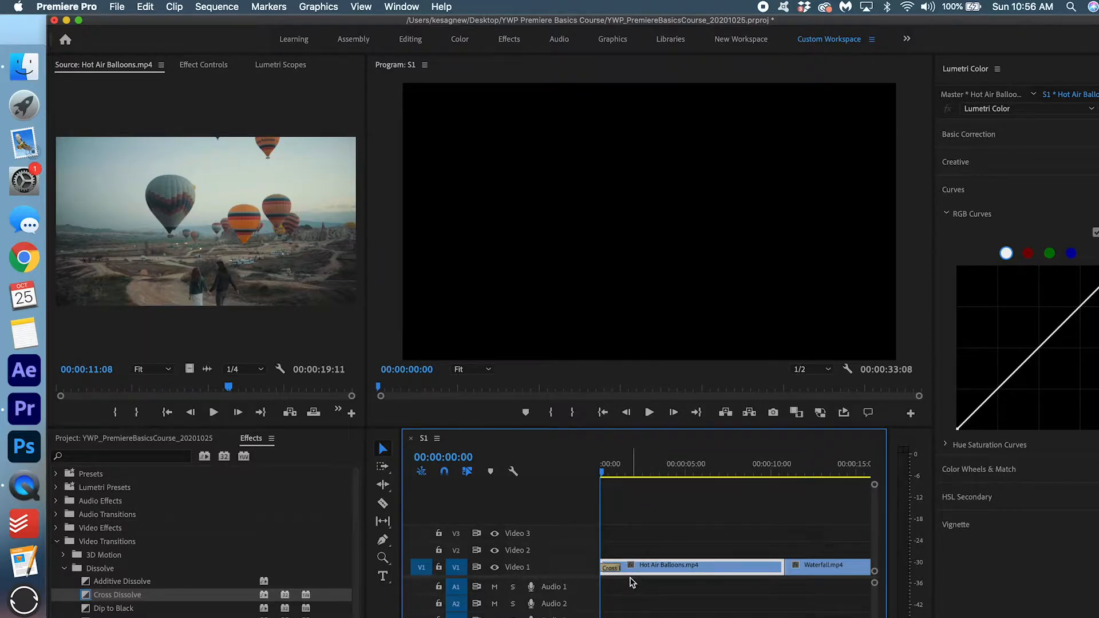
Try a longer Cross Dissolve, undo it, shorten the transition instead and replay from the start.
drag(617, 568, 670, 567)
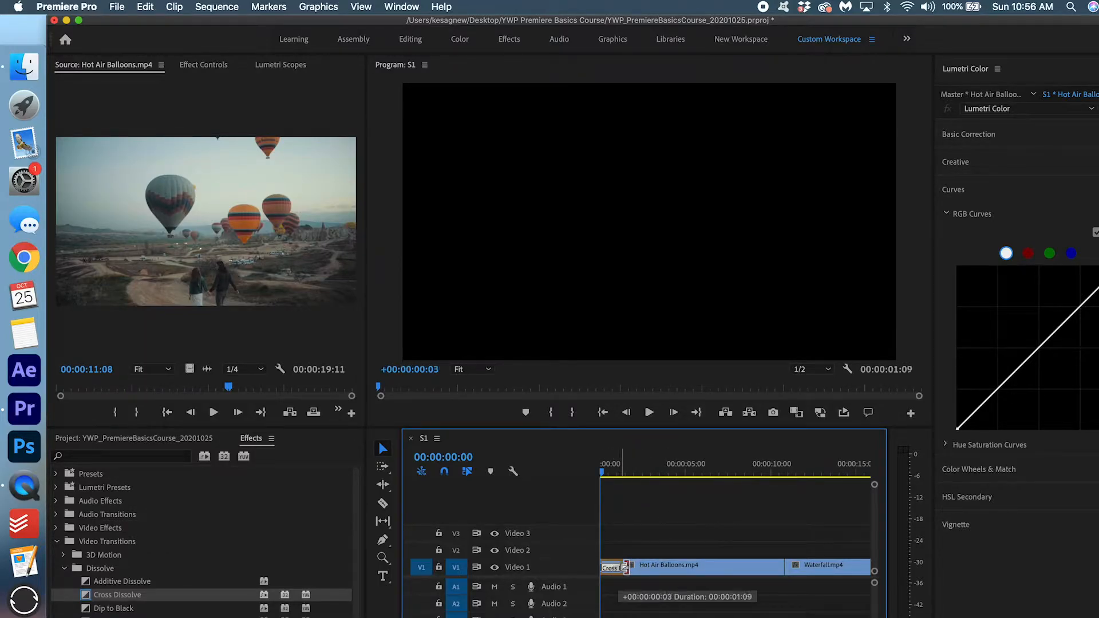
key(space)
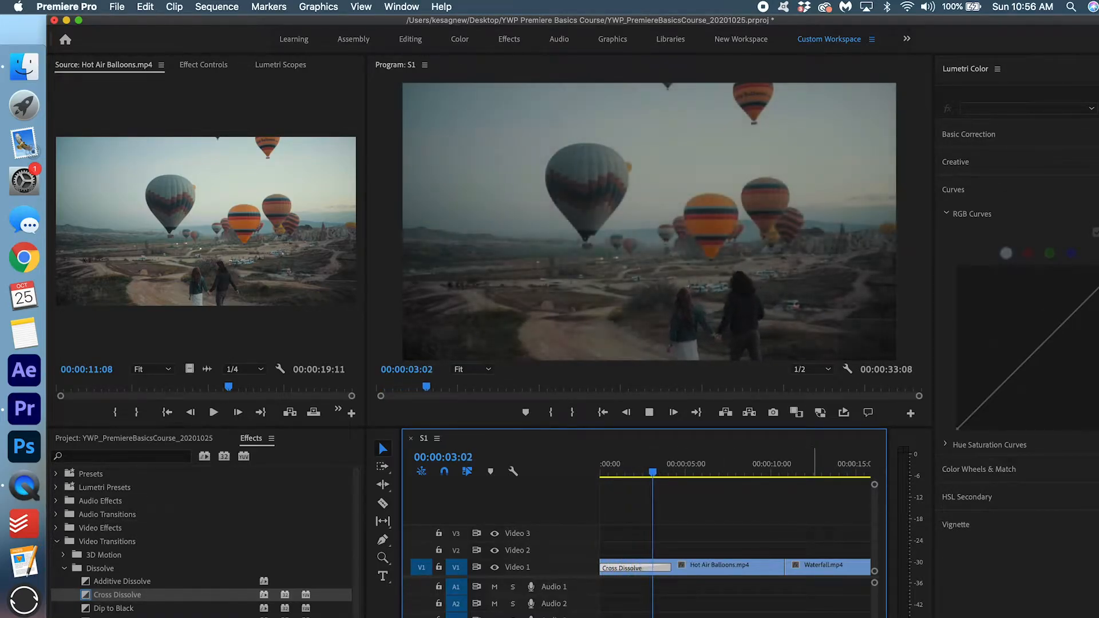
key(space)
key(super+z)
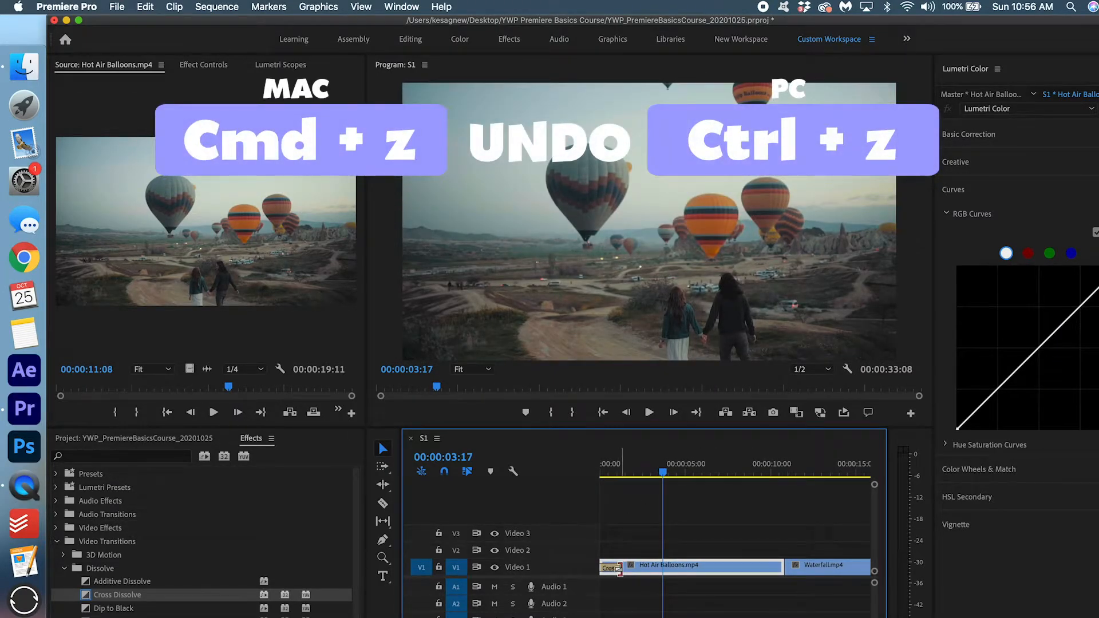
drag(620, 570, 605, 575)
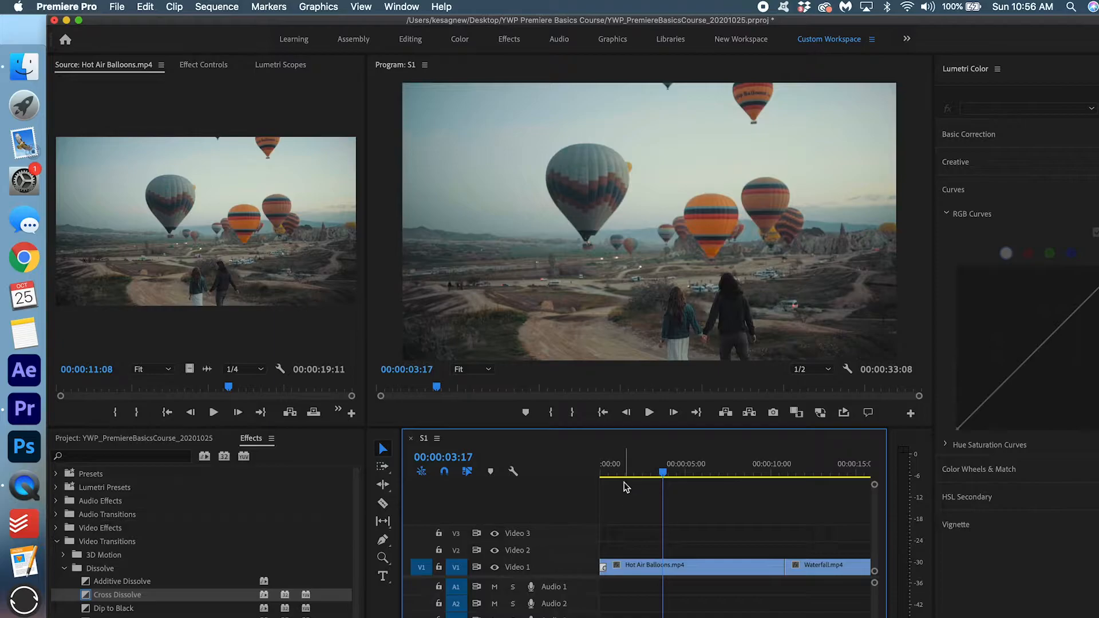
drag(626, 487, 585, 478)
key(space)
key(super+z)
click(619, 467)
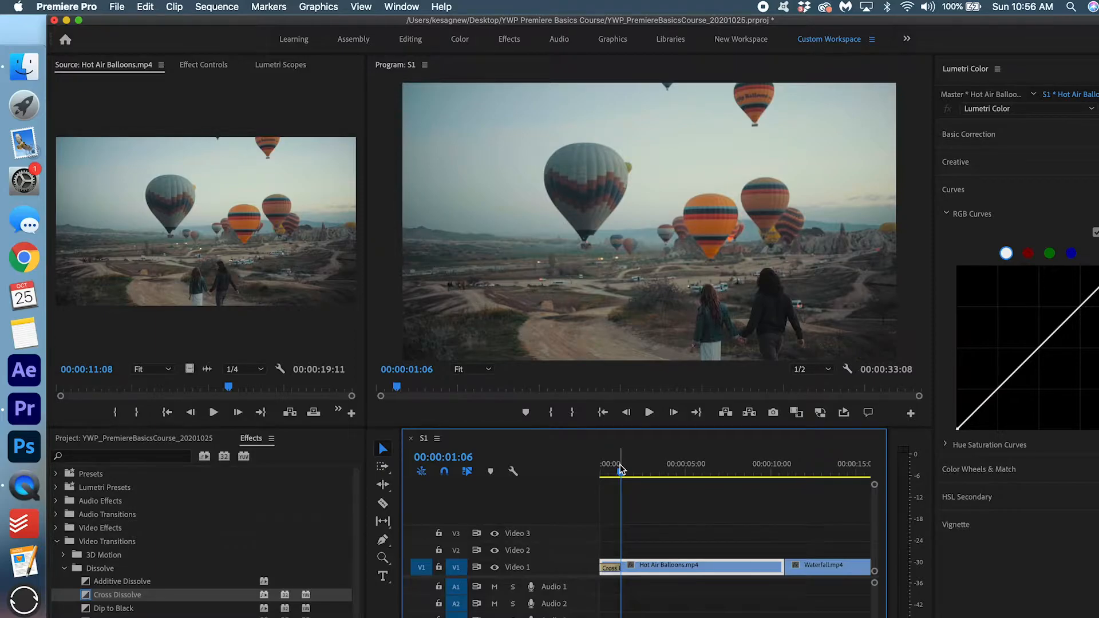
Leave the fade-in duration at 00:00:01:06 and zoom the timeline out to show Hot Air Balloons, Waterfall and Reflection Of Tree.
double_click(609, 568)
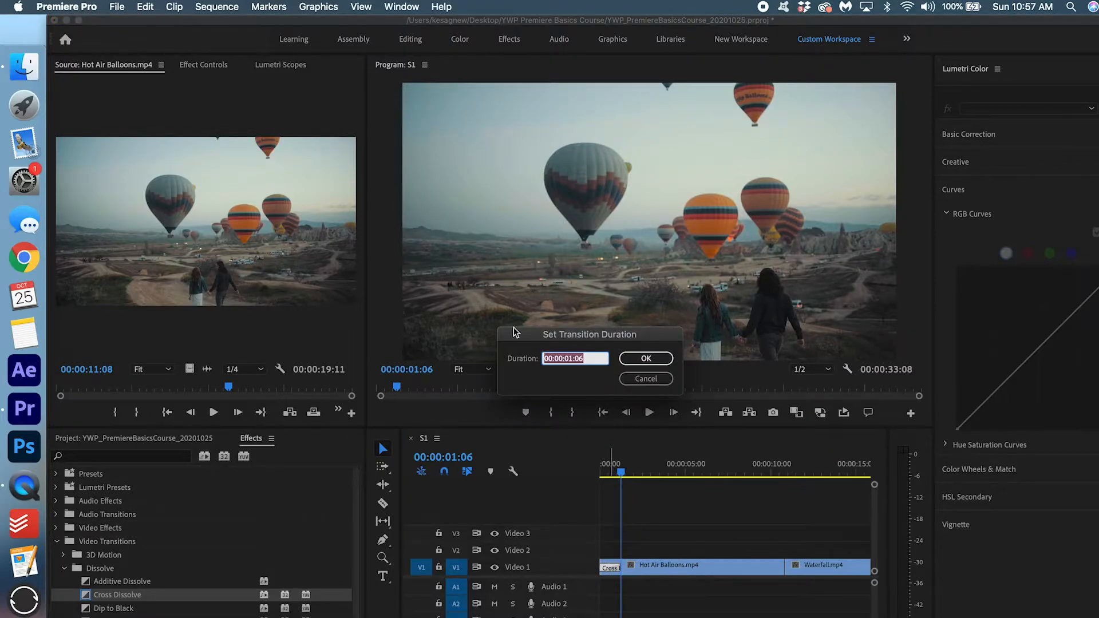
click(656, 379)
click(649, 520)
key(minus)
key(minus)
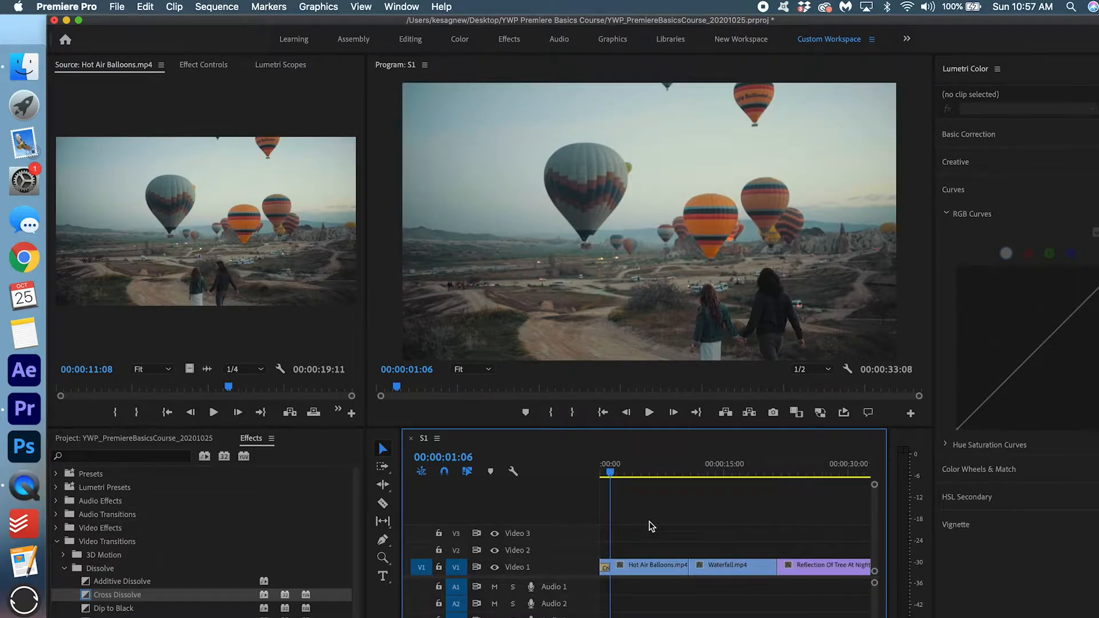
key(minus)
key(minus)
key(minus)
scroll(644, 511, up, 1)
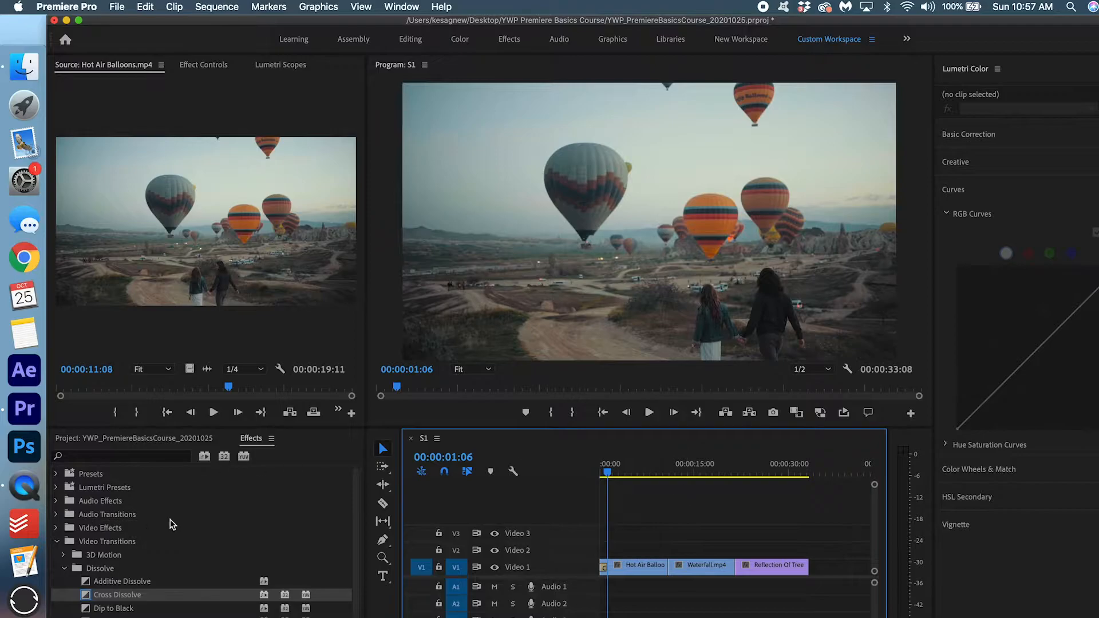
Add a Cross Dissolve between Hot Air Balloons and Waterfall and play across it.
drag(118, 596, 668, 569)
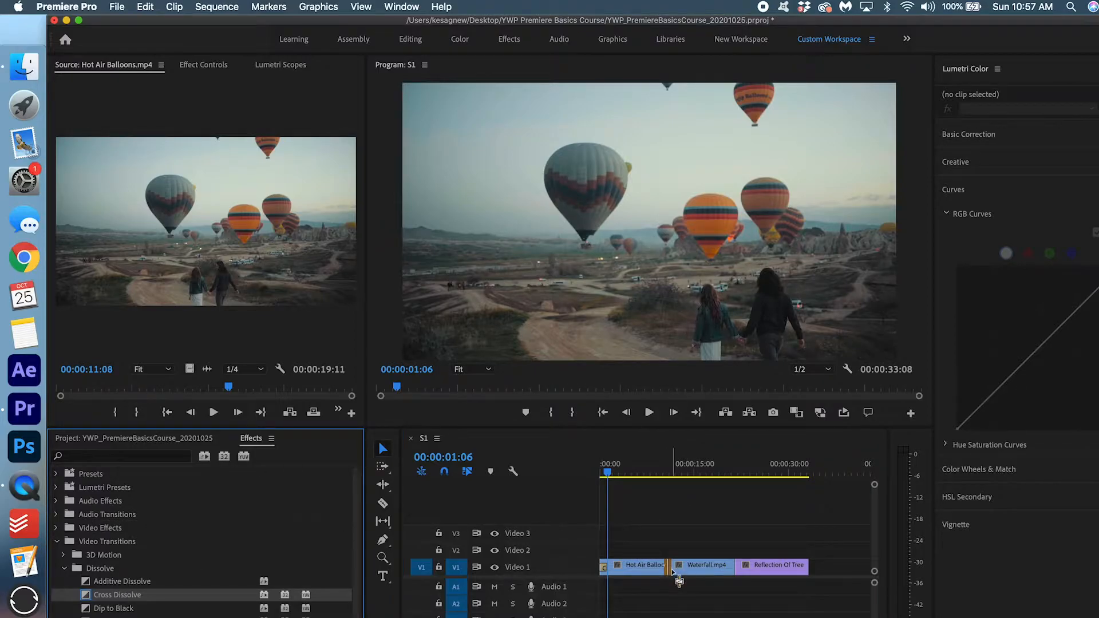
key(equal)
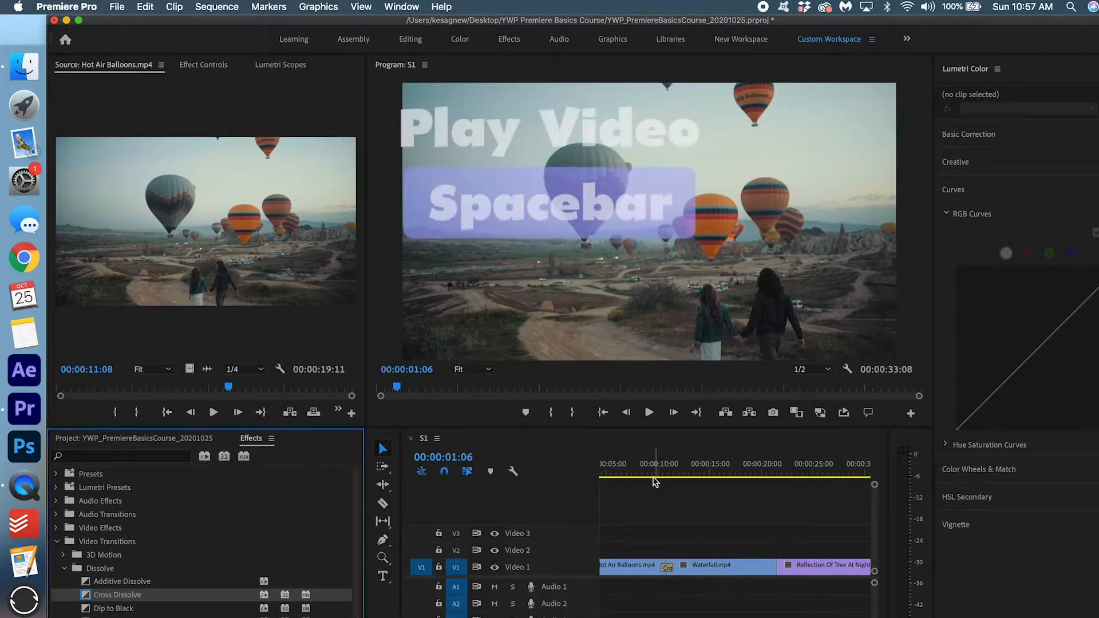
click(652, 468)
key(space)
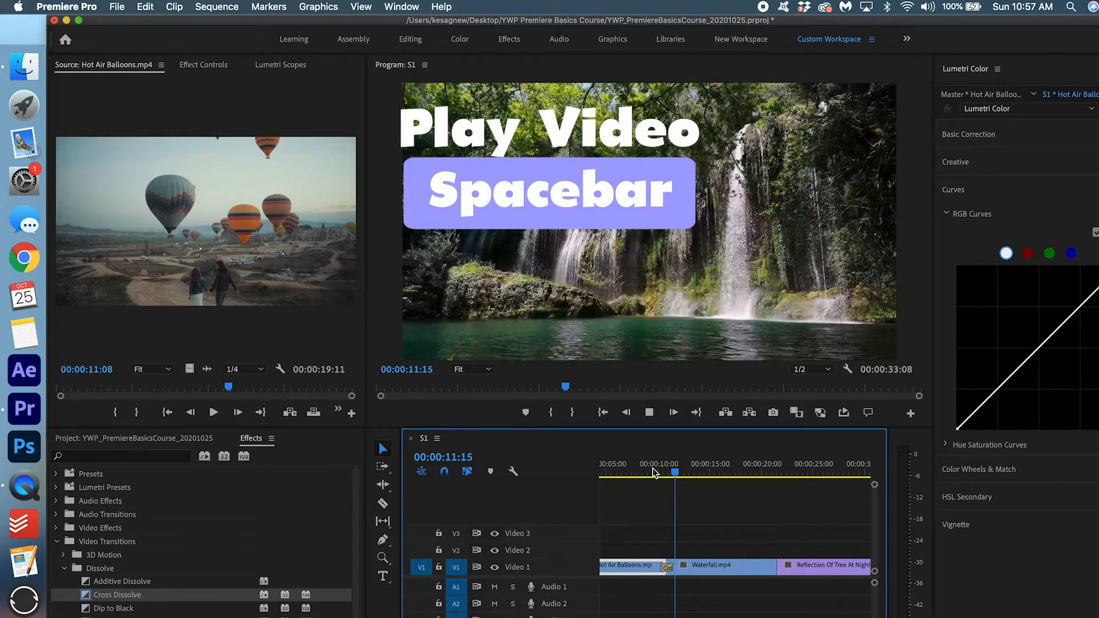
key(space)
Add a Cross Dissolve between Waterfall and Reflection Of Tree and play across it.
drag(129, 593, 779, 575)
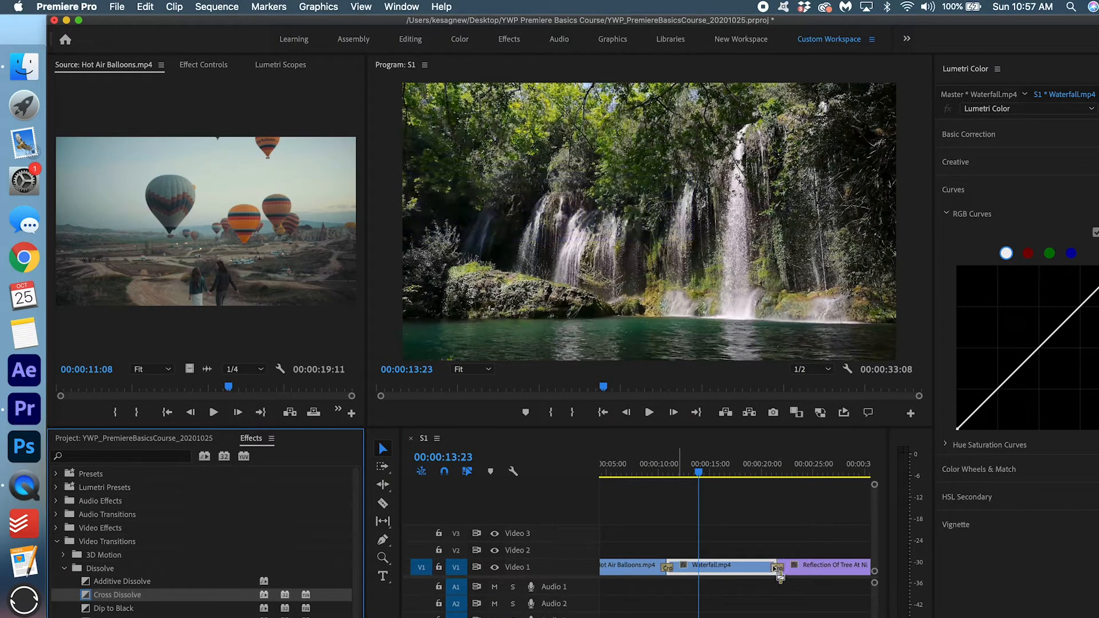
scroll(773, 564, right, 3)
click(706, 465)
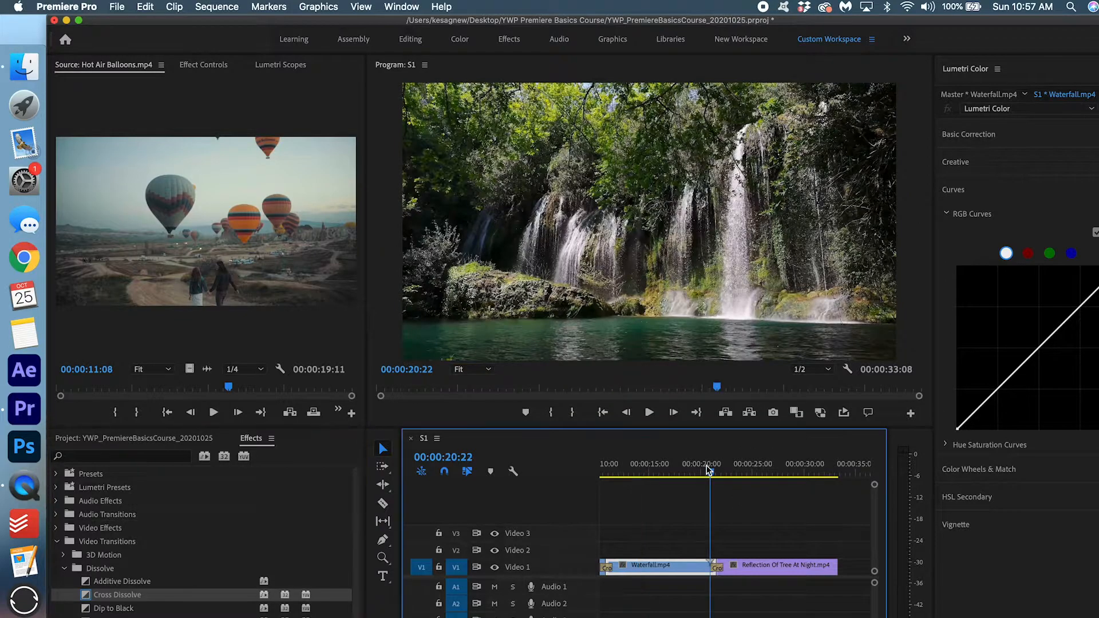
click(695, 463)
key(space)
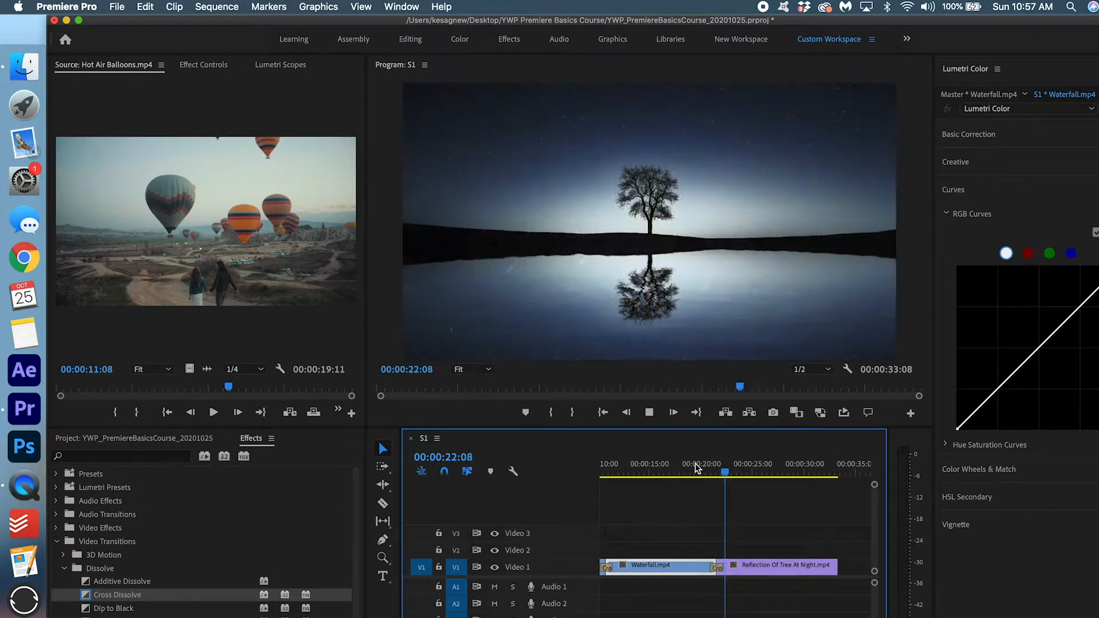
key(space)
Add a Cross Dissolve at the end of Reflection Of Tree and review the sequence's transitions.
scroll(784, 504, right, 3)
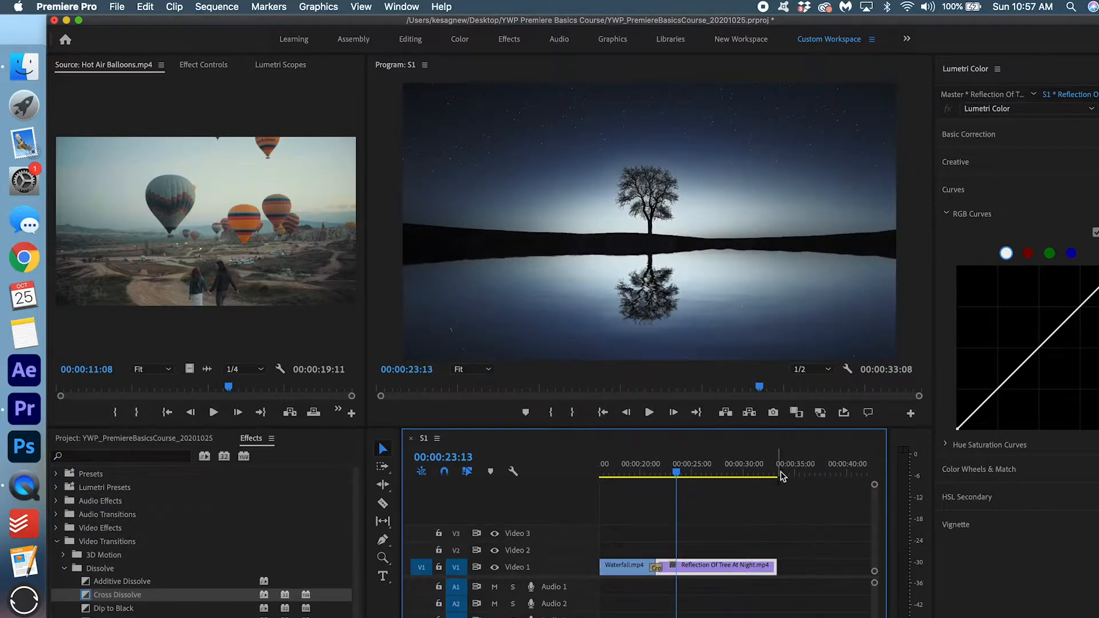
drag(105, 595, 772, 568)
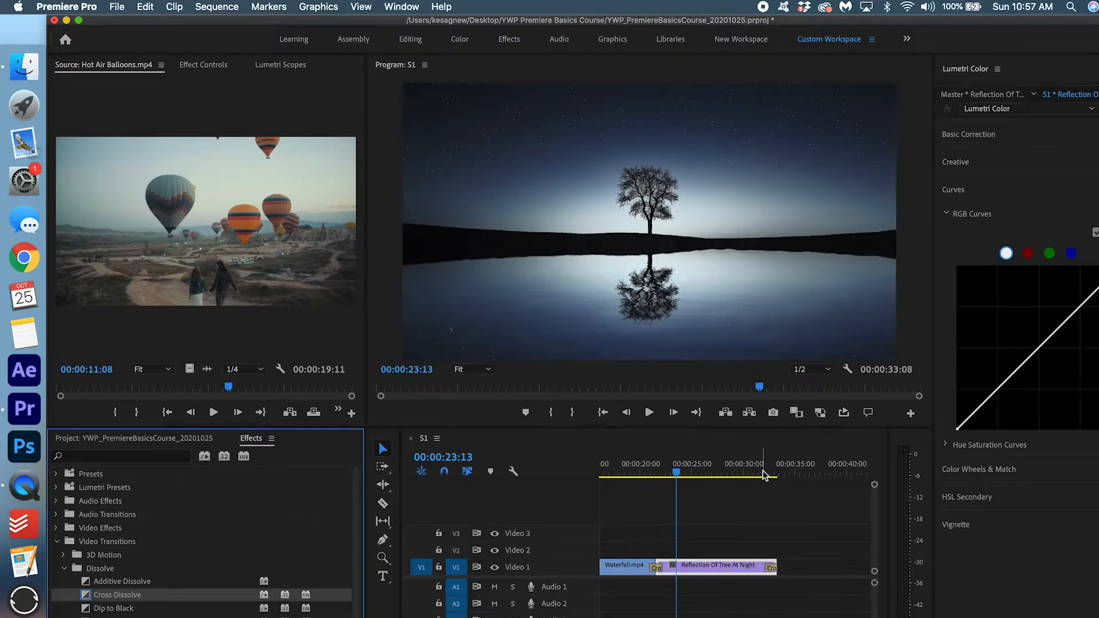
click(761, 470)
key(space)
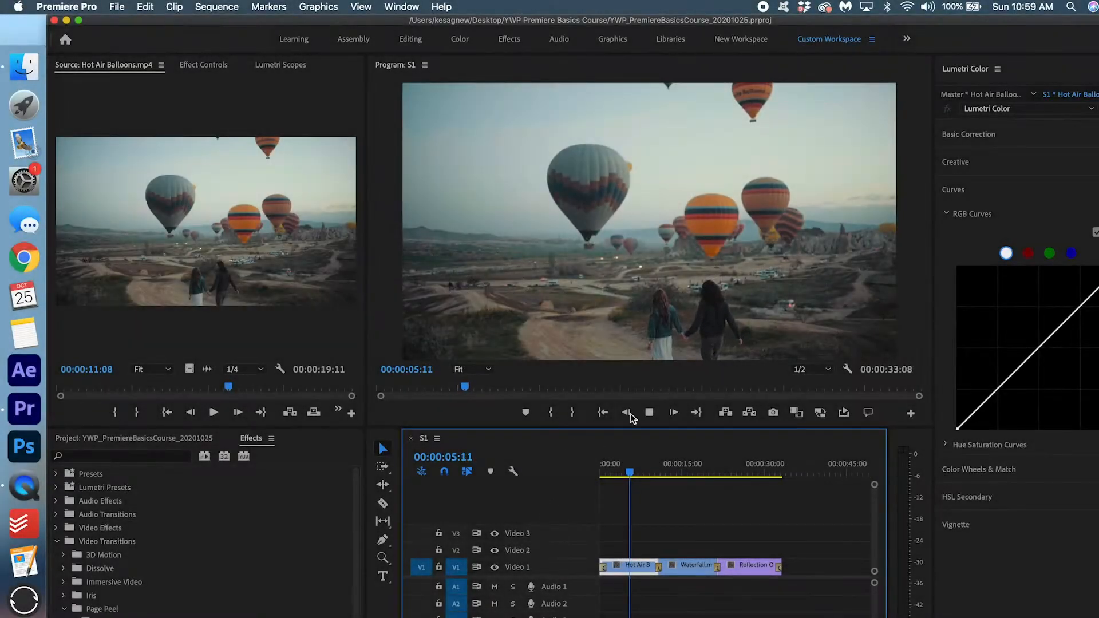
click(682, 470)
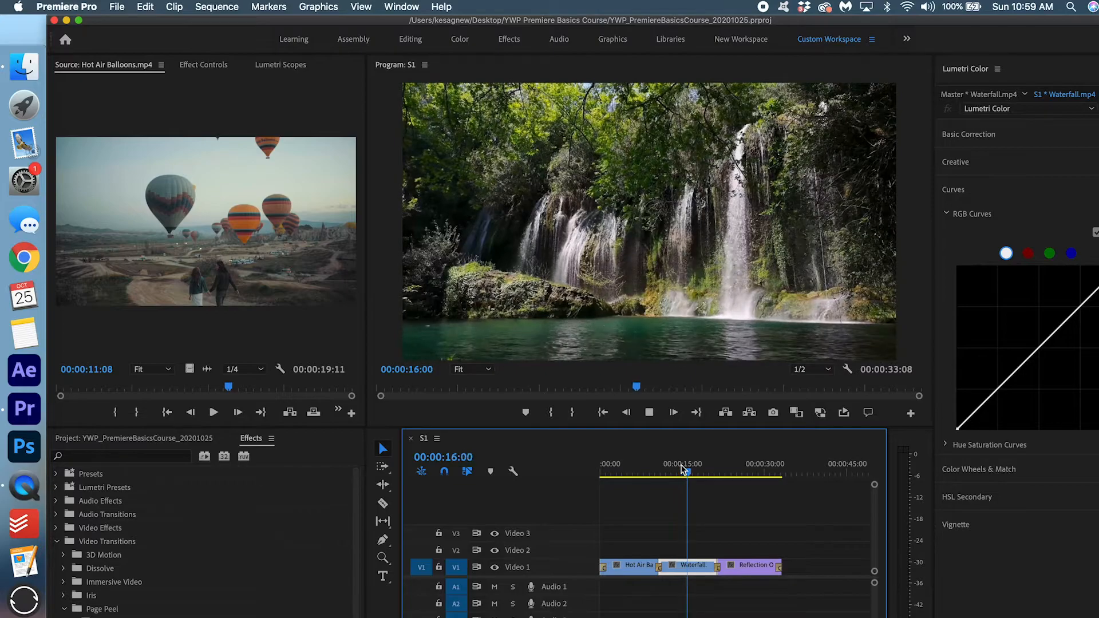
click(740, 467)
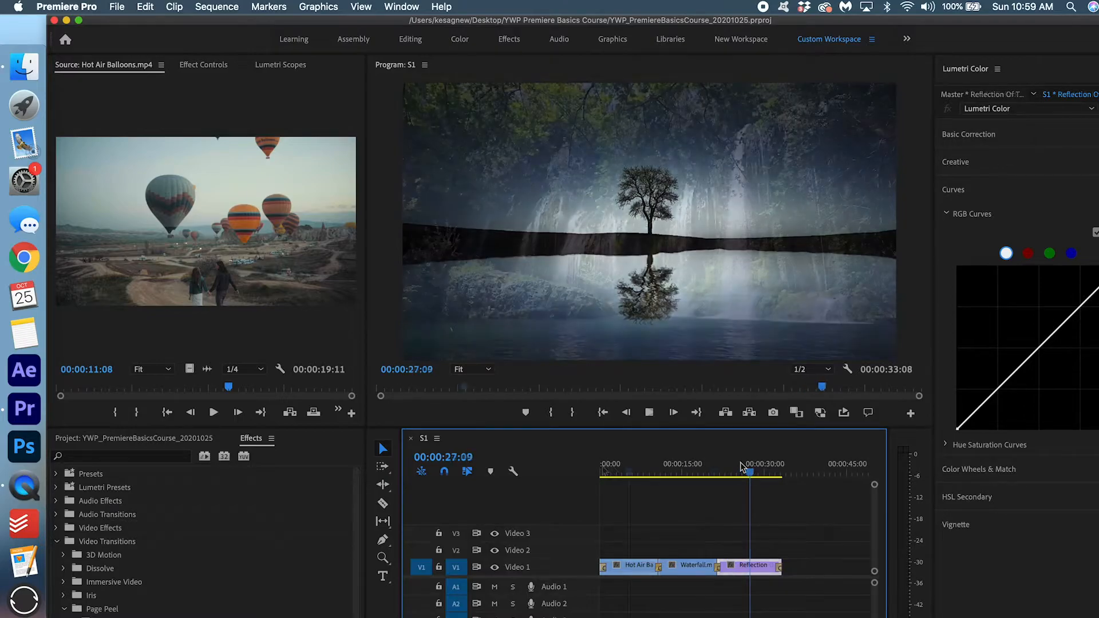
click(601, 470)
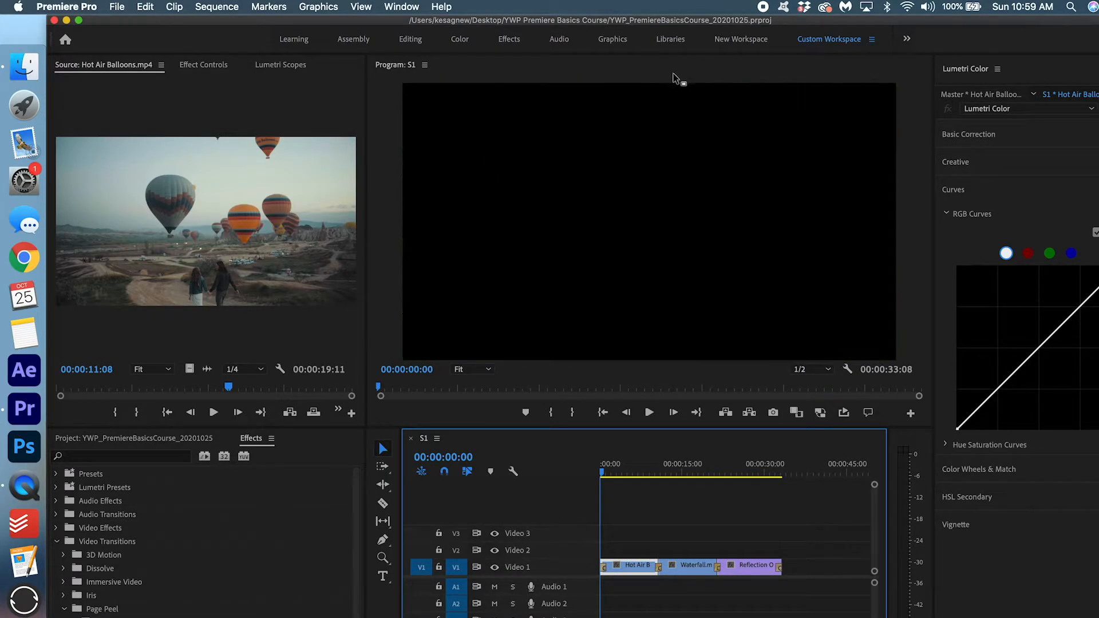
drag(622, 471, 626, 471)
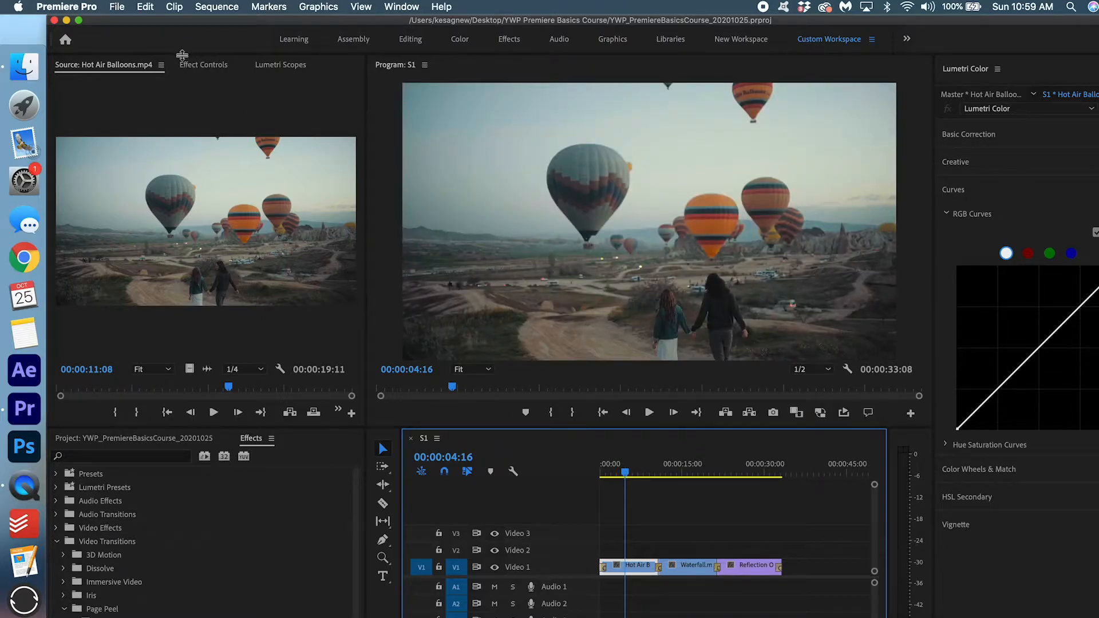
Scale the Hot Air Balloons clip to 115 and set its Position Y to 466.
click(209, 65)
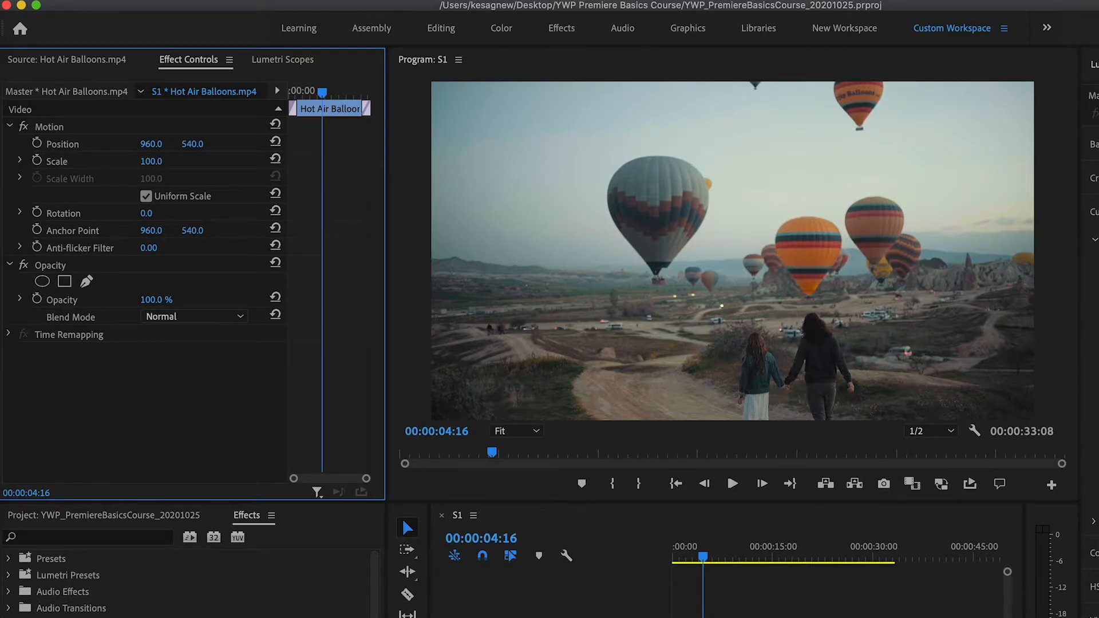
drag(151, 162, 134, 145)
key(super+z)
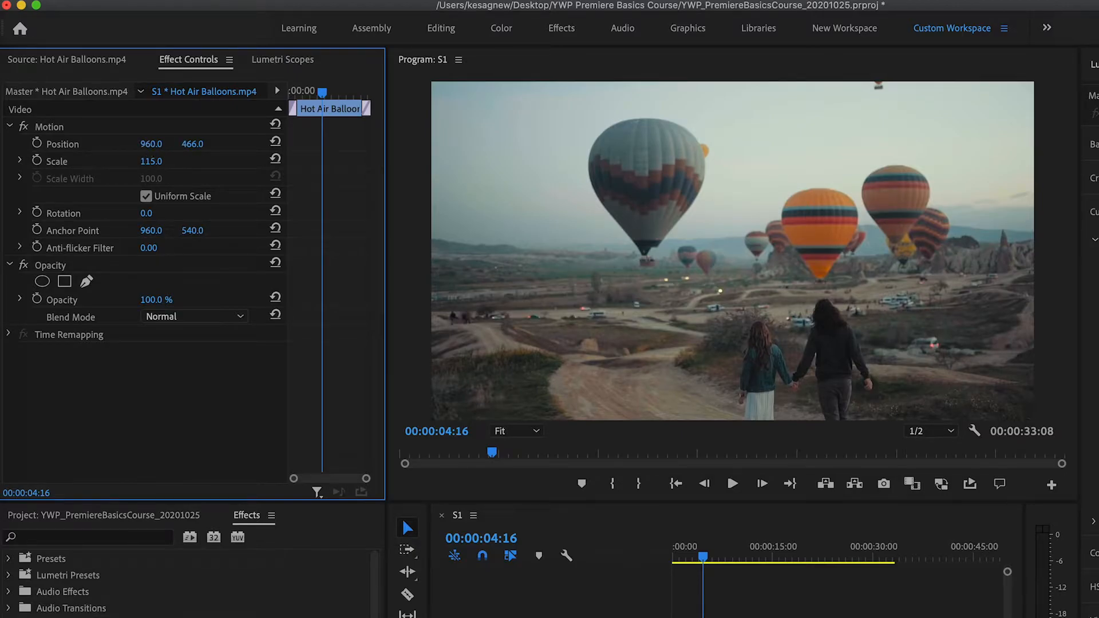
drag(151, 144, 189, 144)
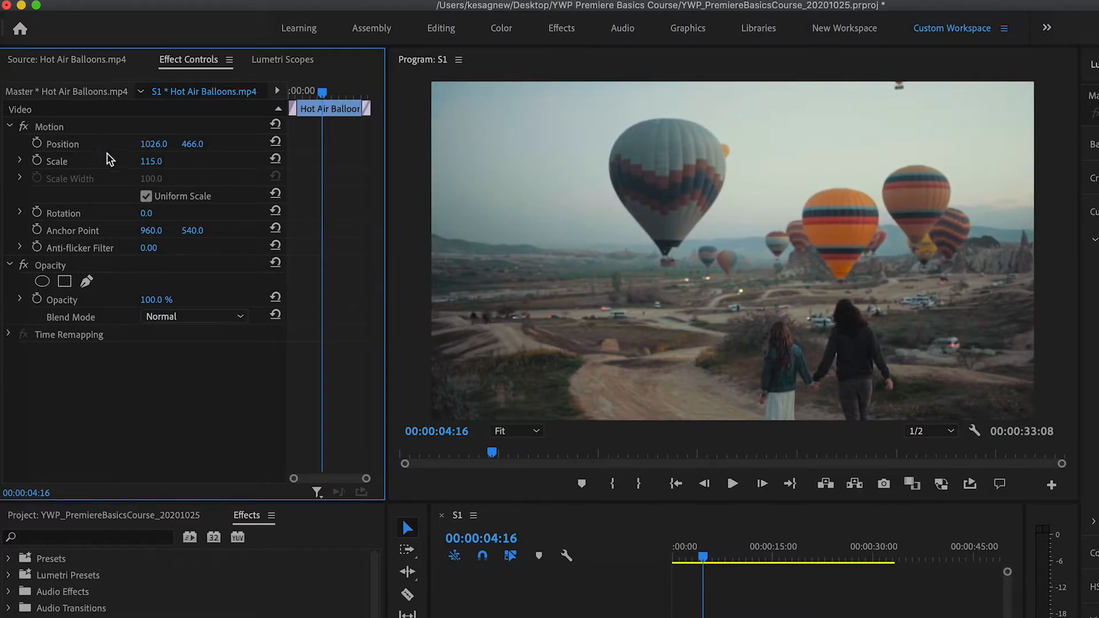
Add a starting Position keyframe at 00:00:03:01 with the image shifted left, plus a later keyframe.
click(37, 144)
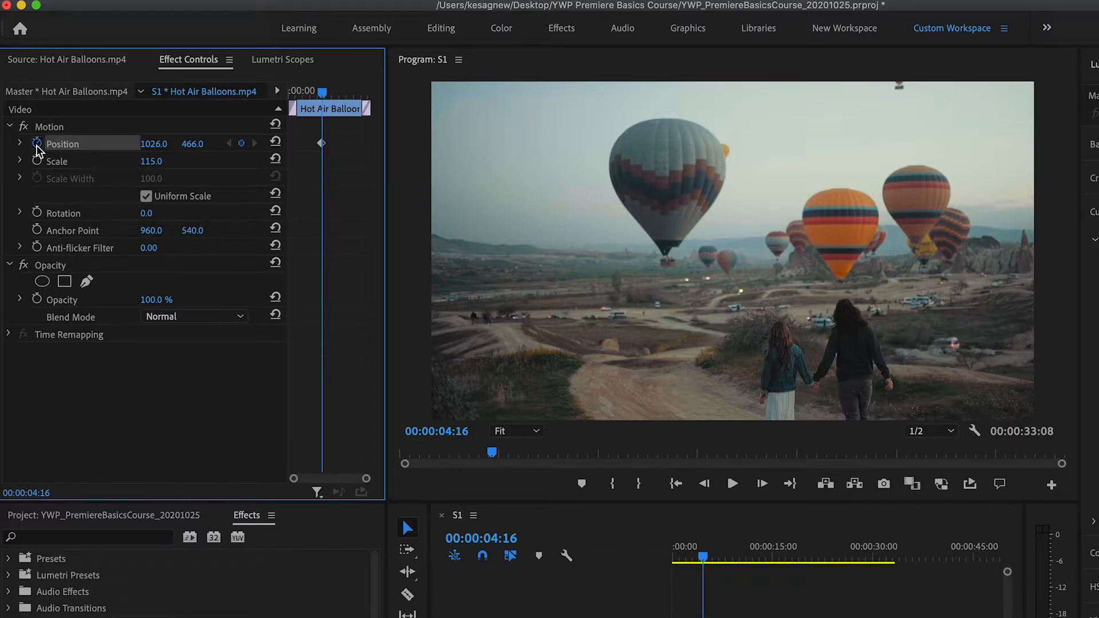
drag(321, 143, 280, 145)
drag(153, 144, 117, 143)
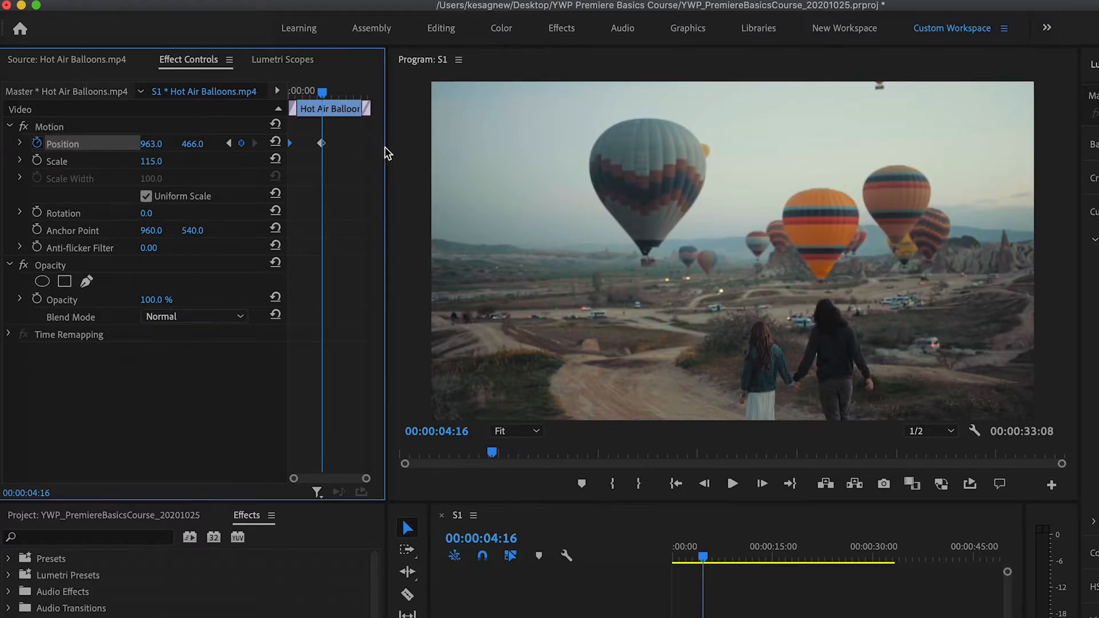
drag(321, 143, 388, 138)
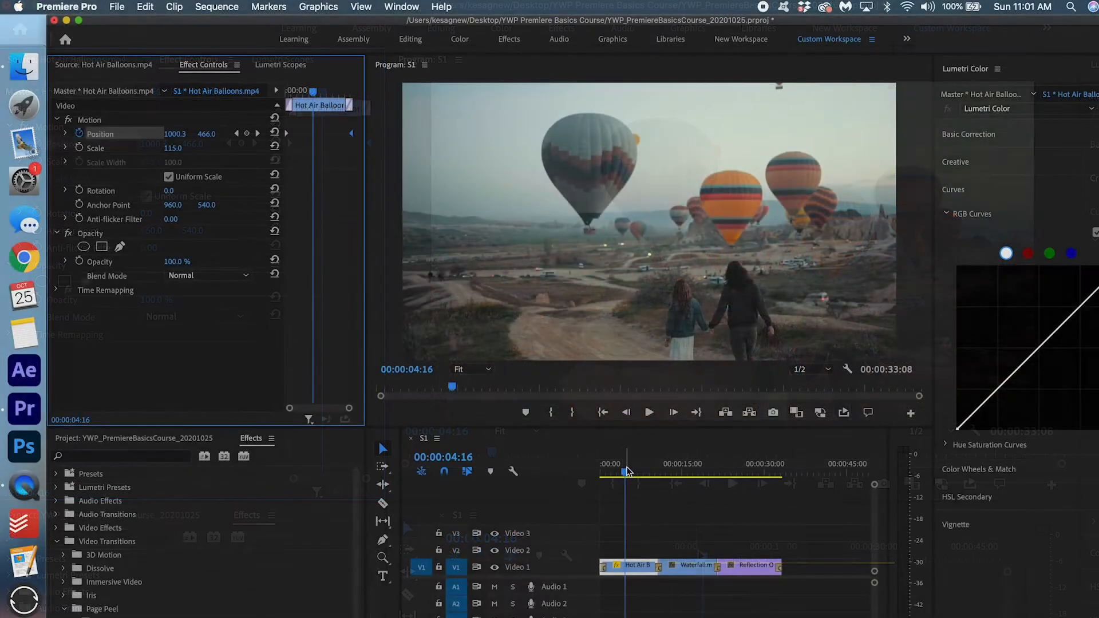
Play the Hot Air Balloons clip to check its sideways pan.
drag(632, 468, 601, 471)
key(space)
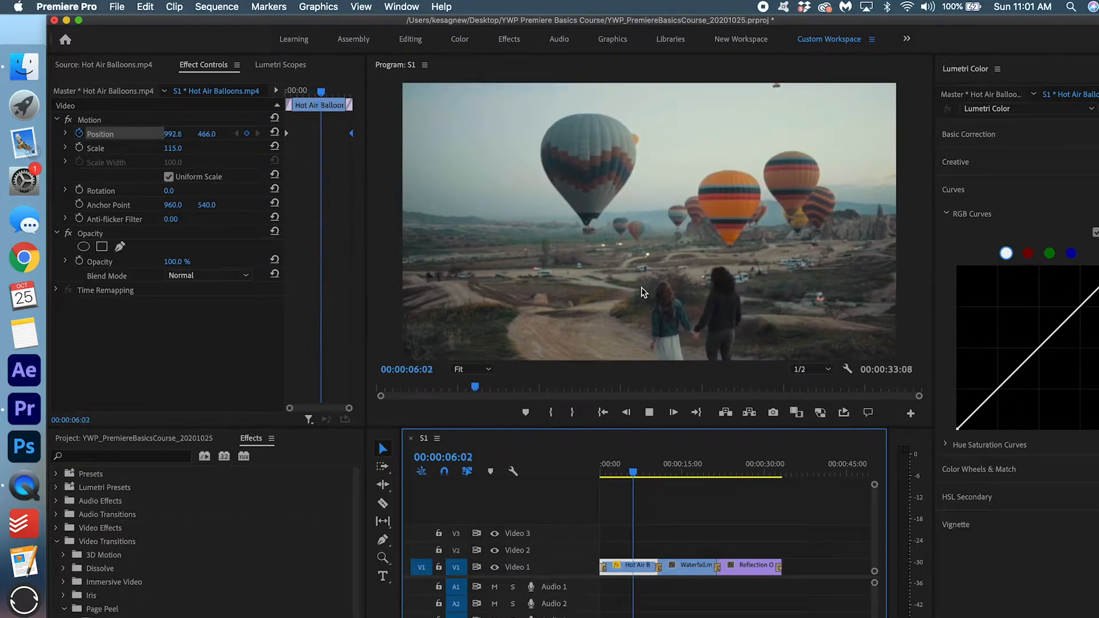
key(space)
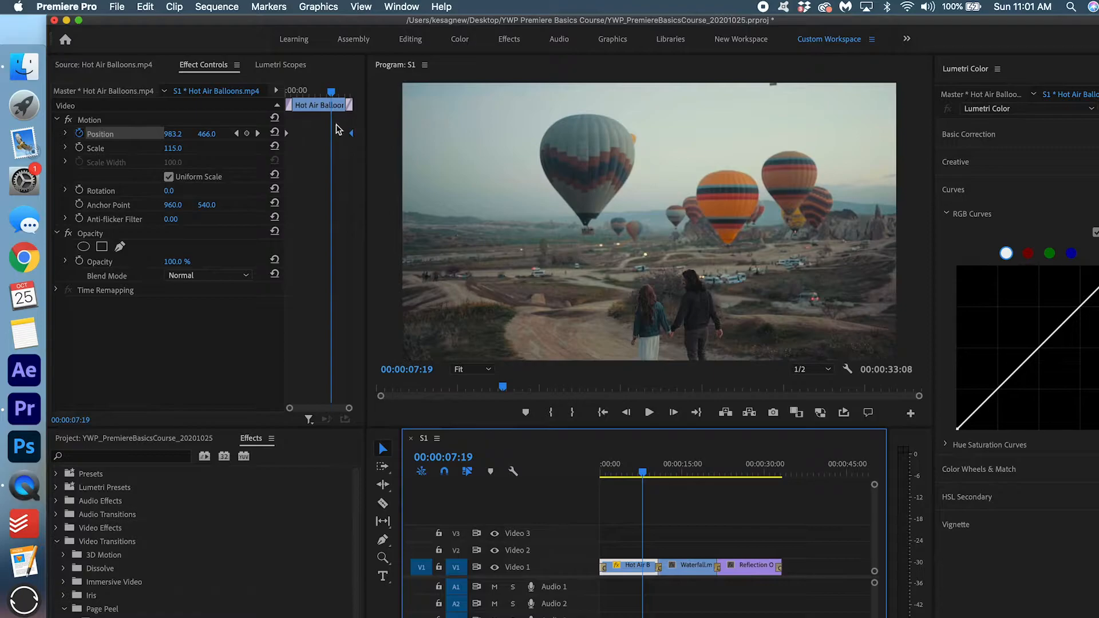
Set the keyframe's Position X to 844, move the end keyframe to 00:00:11:10, and select Waterfall.
drag(351, 135, 331, 137)
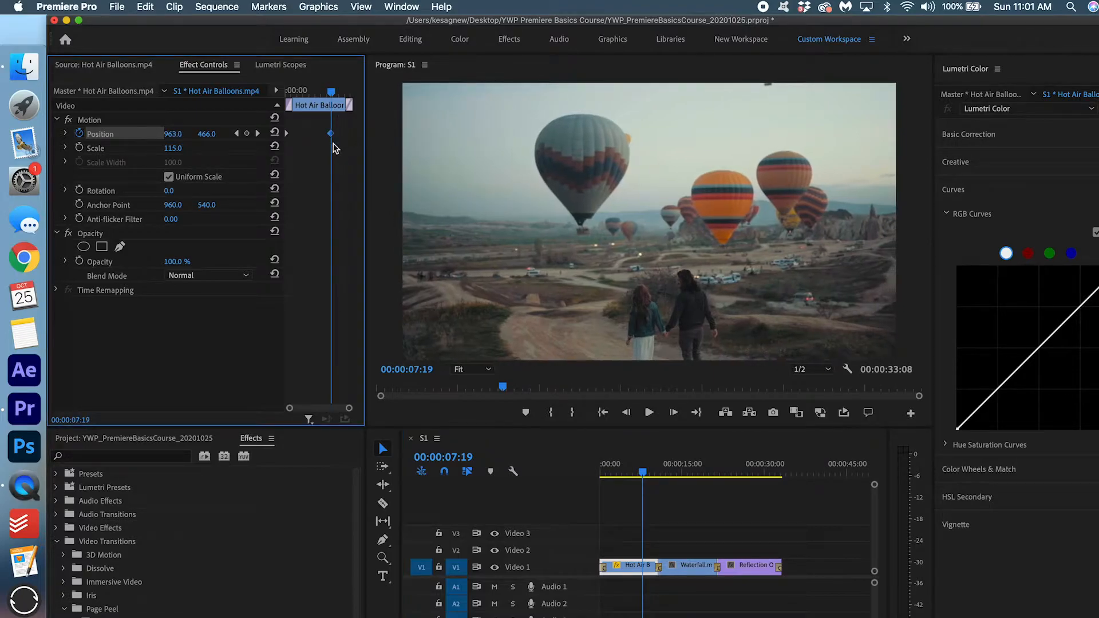
drag(176, 135, 108, 135)
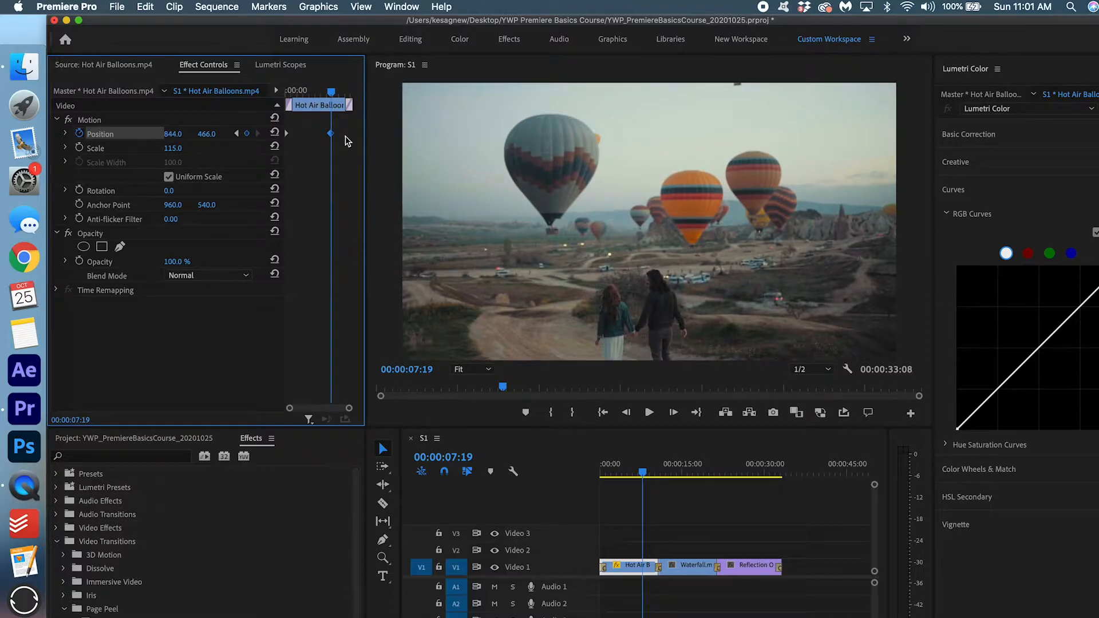
drag(331, 135, 403, 139)
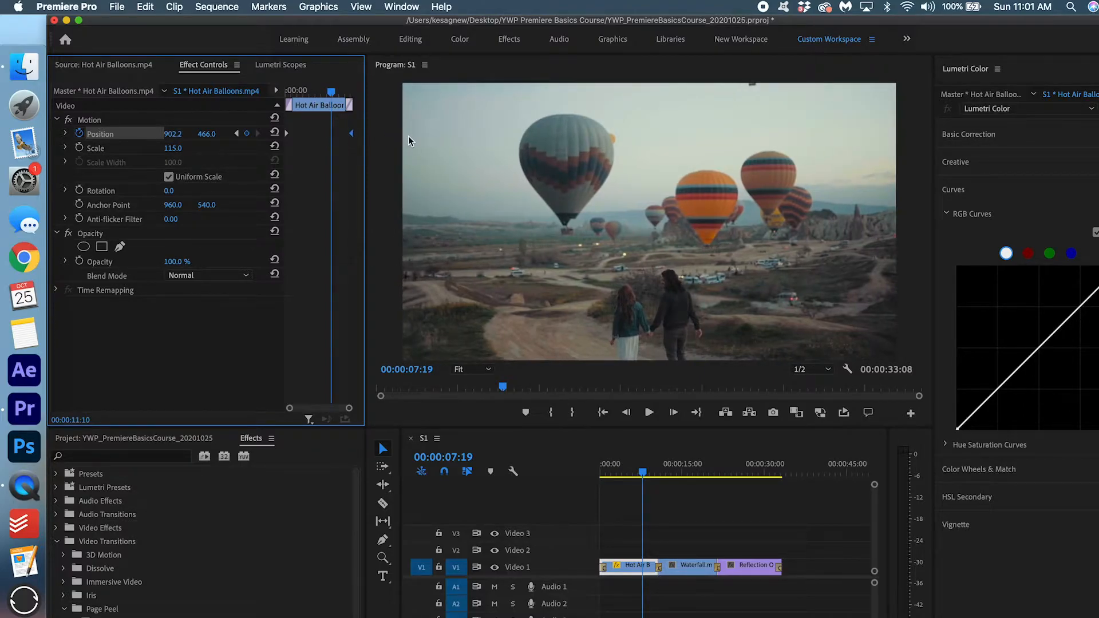
click(608, 465)
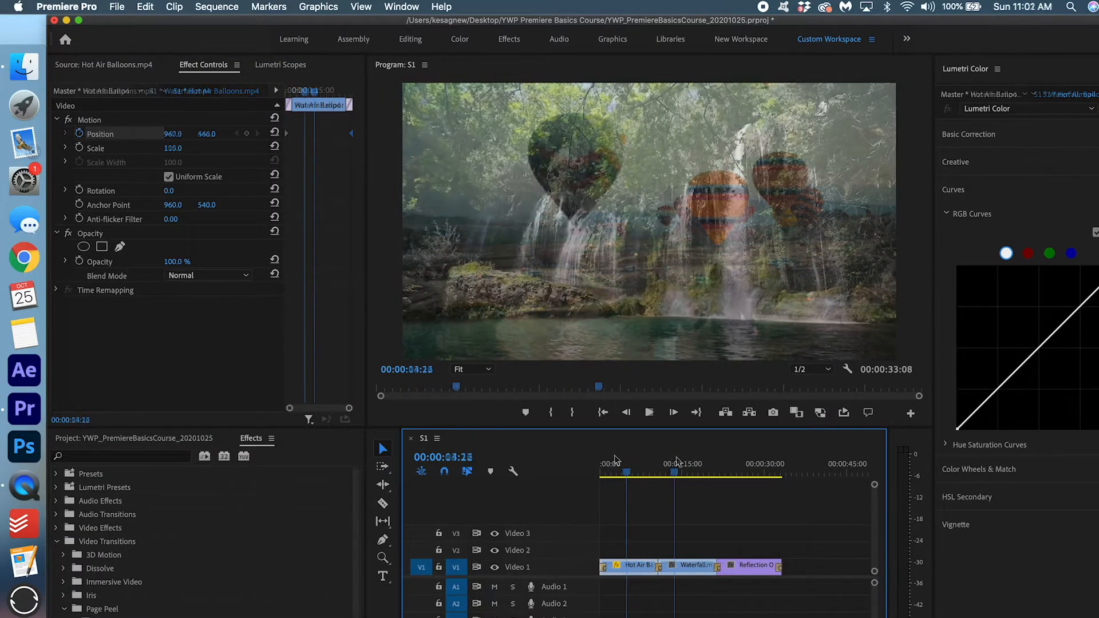
click(698, 567)
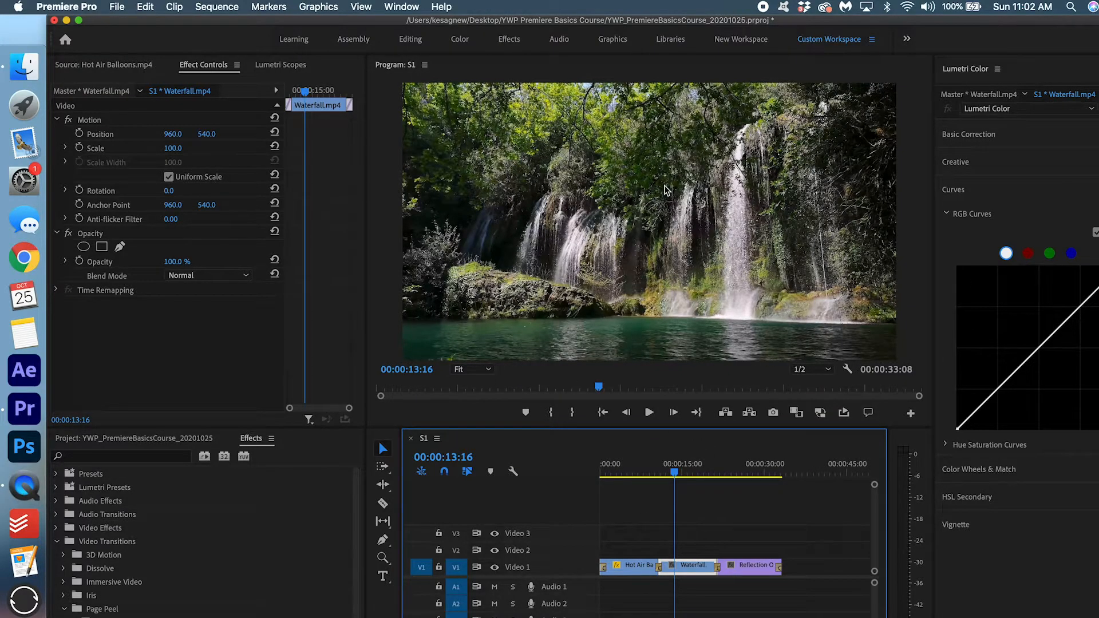
Add a Scale keyframe of 110 at the Waterfall clip's start.
click(115, 148)
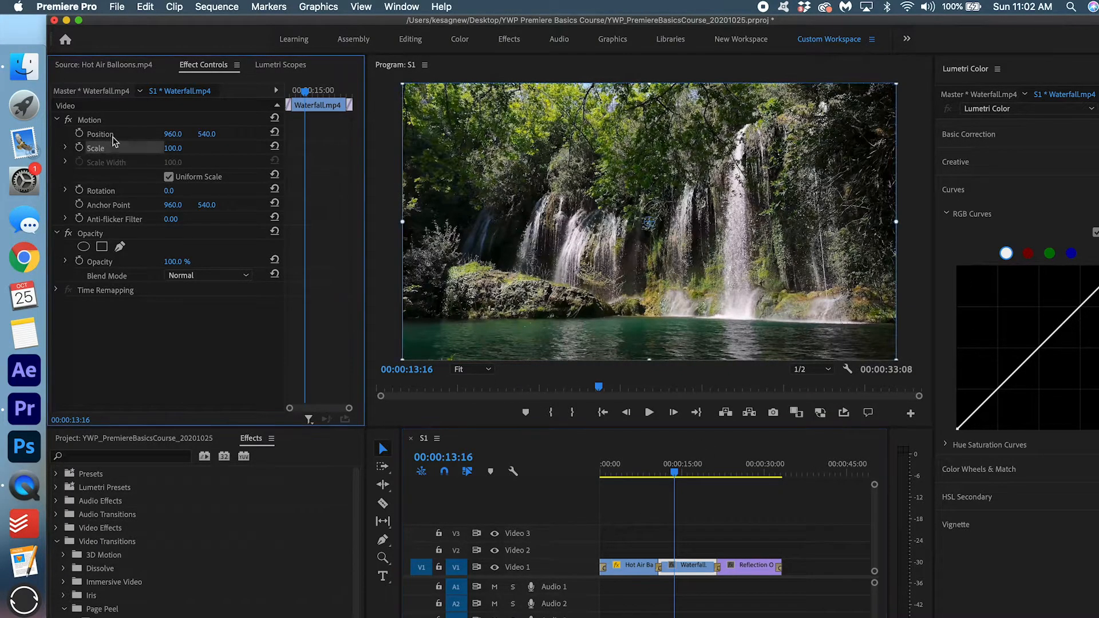
click(79, 147)
drag(305, 149, 255, 150)
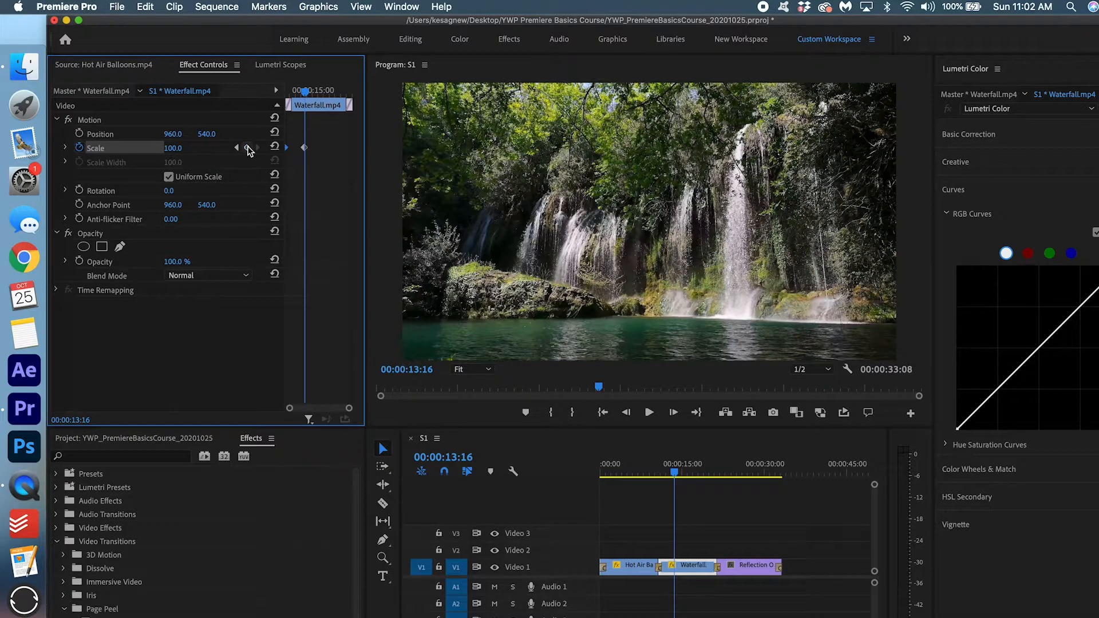
click(181, 149)
text(110)
key(Return)
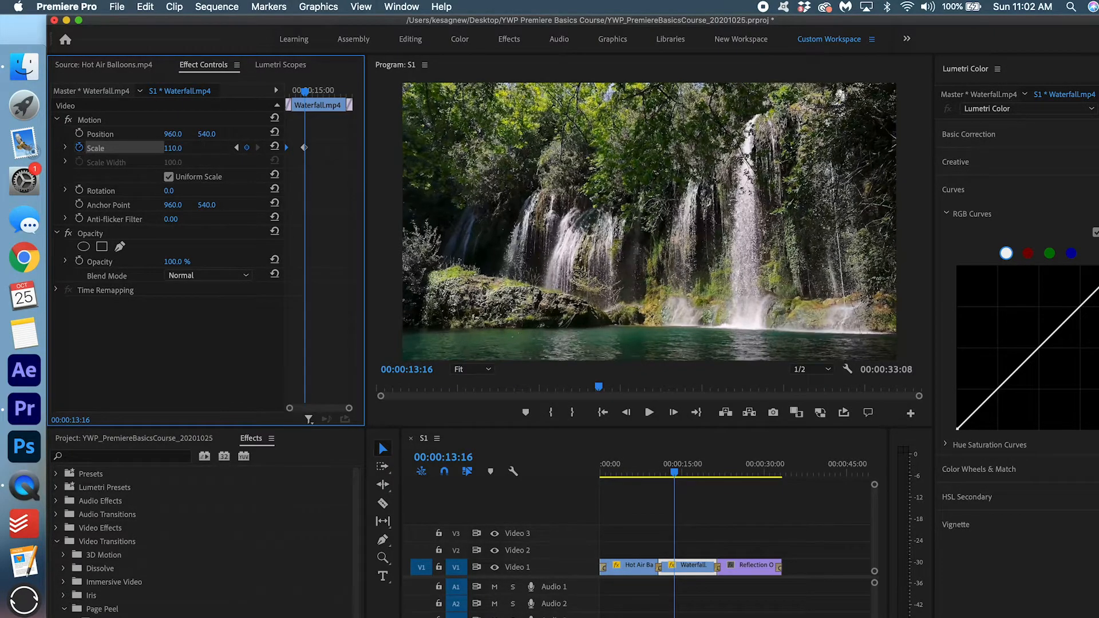
Add a Scale keyframe of 115 at the Waterfall clip's end and preview the slow zoom.
drag(303, 149, 392, 148)
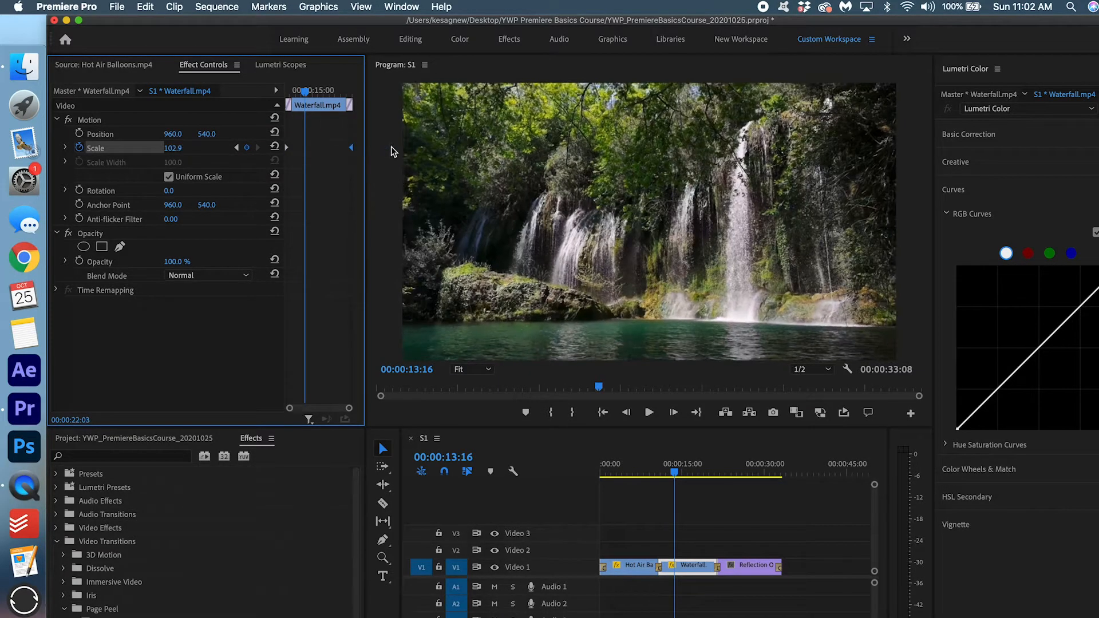
drag(305, 90, 291, 89)
key(space)
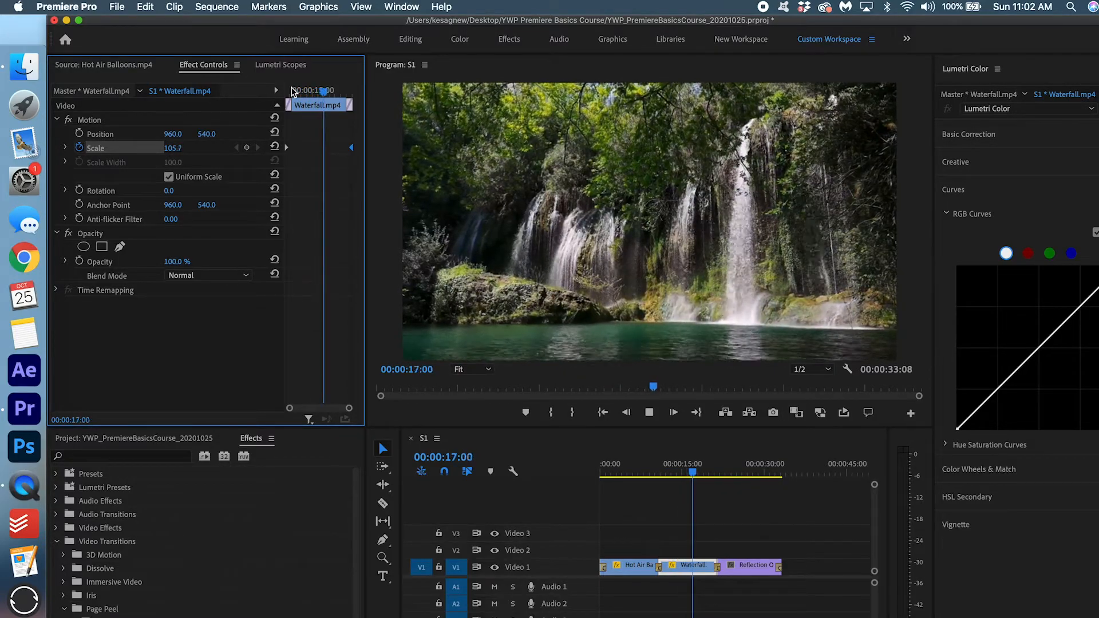
key(space)
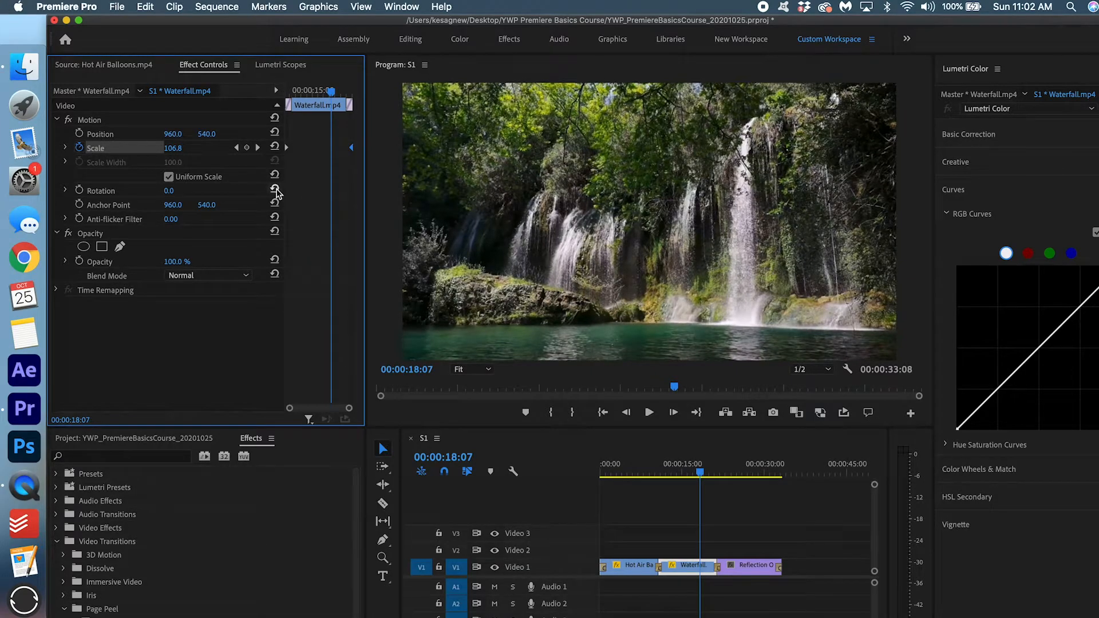
drag(348, 149, 331, 149)
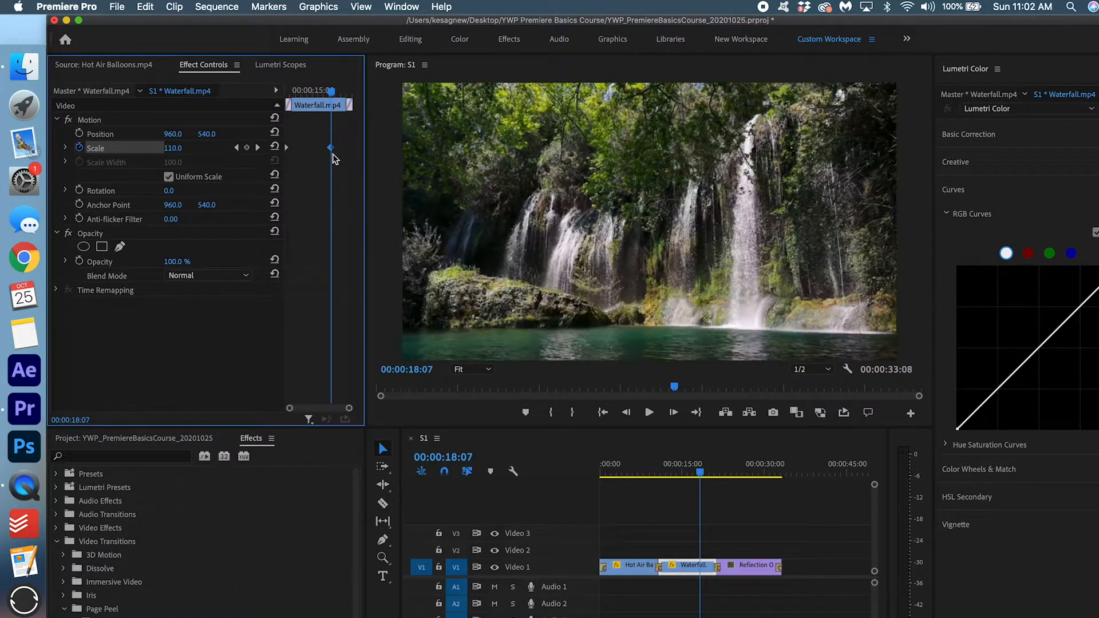
click(182, 147)
text(115)
key(Return)
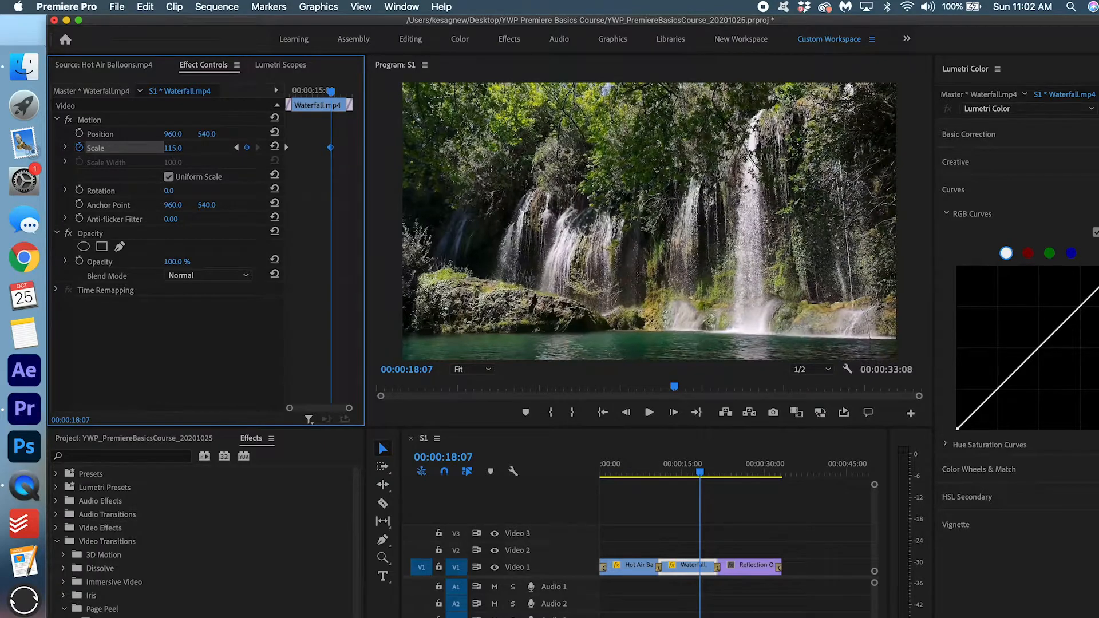
drag(331, 147, 352, 148)
drag(304, 90, 305, 91)
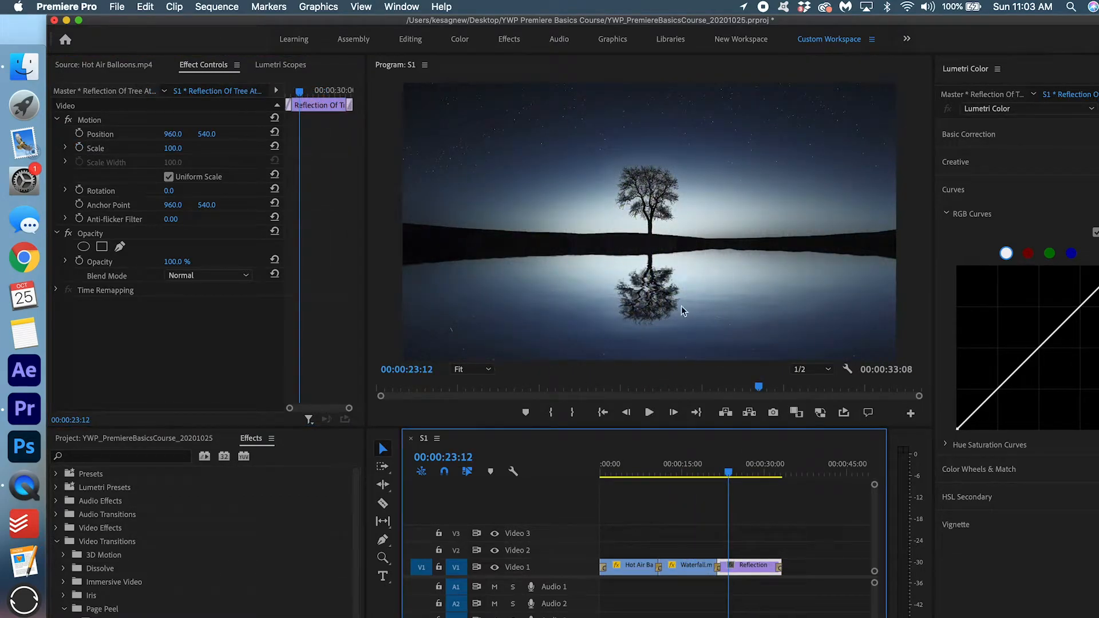
Save the project, then scale the Reflection Of Tree clip to 139 and raise its position.
key(super+s)
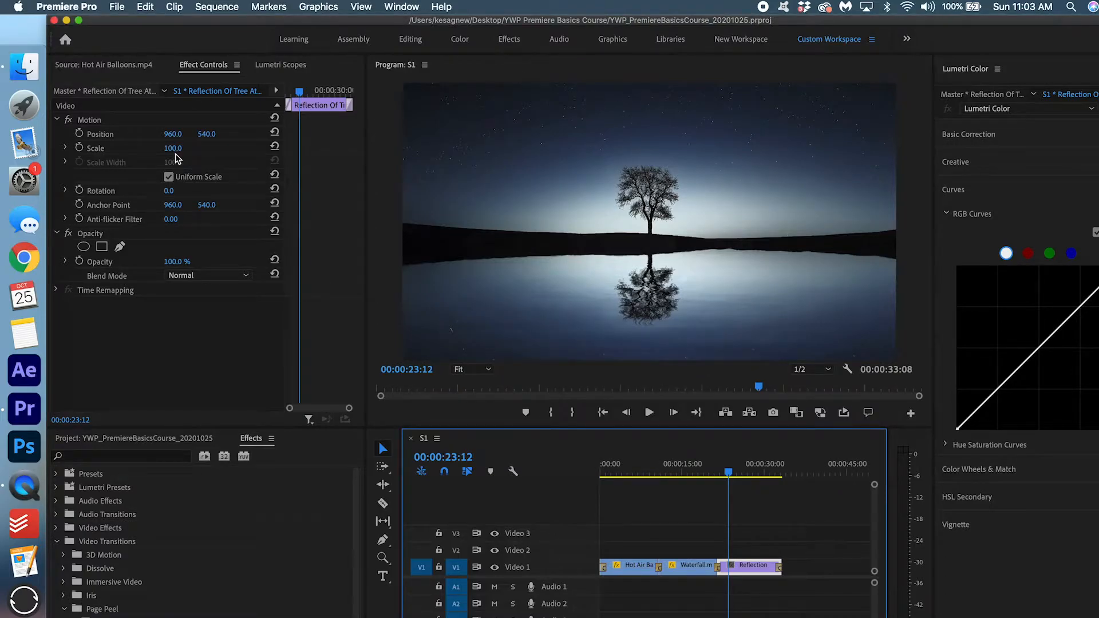
drag(173, 149, 196, 148)
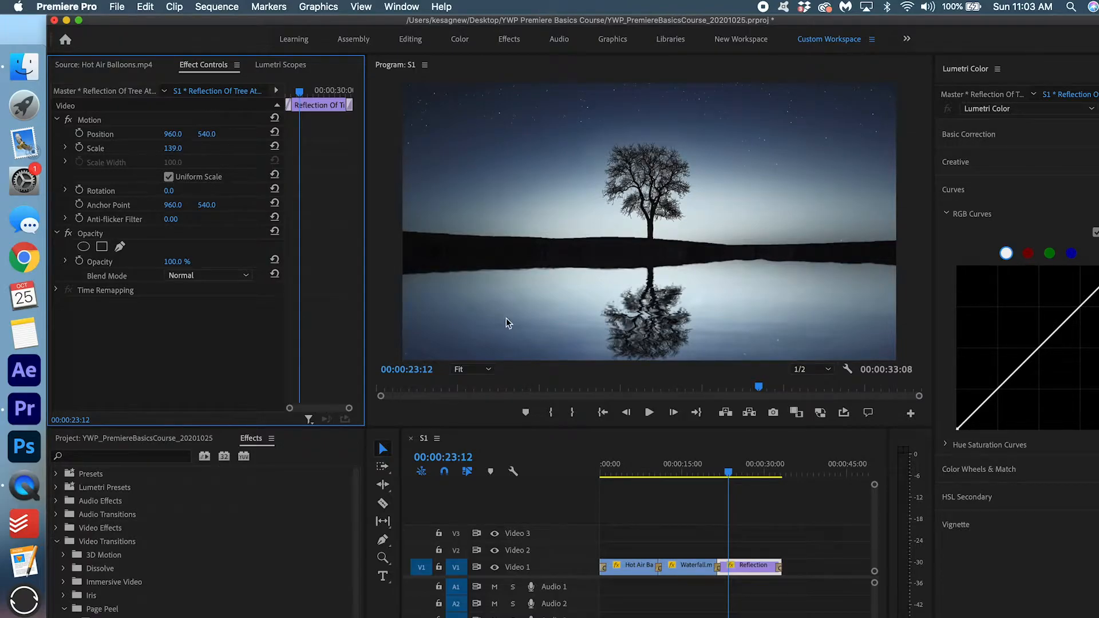
drag(206, 134, 167, 134)
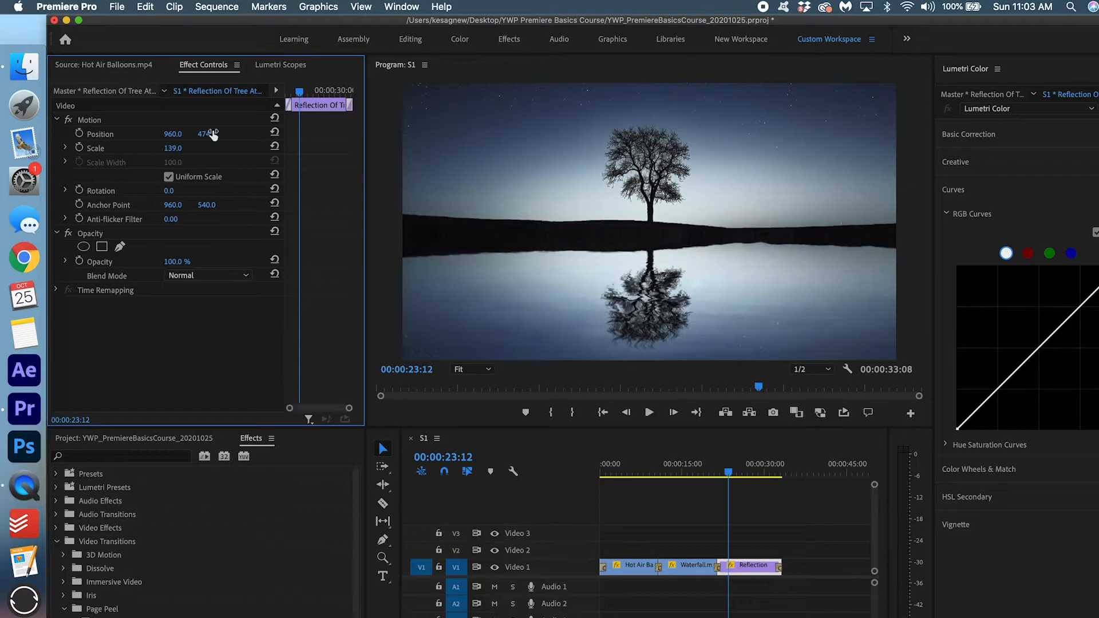
Keyframe its Position Y from 474 at the clip start to 618 at the end, then preview.
click(79, 133)
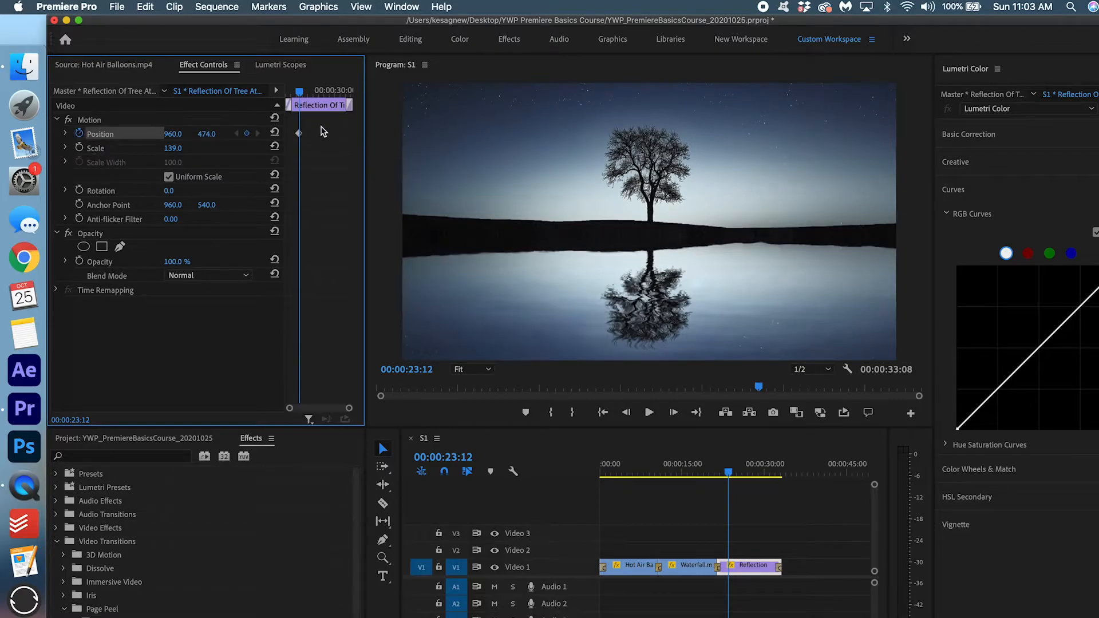
drag(299, 134, 257, 142)
click(247, 133)
mouse_move(207, 134)
mouse_down()
mouse_move(289, 134)
mouse_move(213, 135)
mouse_up()
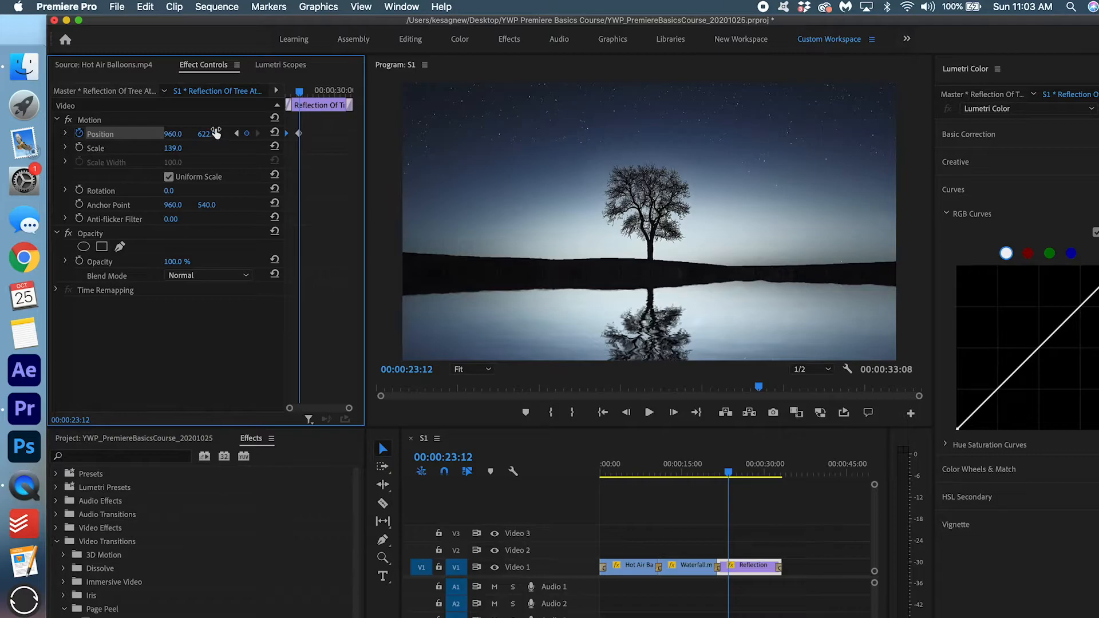
drag(301, 136, 372, 146)
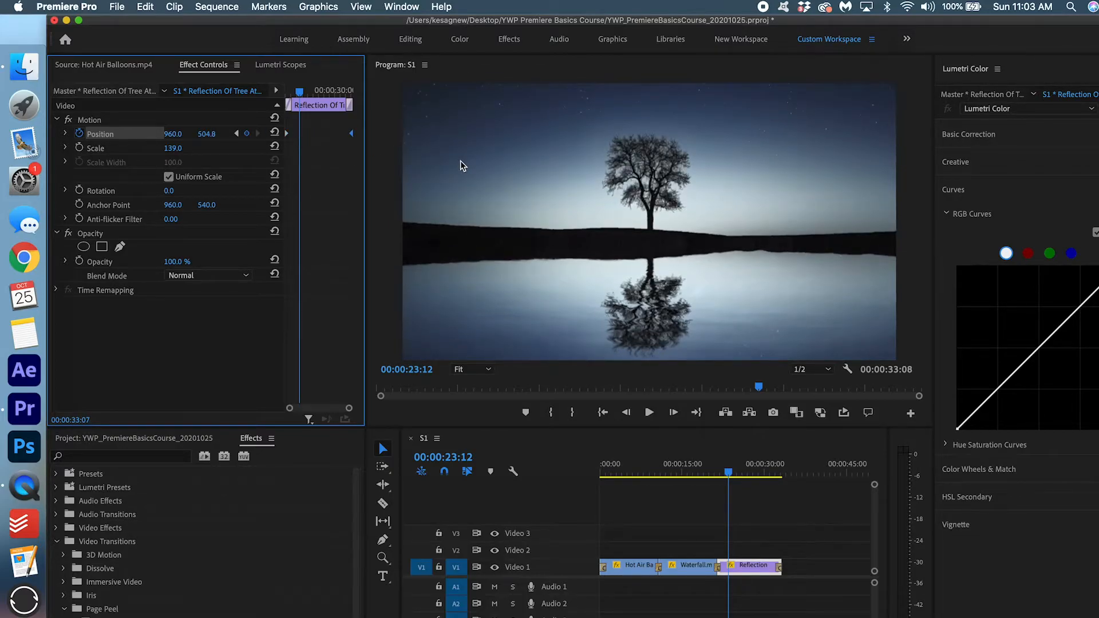
click(718, 472)
key(space)
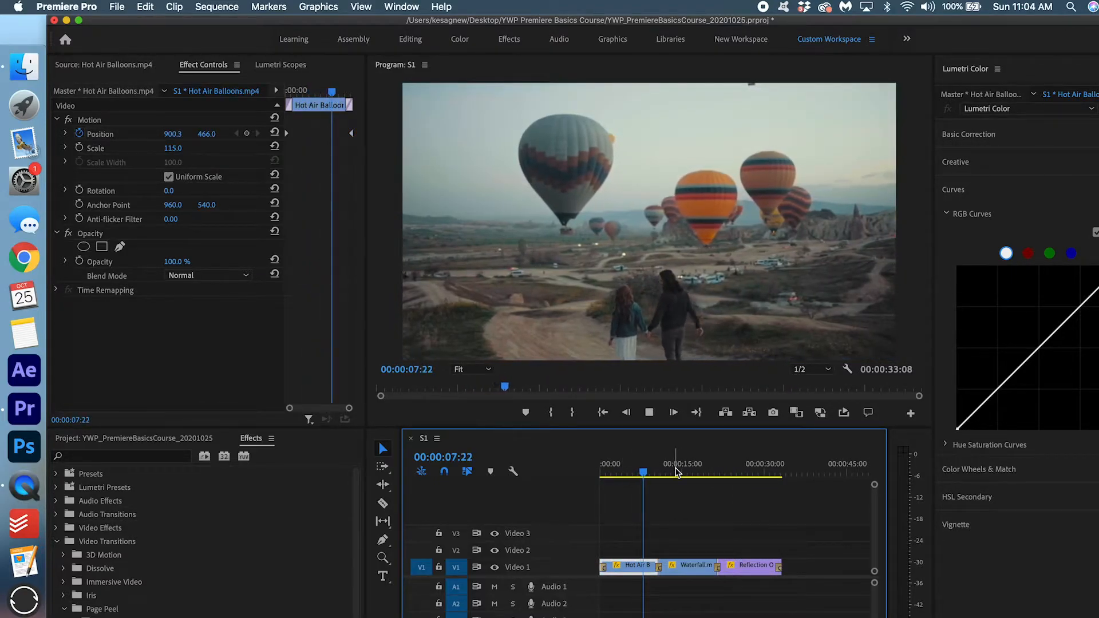
With the Track Select Forward tool (A), push all Video 1 clips about 00:00:10:20 later.
click(680, 470)
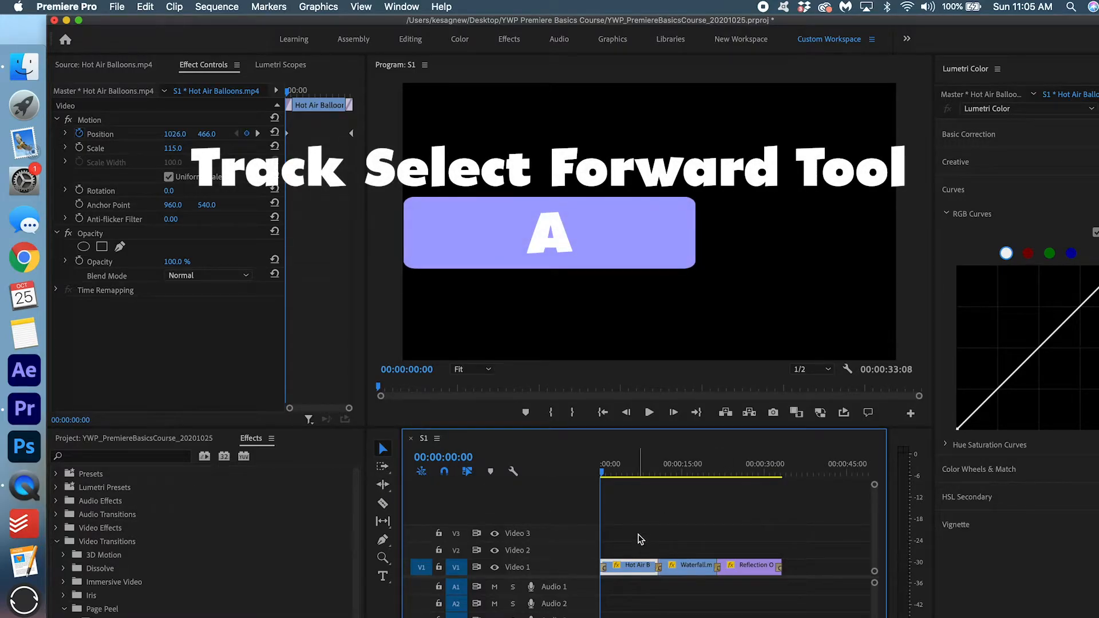
key(a)
drag(635, 568, 679, 565)
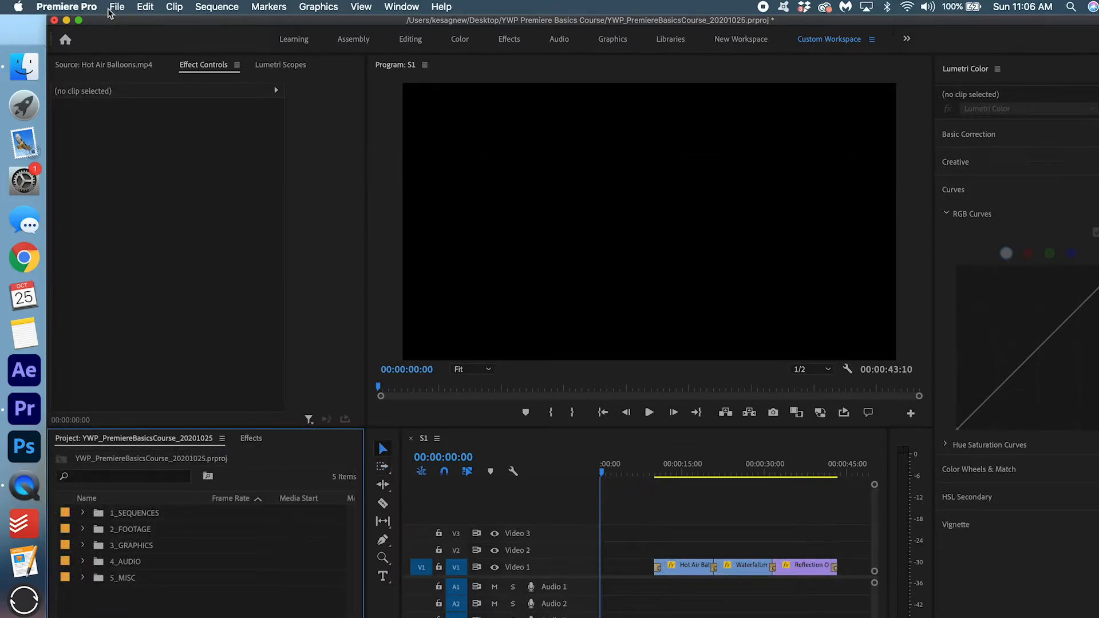
Create a new legacy title named 'Intro Title' and resize its editor window to fill the screen.
click(113, 8)
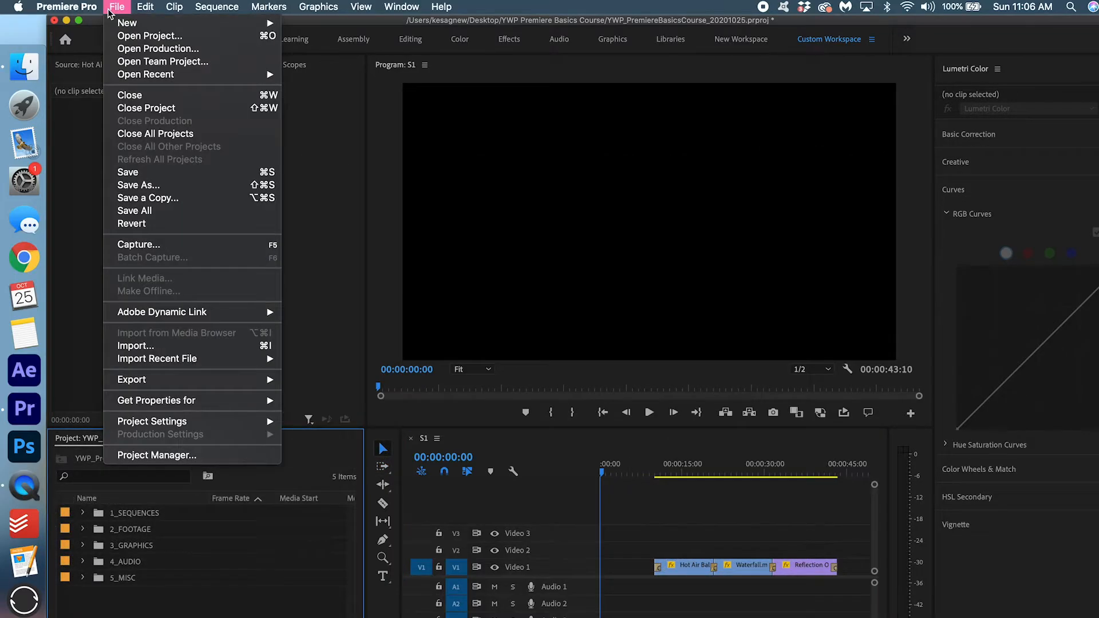
mouse_move(137, 23)
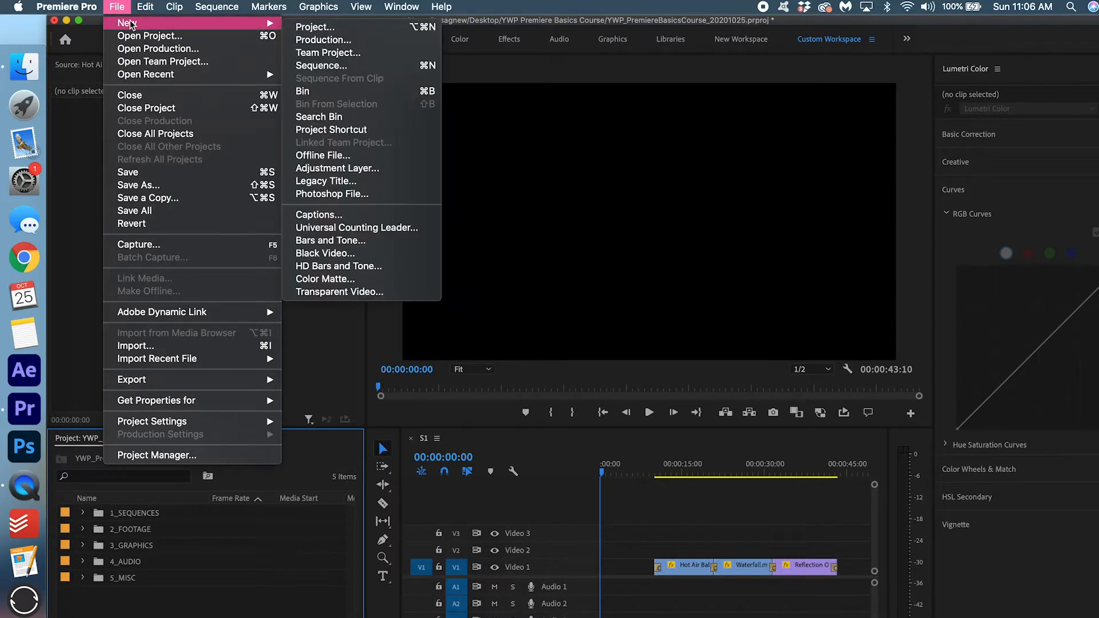
click(370, 182)
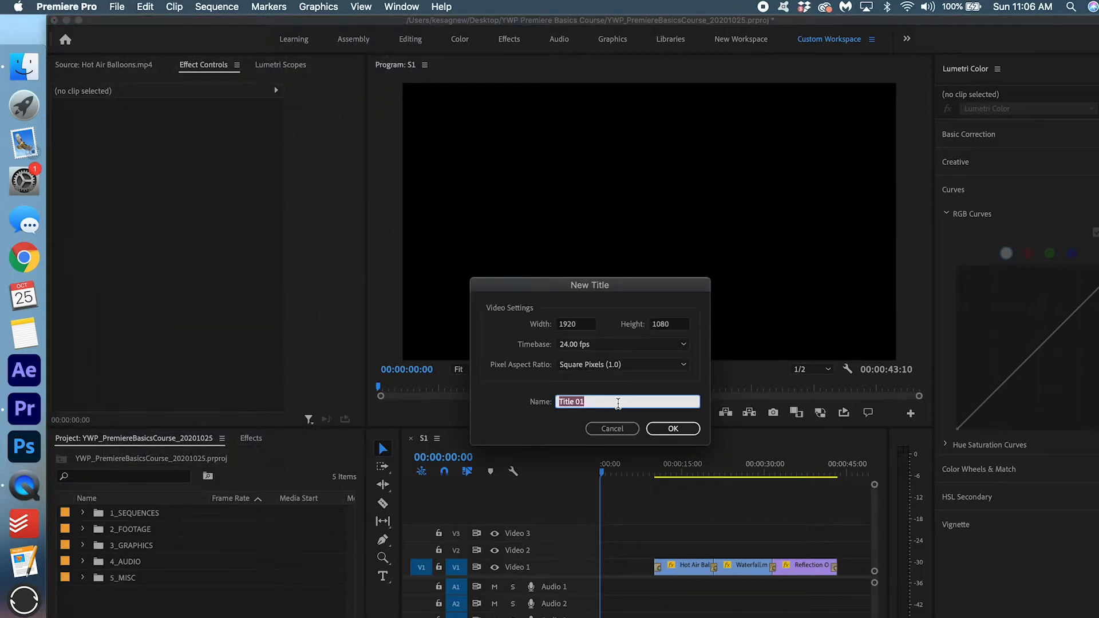
text(Intro)
click(673, 428)
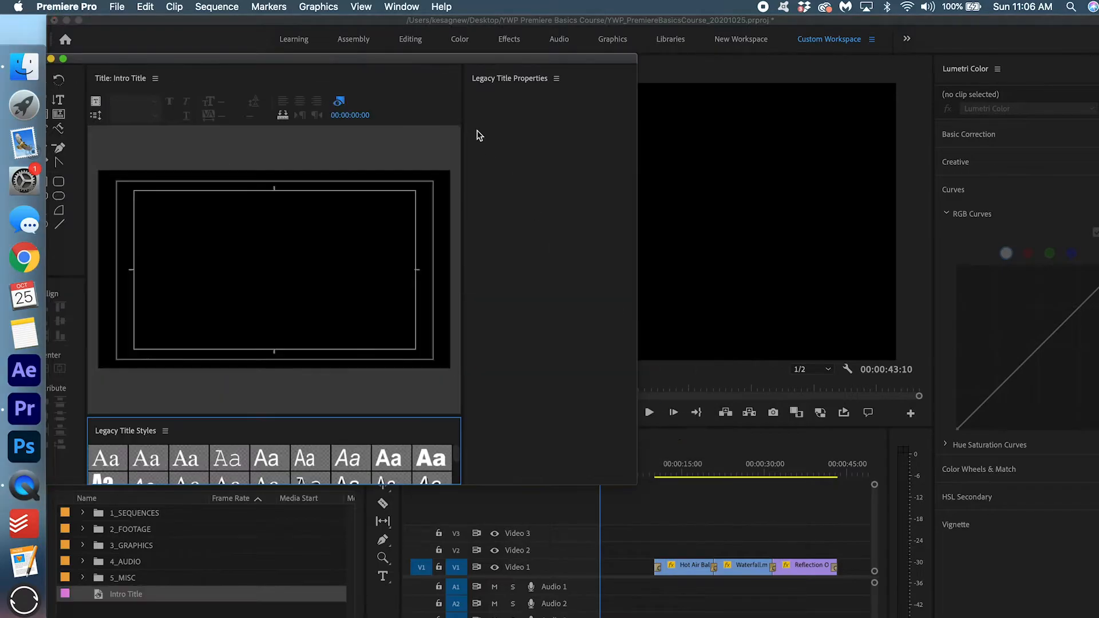
drag(563, 62, 512, 49)
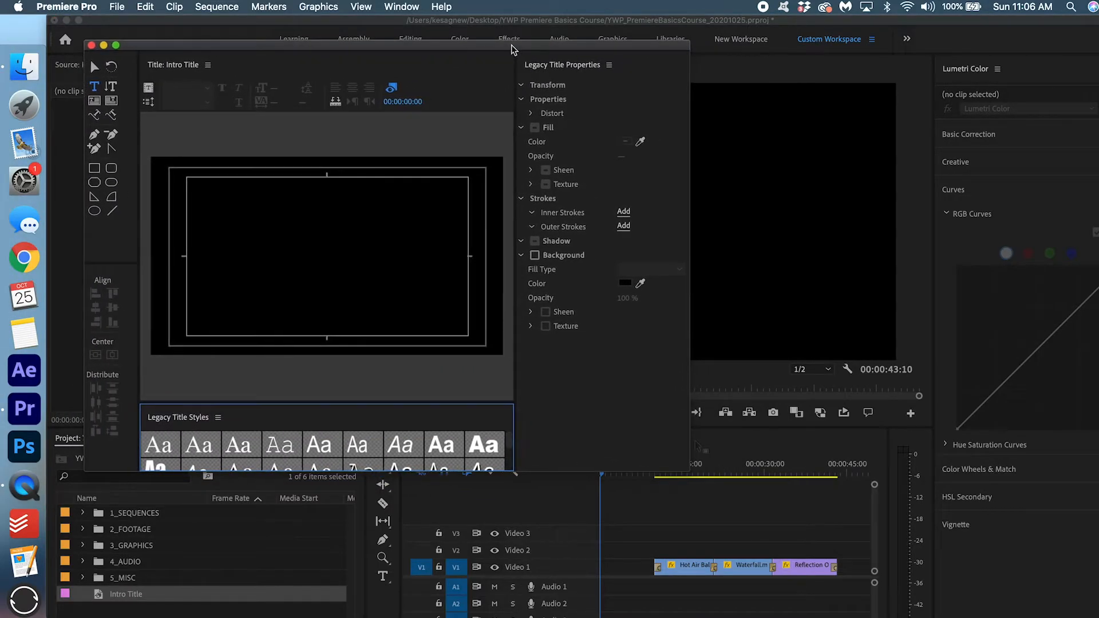
drag(785, 472, 1079, 611)
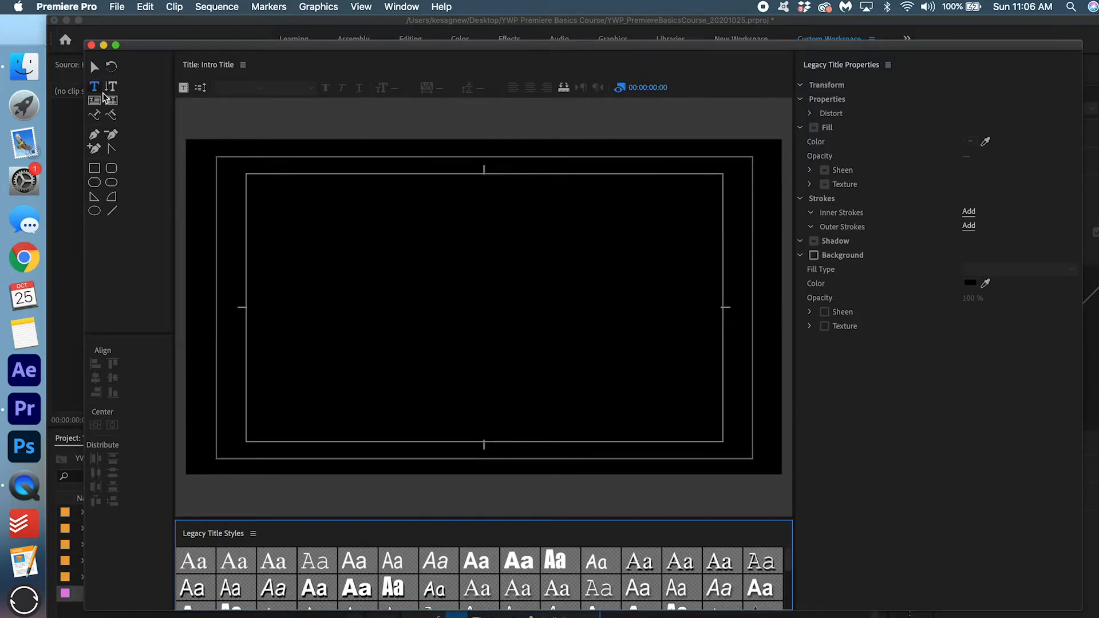
Type 'Adventure' in a new text box, select the word, and bring up the font list.
click(473, 298)
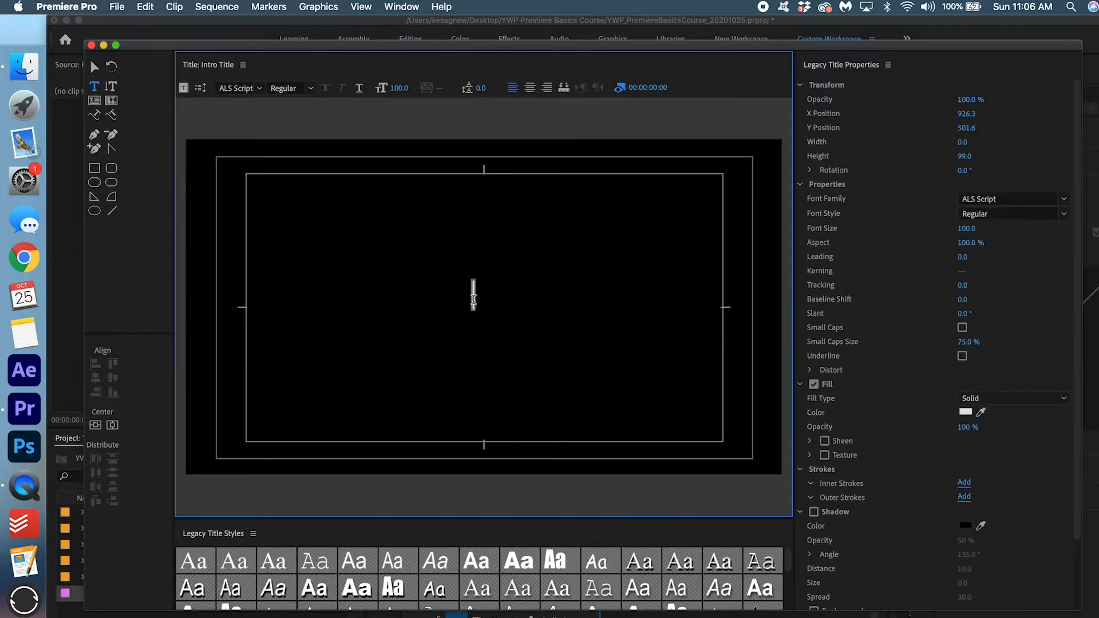
text(Adventure)
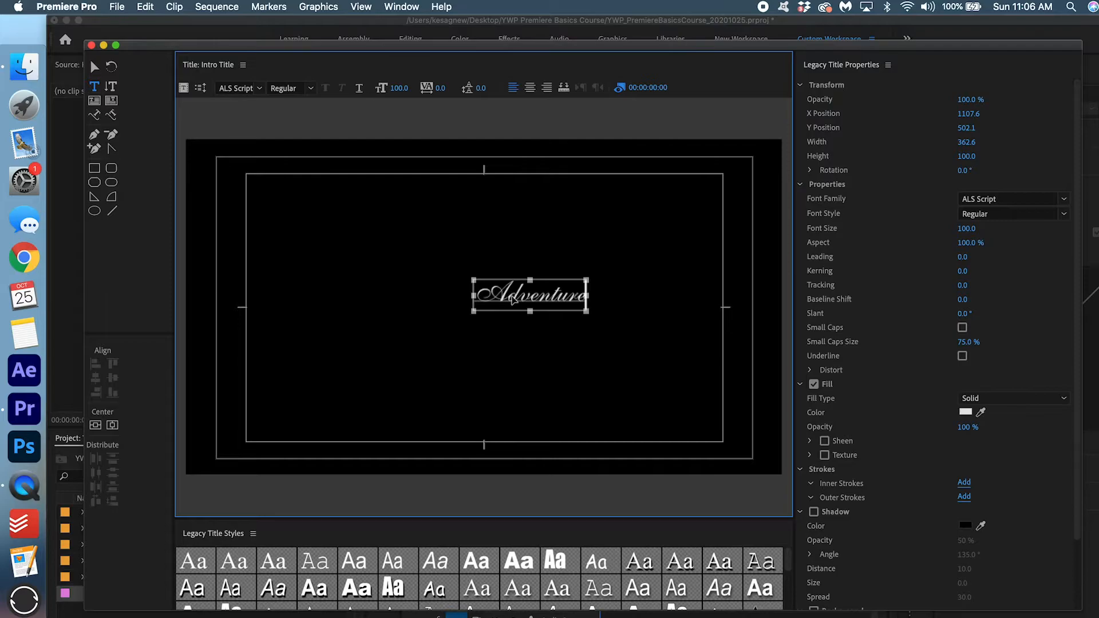
drag(484, 292, 597, 292)
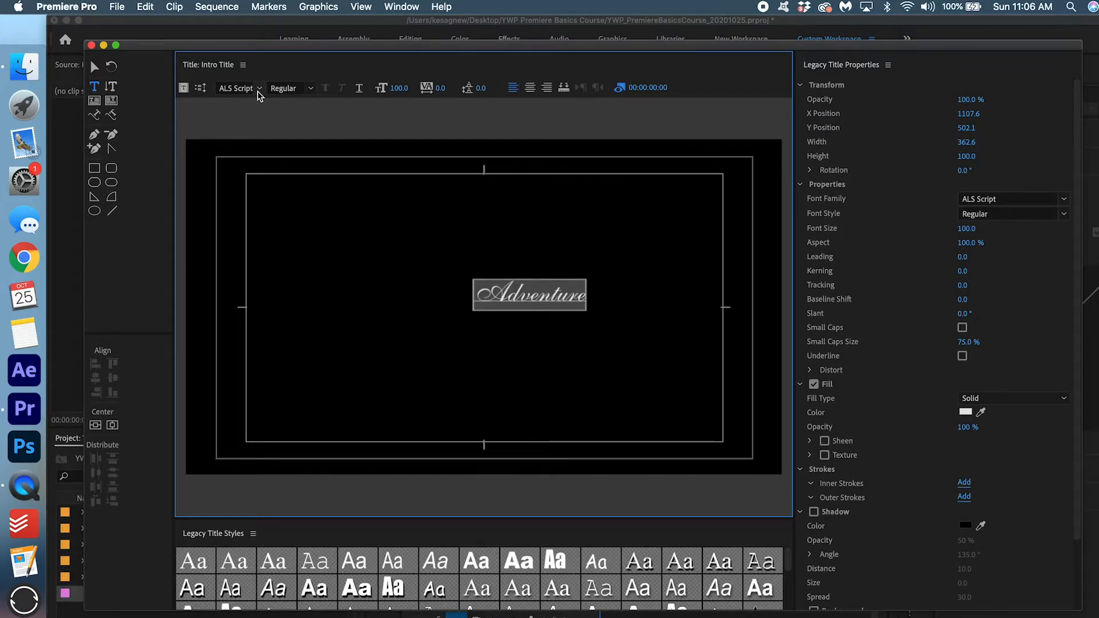
click(258, 90)
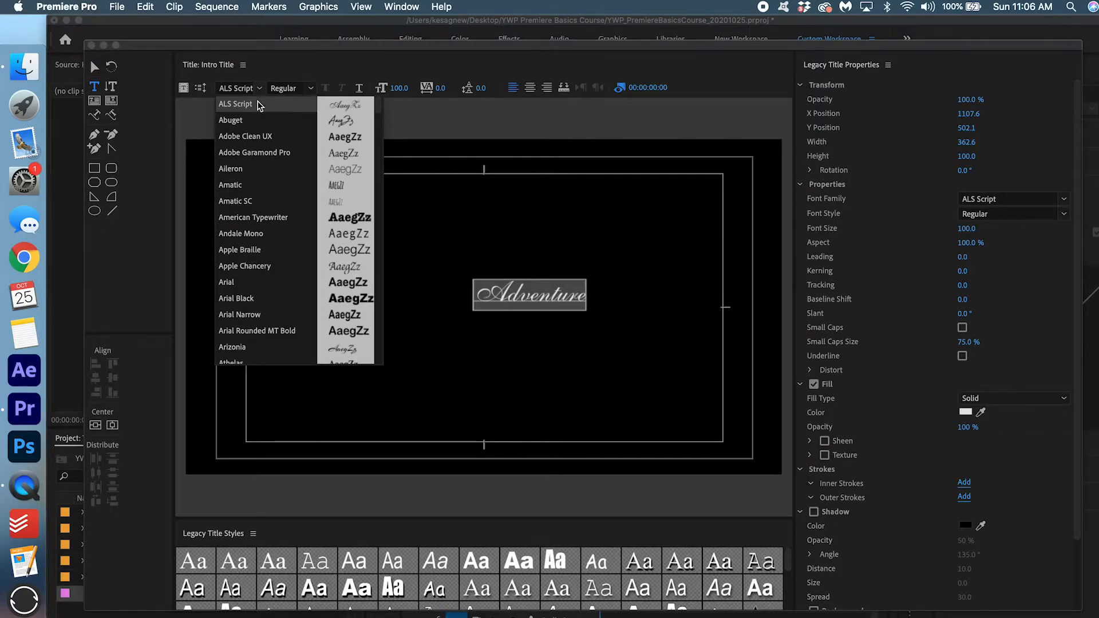
Set 'Adventure' in Arial Black at size 181, centre it horizontally, and reselect the word.
click(297, 298)
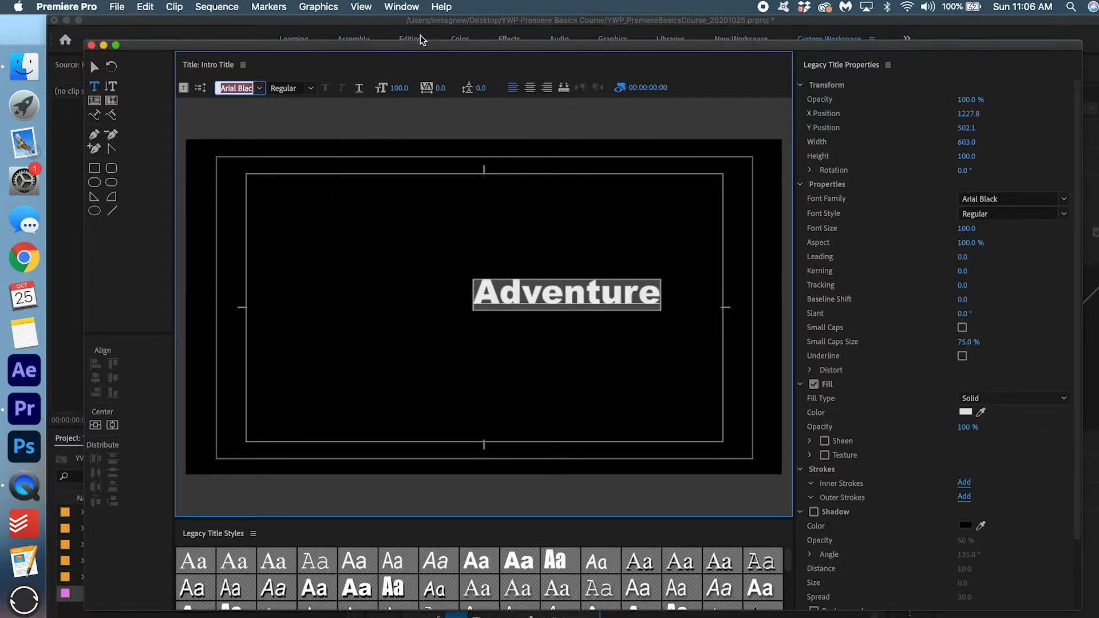
drag(399, 87, 446, 87)
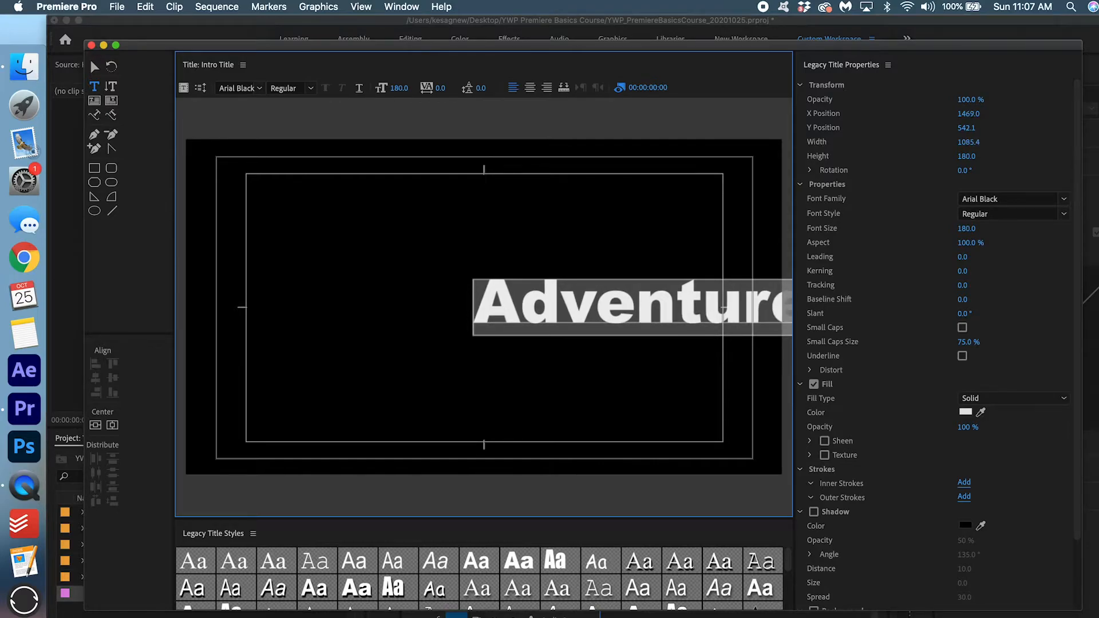
drag(446, 87, 447, 88)
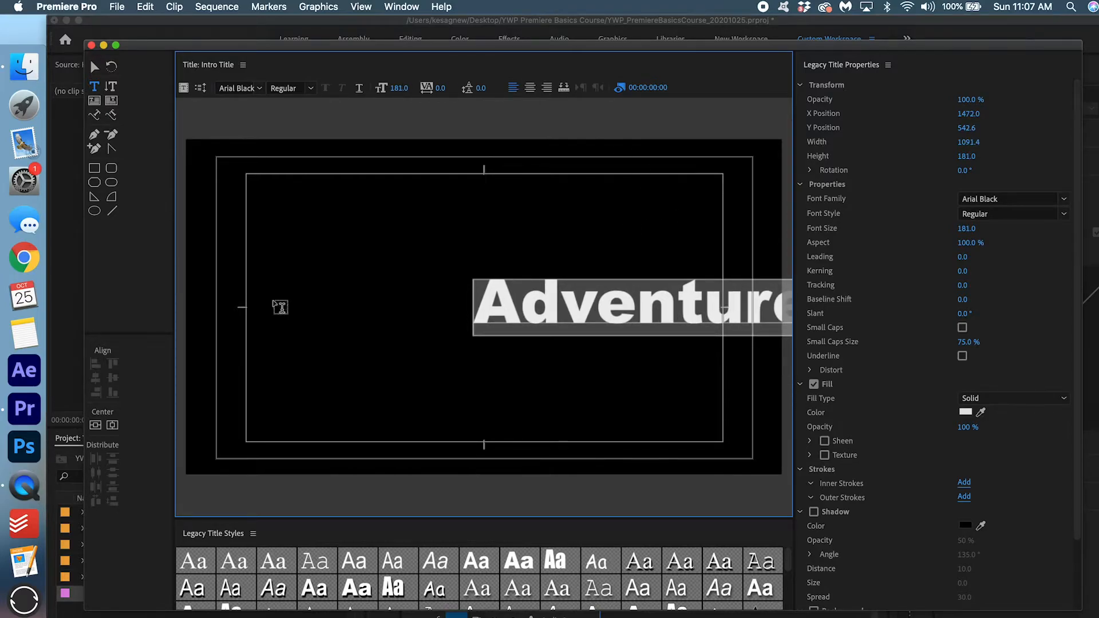
click(112, 426)
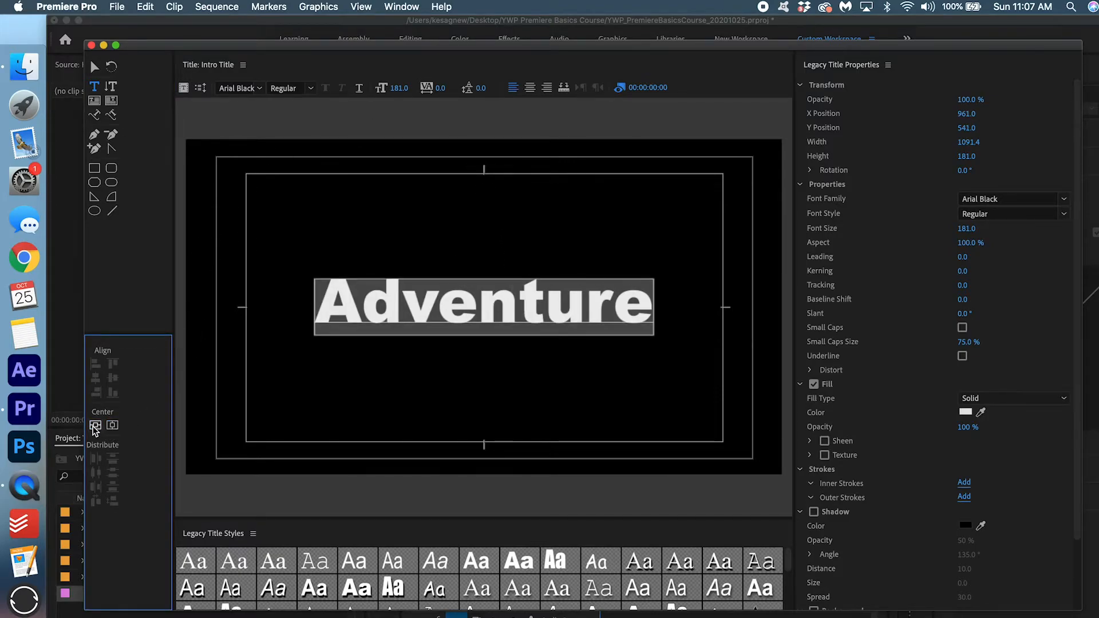
click(475, 295)
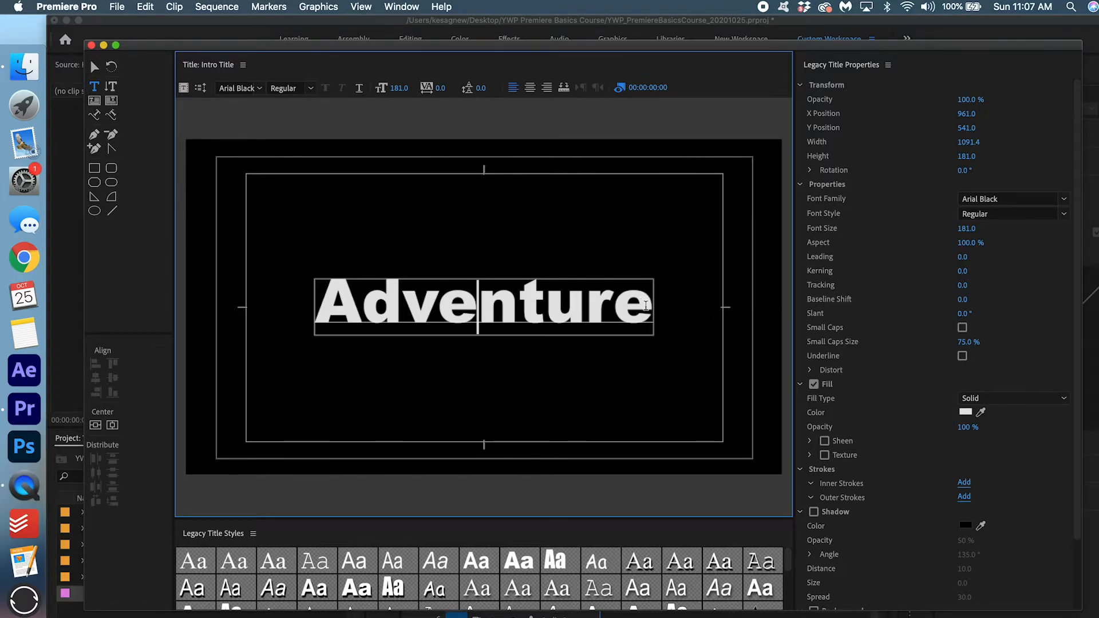
drag(646, 305, 287, 276)
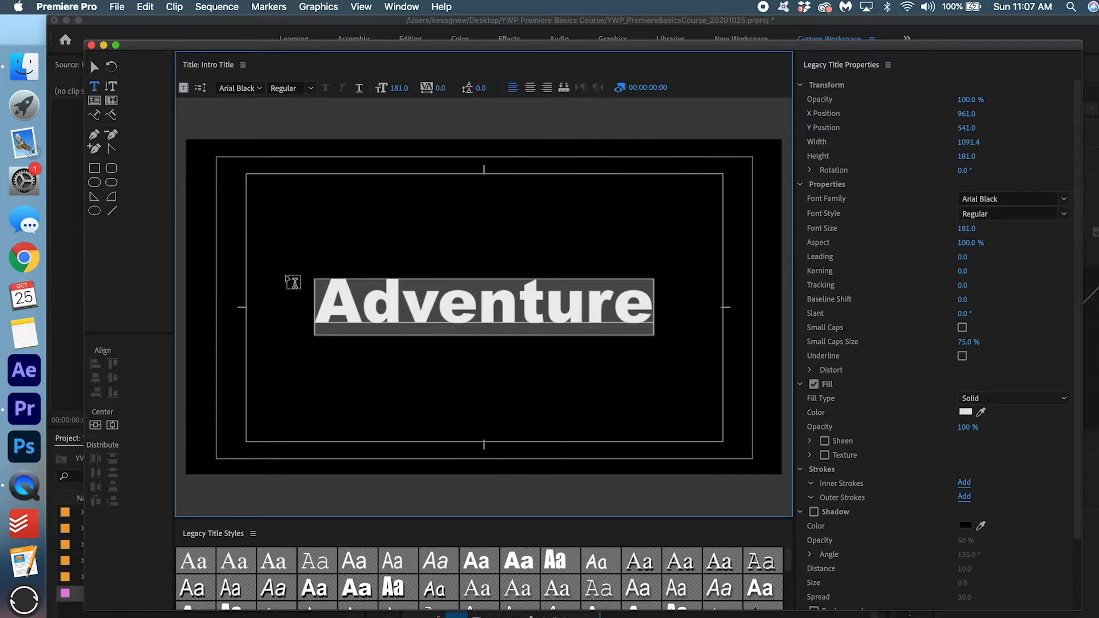
Change the Adventure fill colour from light grey E5E5E5 to pure white FFFFFF.
click(964, 412)
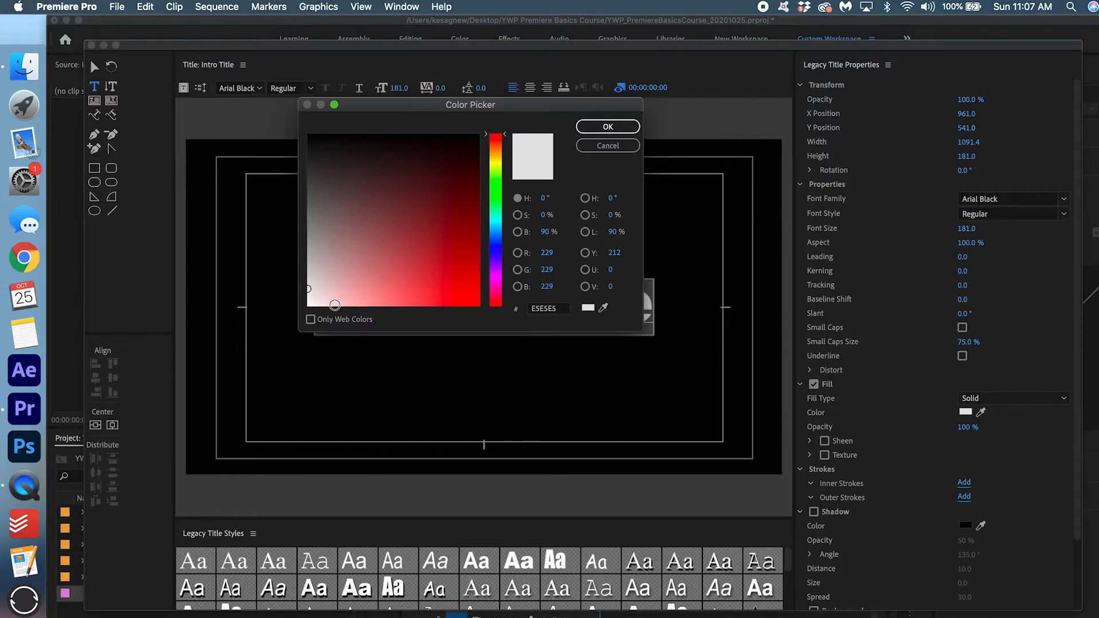
click(307, 289)
drag(307, 288, 287, 330)
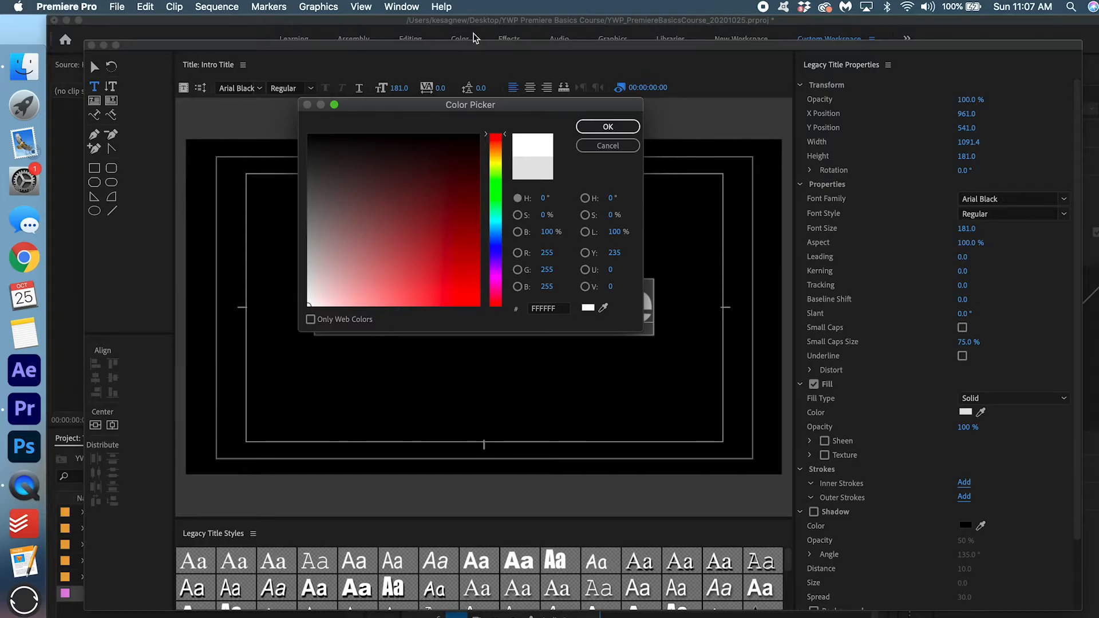
click(619, 126)
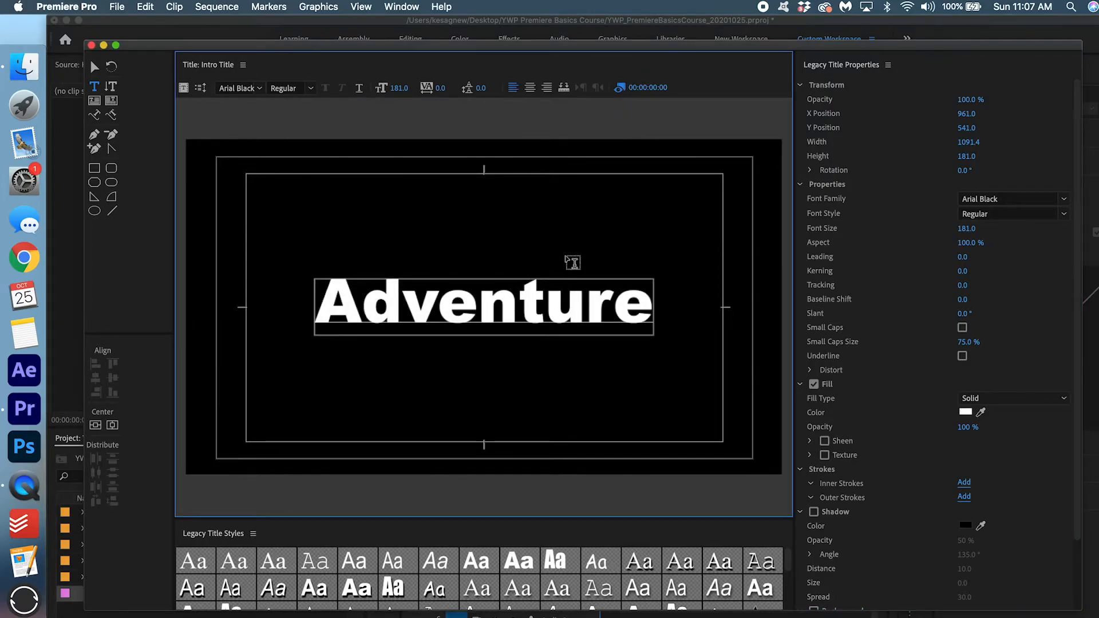
Close the title editor and move Intro Title into the 3_GRAPHICS folder.
click(91, 46)
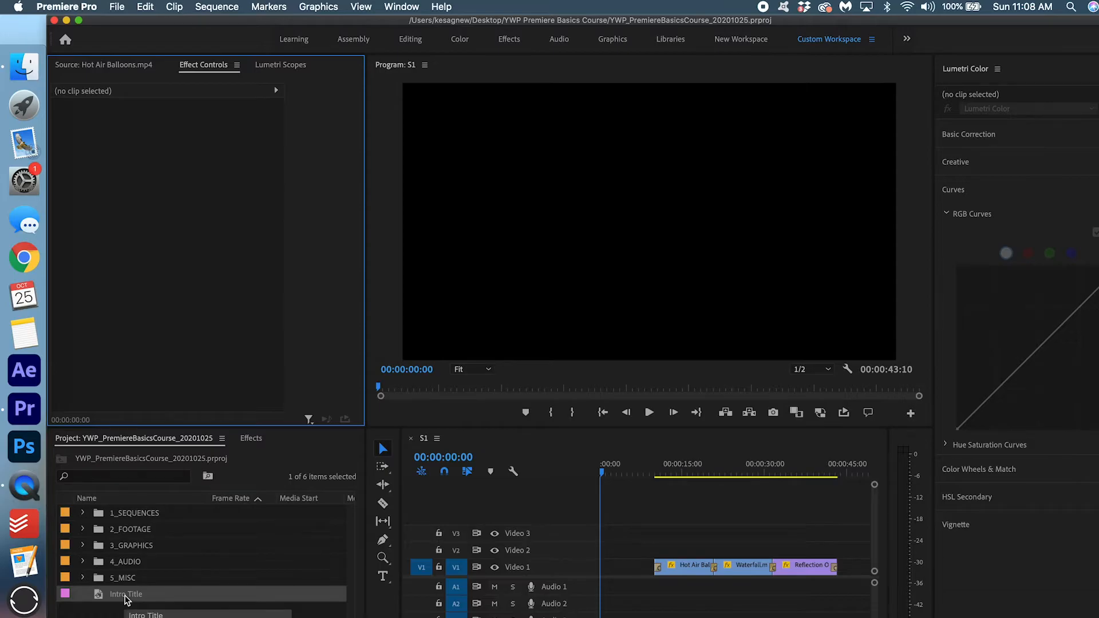
click(135, 597)
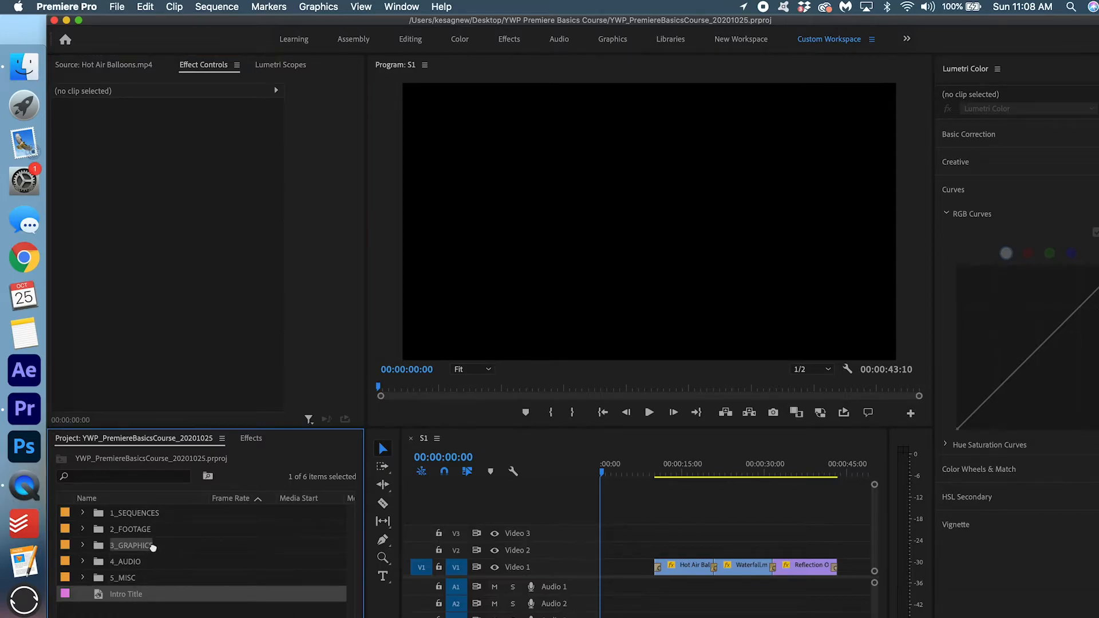
drag(153, 548, 154, 549)
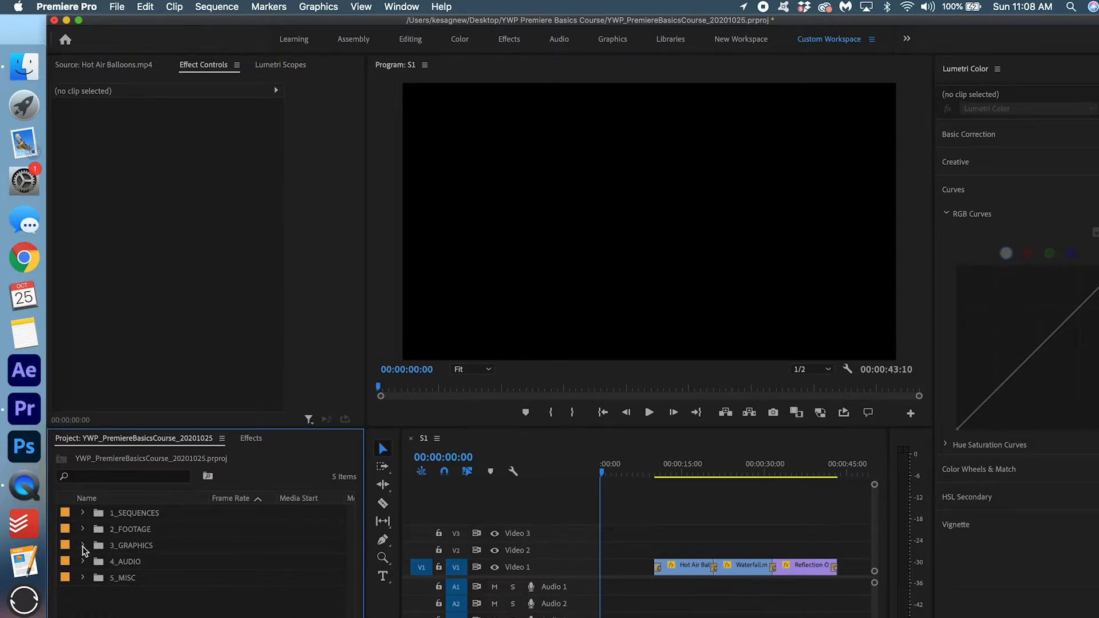
click(82, 546)
Place Intro Title at the start of Video 1 and trim its end shorter.
drag(136, 561, 572, 565)
key(equal)
key(equal)
drag(627, 471, 584, 481)
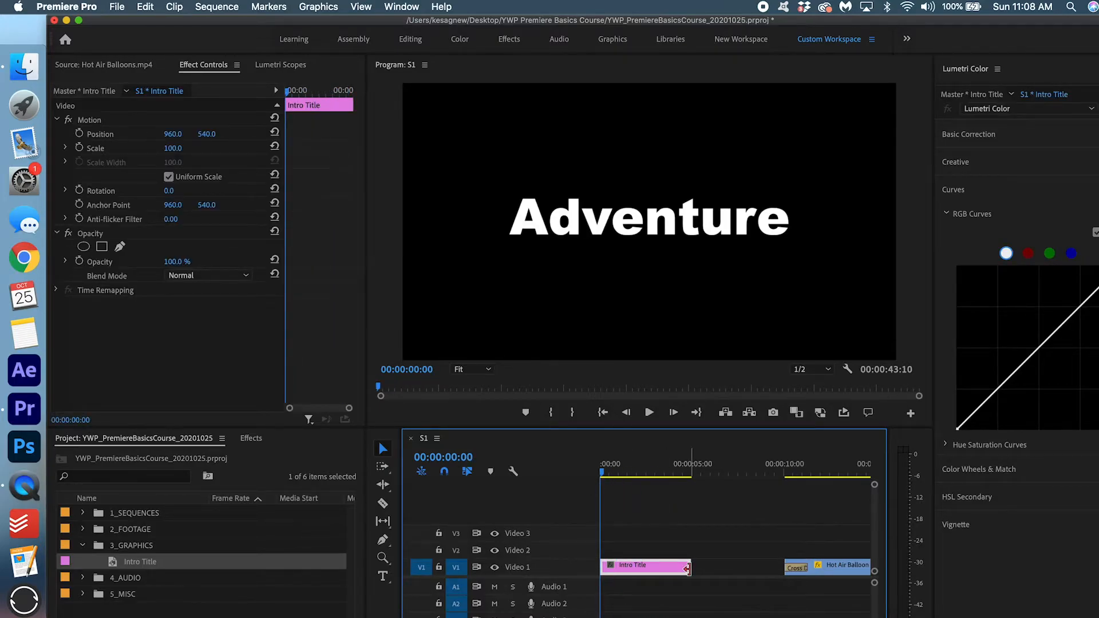
drag(685, 568, 659, 571)
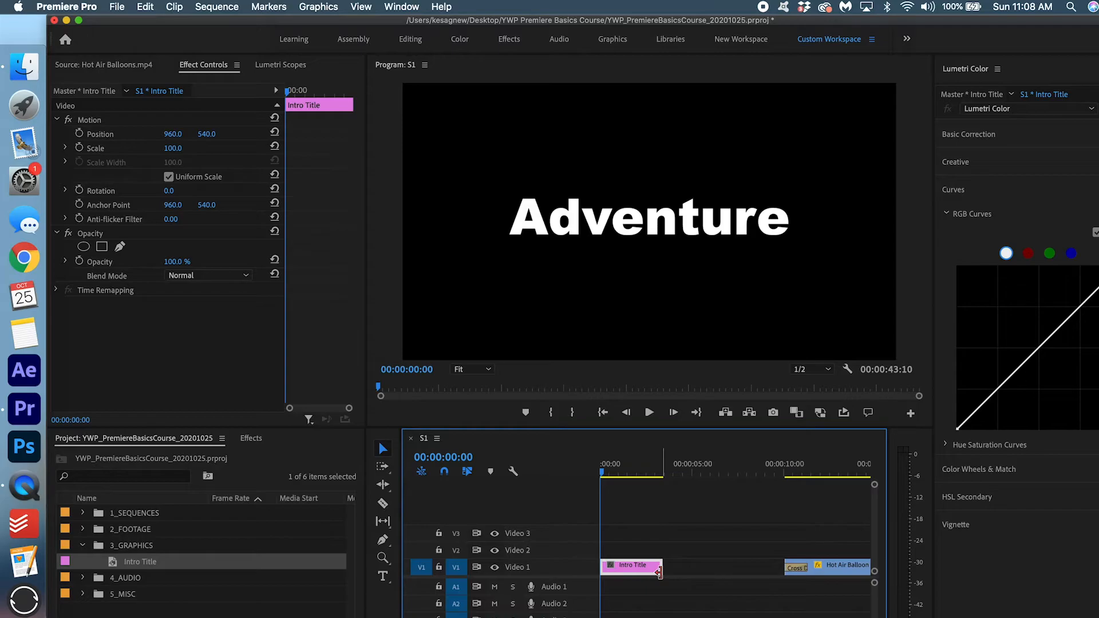
key(equal)
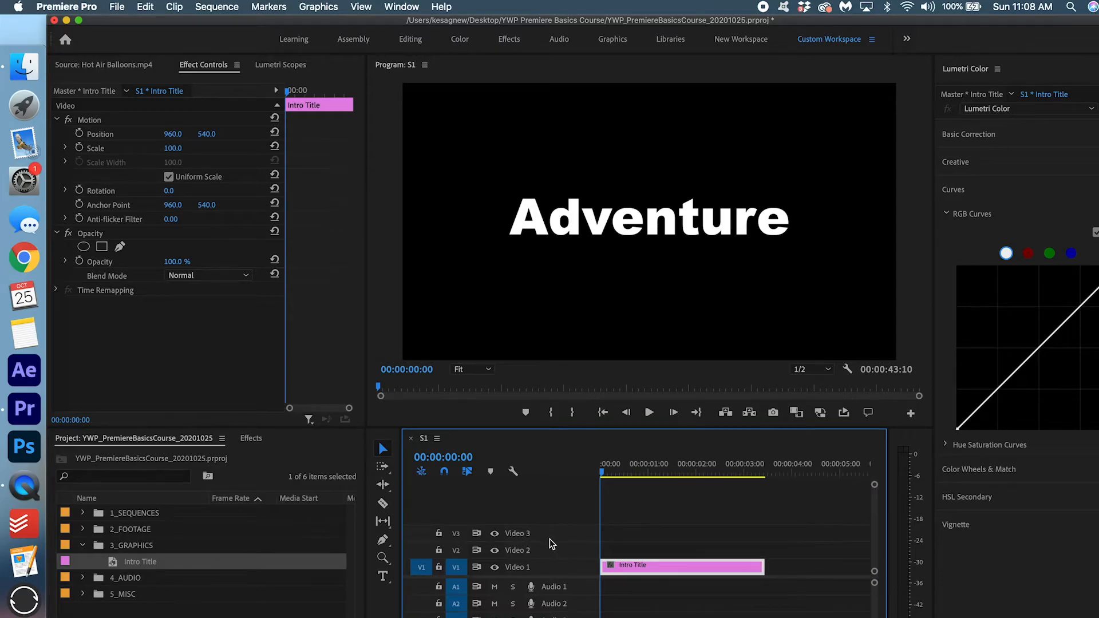
key(minus)
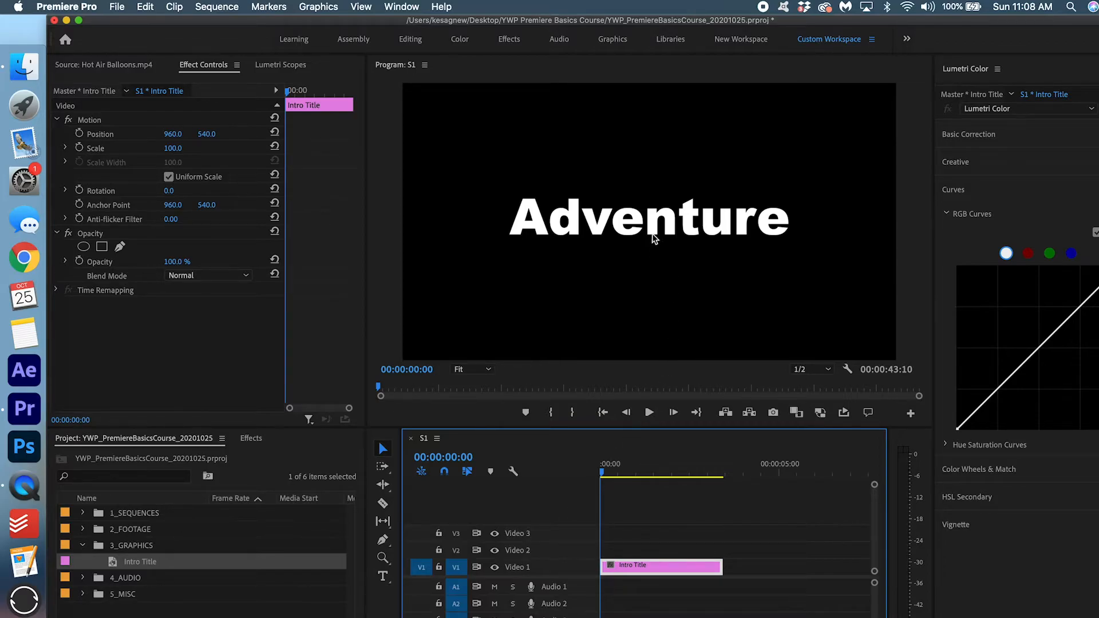
Keyframe the title's Scale at 90 at the clip start and 100 at 1:14.
click(173, 148)
text(90)
key(Return)
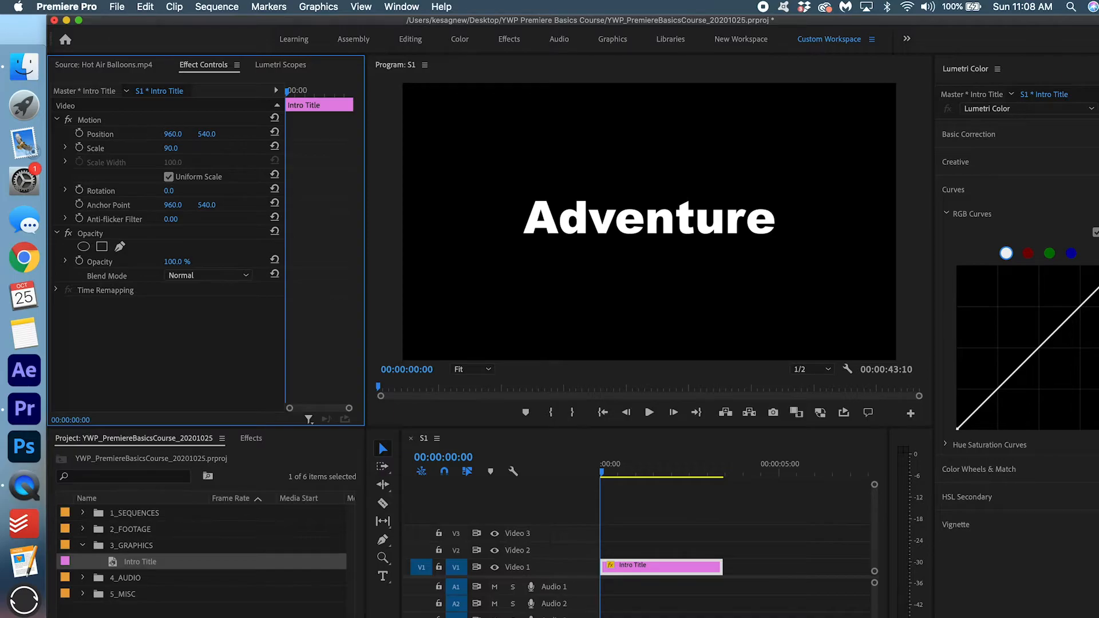
click(80, 147)
click(316, 91)
click(246, 147)
click(182, 146)
text(100)
key(Return)
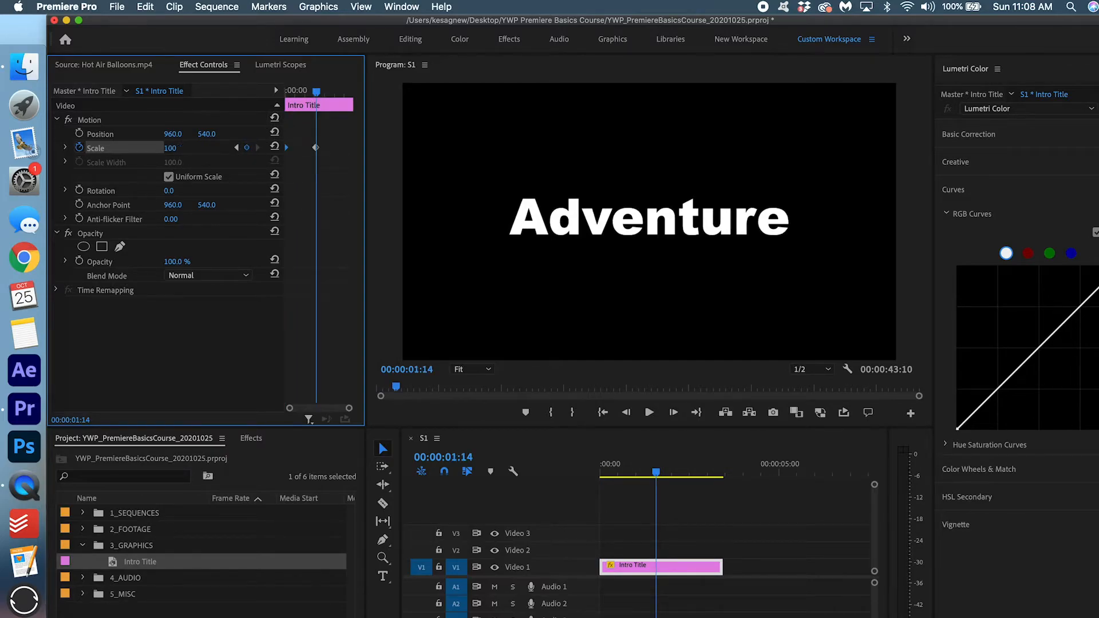
Change the second Scale keyframe to 95, move it to the clip end, and replay.
drag(317, 93, 279, 94)
key(space)
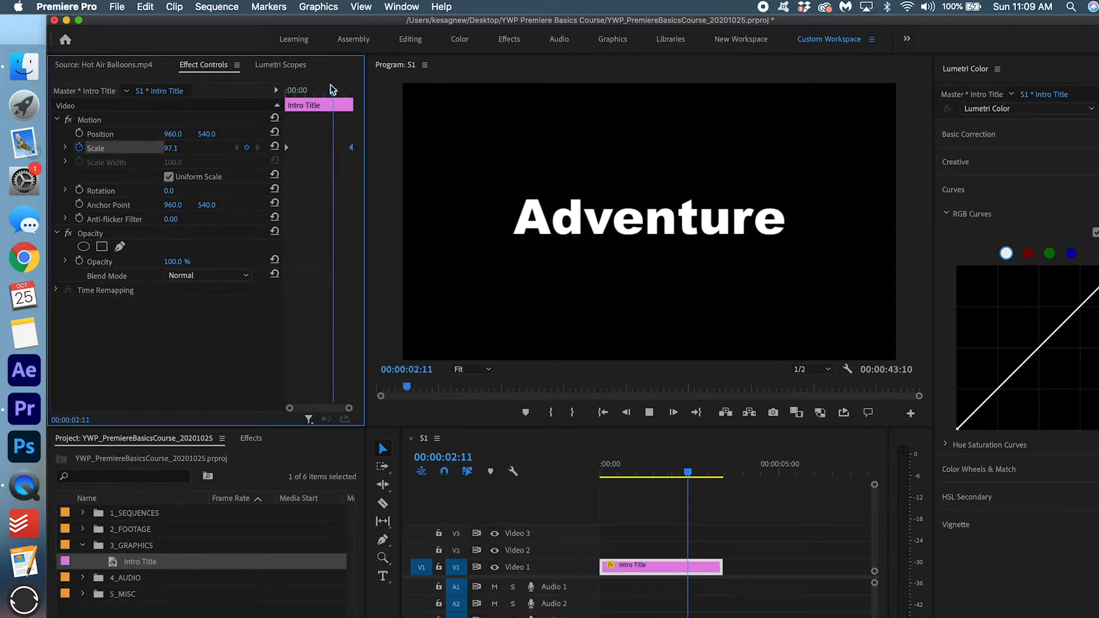
click(182, 147)
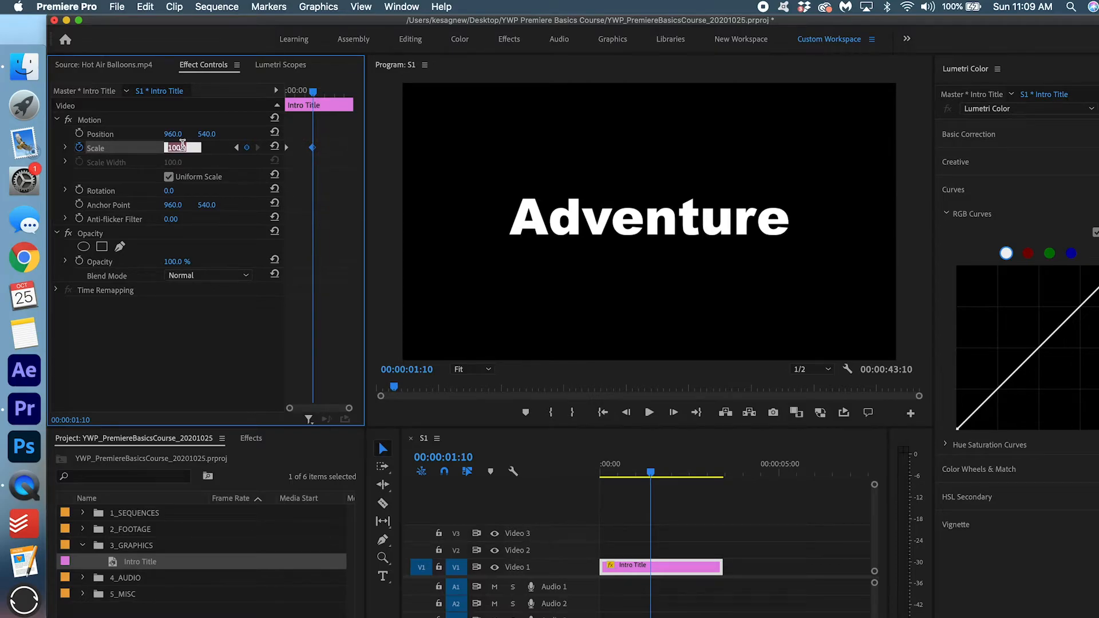
text(95)
key(Return)
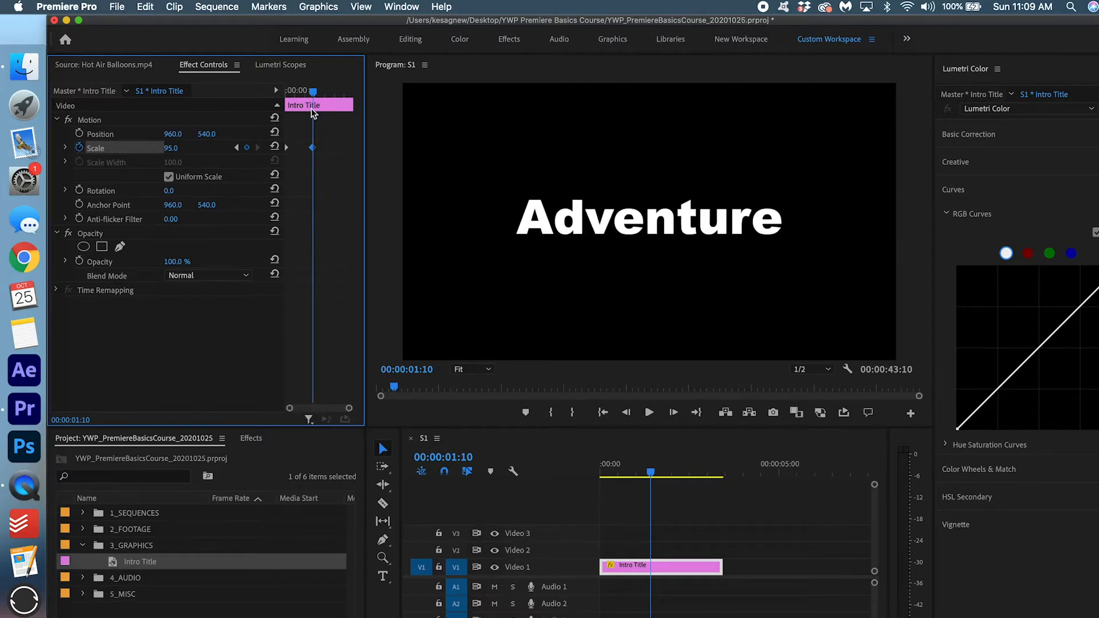
drag(314, 150, 505, 155)
drag(295, 97, 285, 94)
key(space)
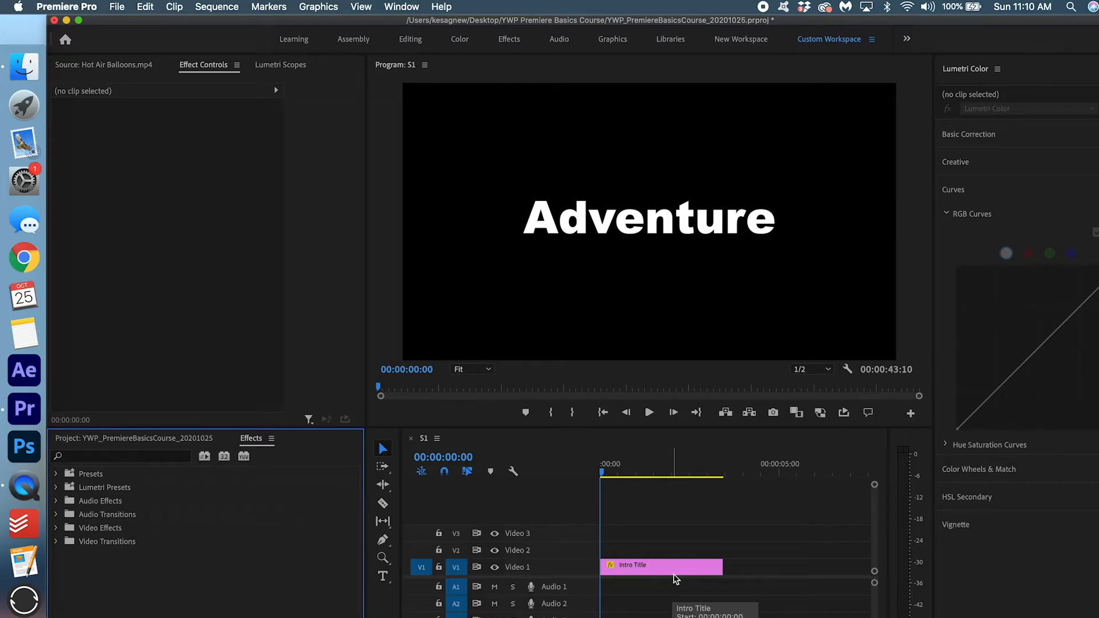
Search 'cross' and add Cross Dissolves to the start and end of Intro Title.
click(56, 541)
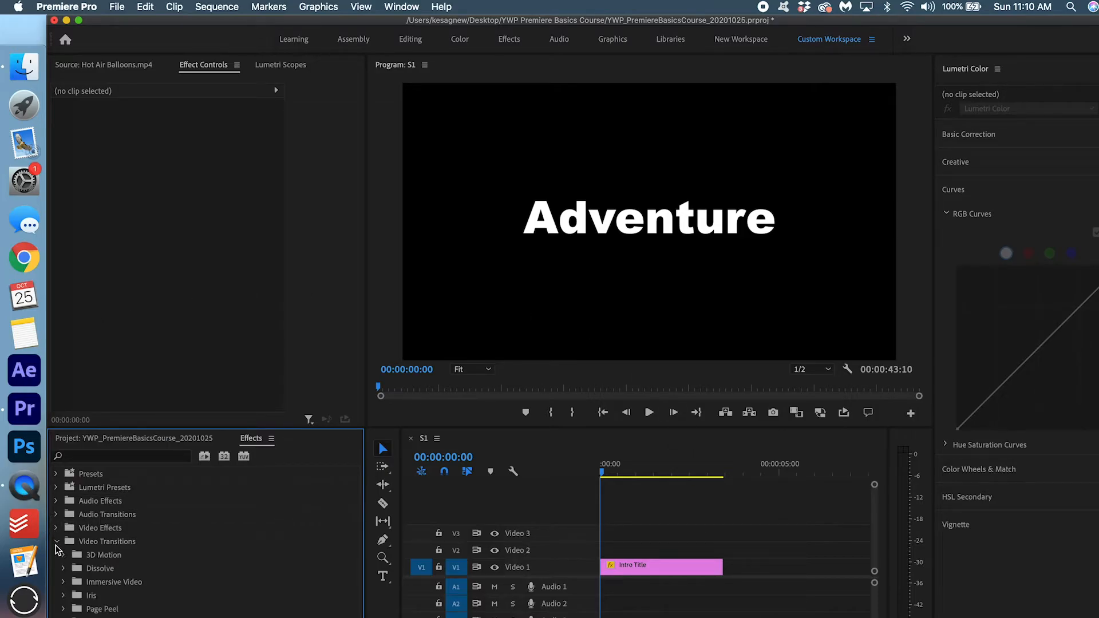
click(55, 542)
click(89, 461)
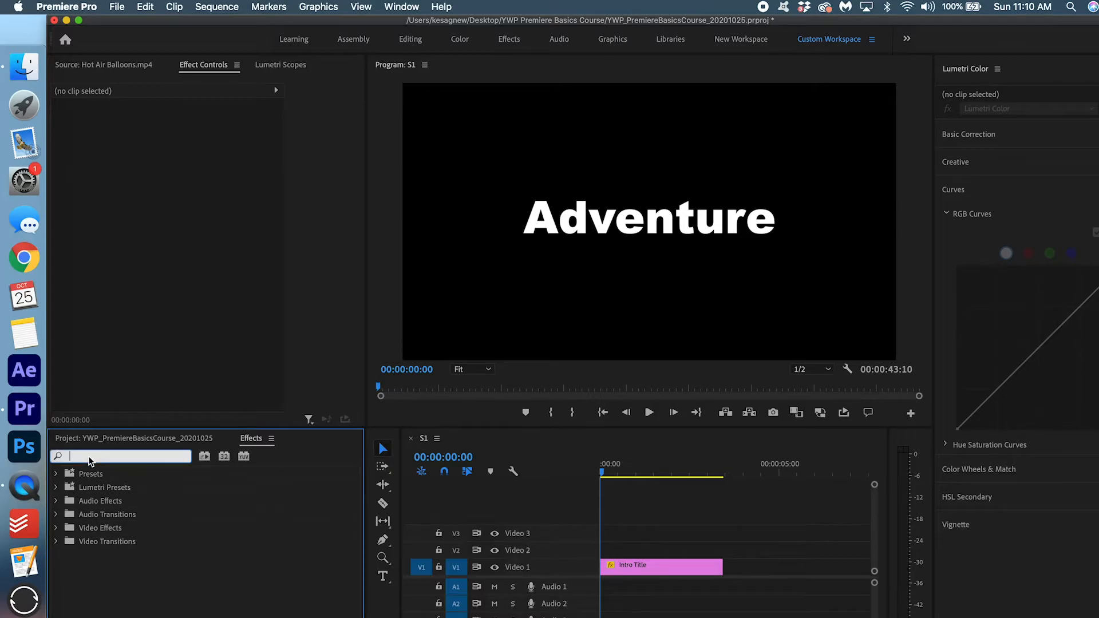
text(cross)
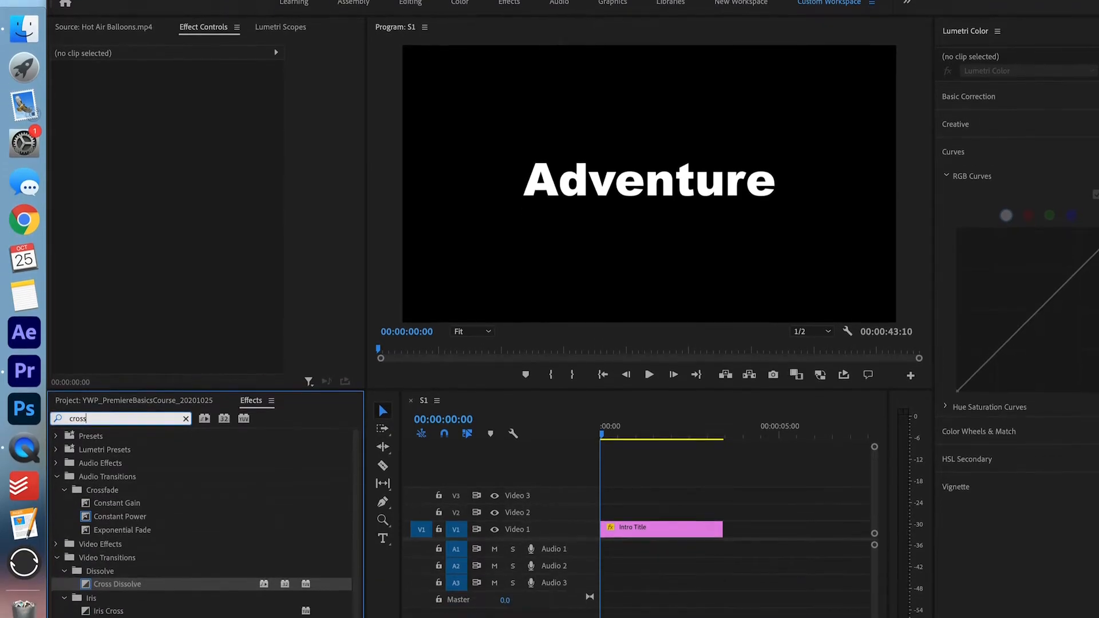
drag(114, 545, 615, 491)
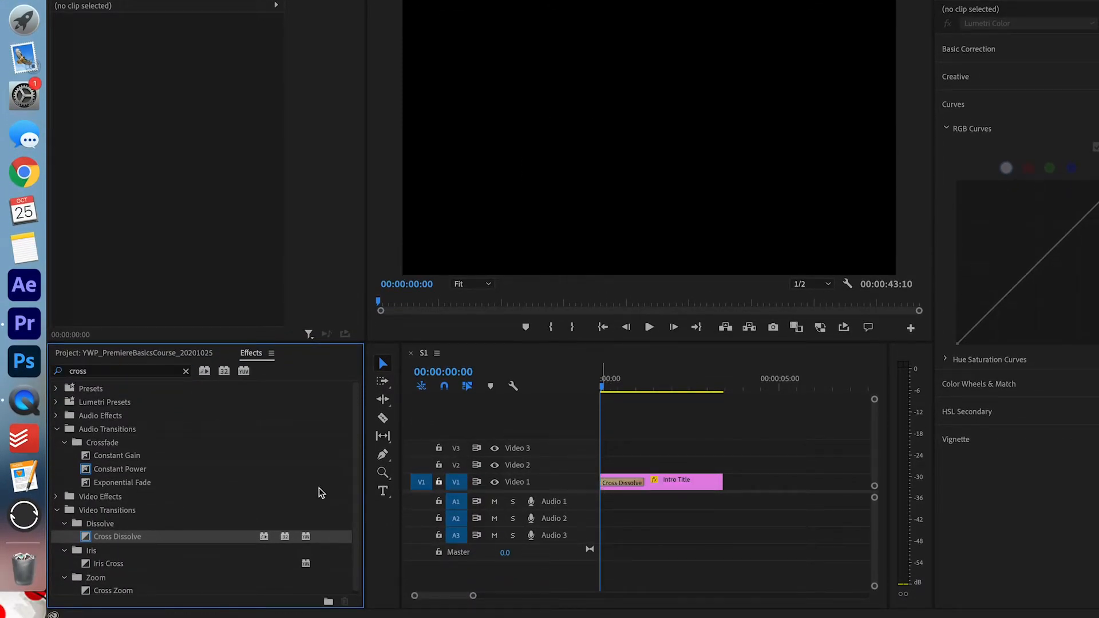
drag(120, 537, 718, 486)
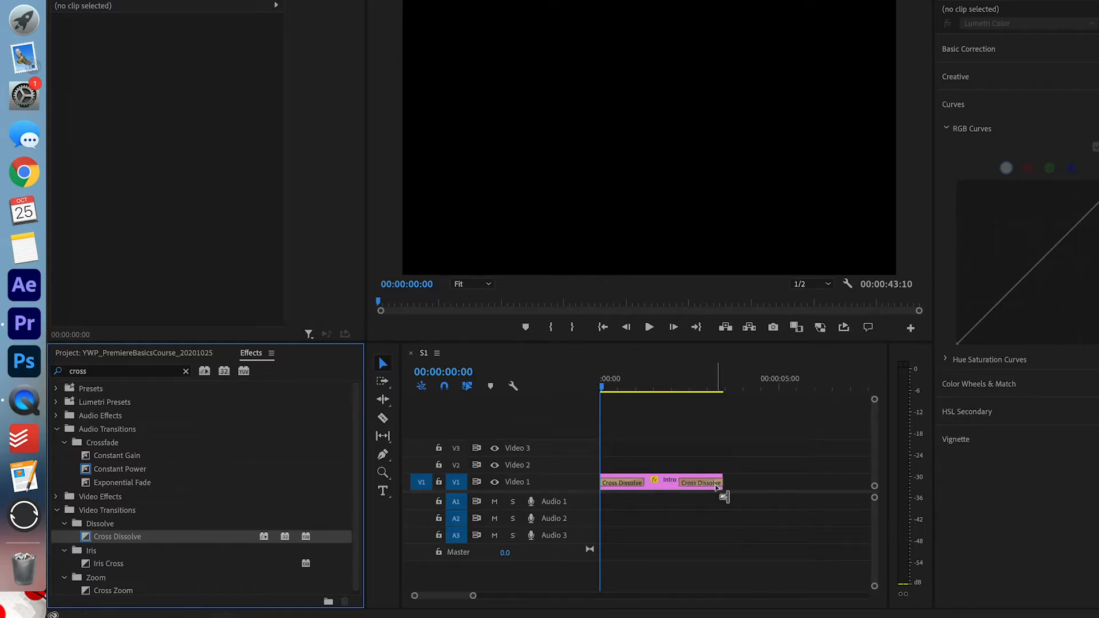
Play back the Intro Title with its fade-in and fade-out.
key(minus)
key(minus)
scroll(718, 488, down, 3)
scroll(549, 537, up, 6)
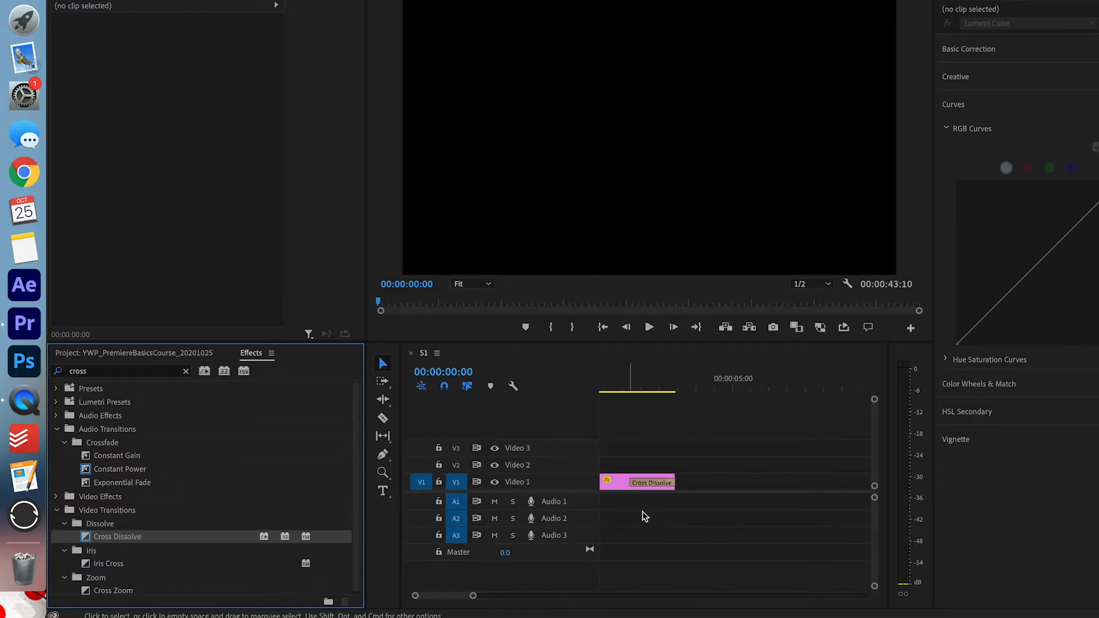
scroll(652, 516, left, 3)
key(space)
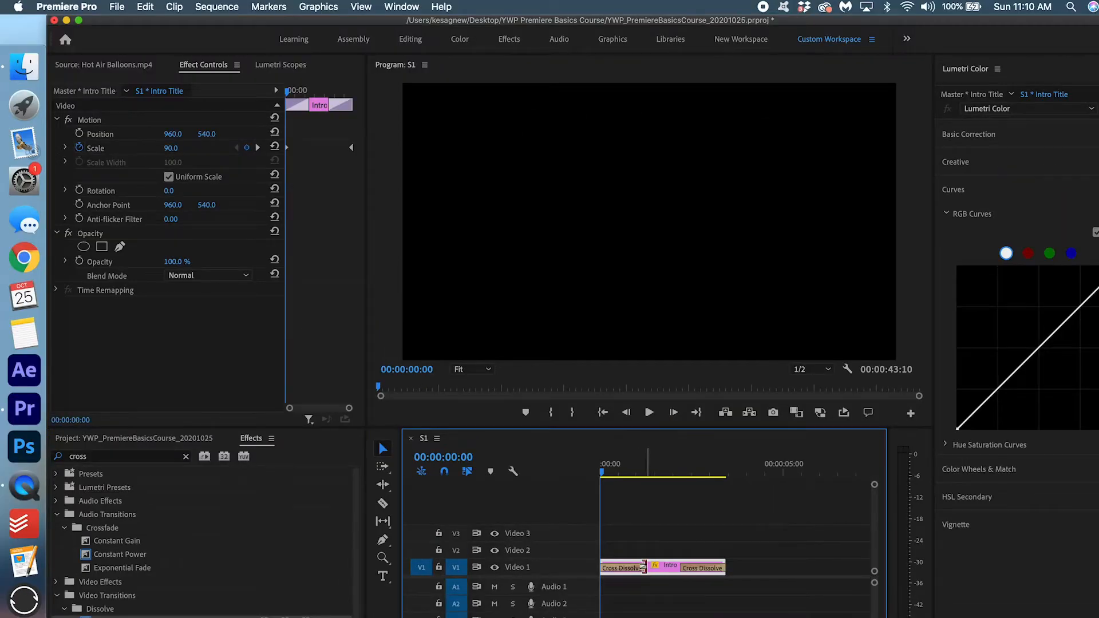
Shorten the opening dissolve to 13 frames and the closing one to 00:00:00:09, then review.
click(640, 567)
drag(610, 573, 614, 574)
drag(686, 568, 720, 567)
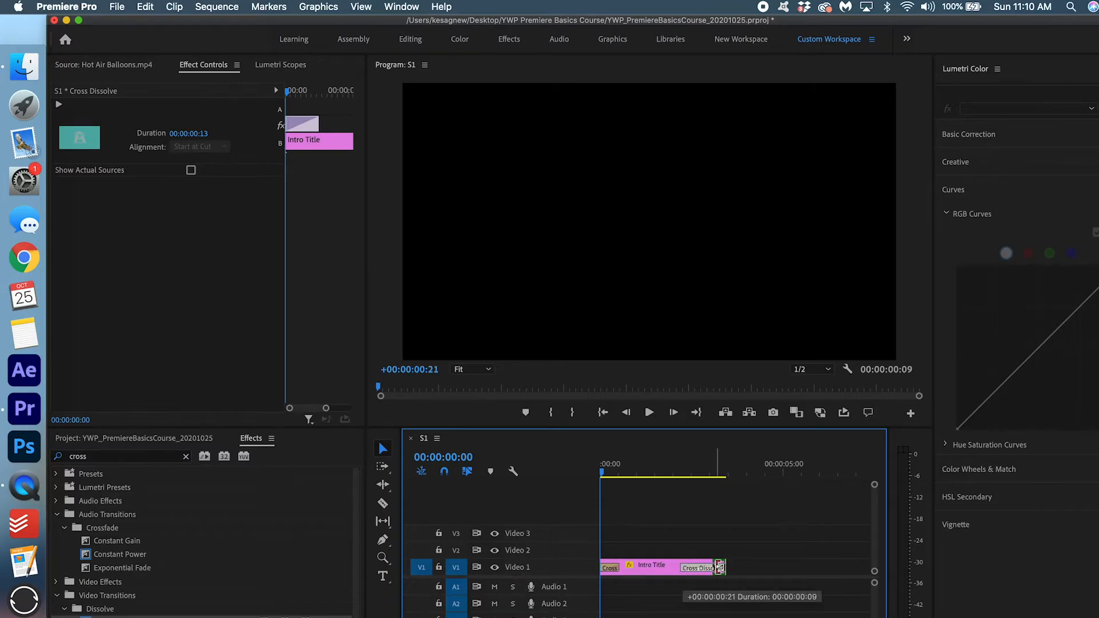
key(space)
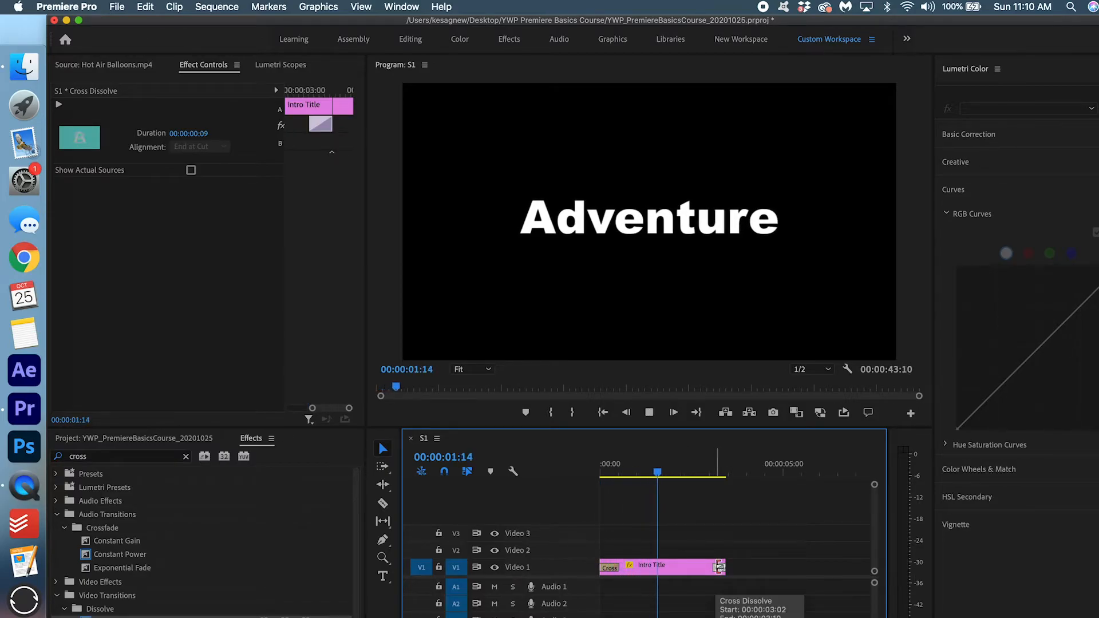
key(space)
key(minus)
key(minus)
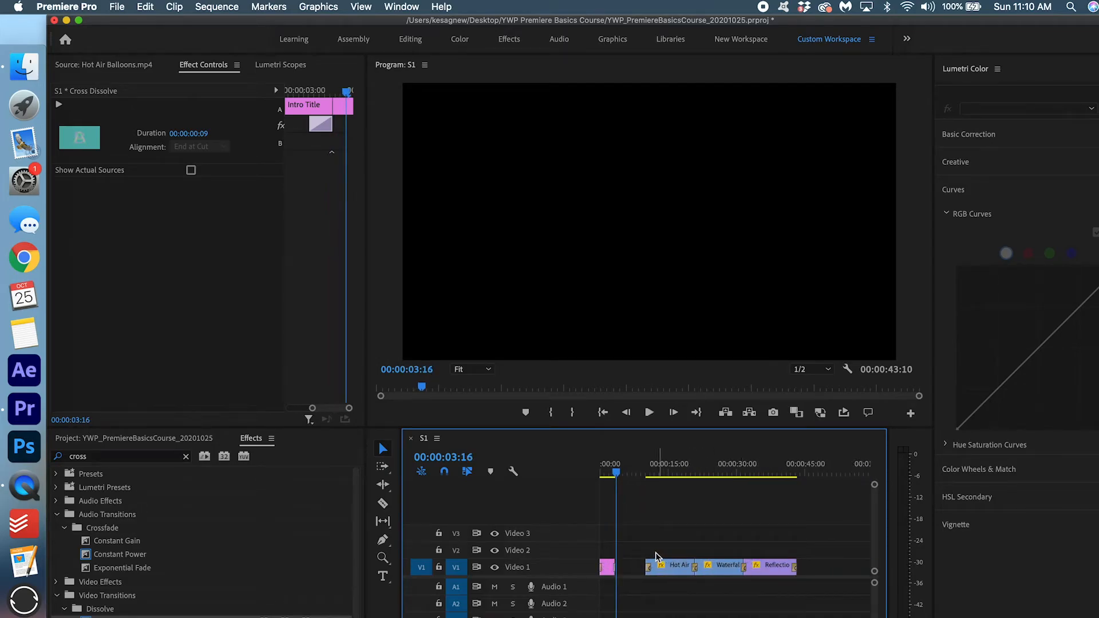
With Track Select Forward, slide the balloon, waterfall and reflection clips up against Intro Title.
key(a)
drag(664, 571, 642, 575)
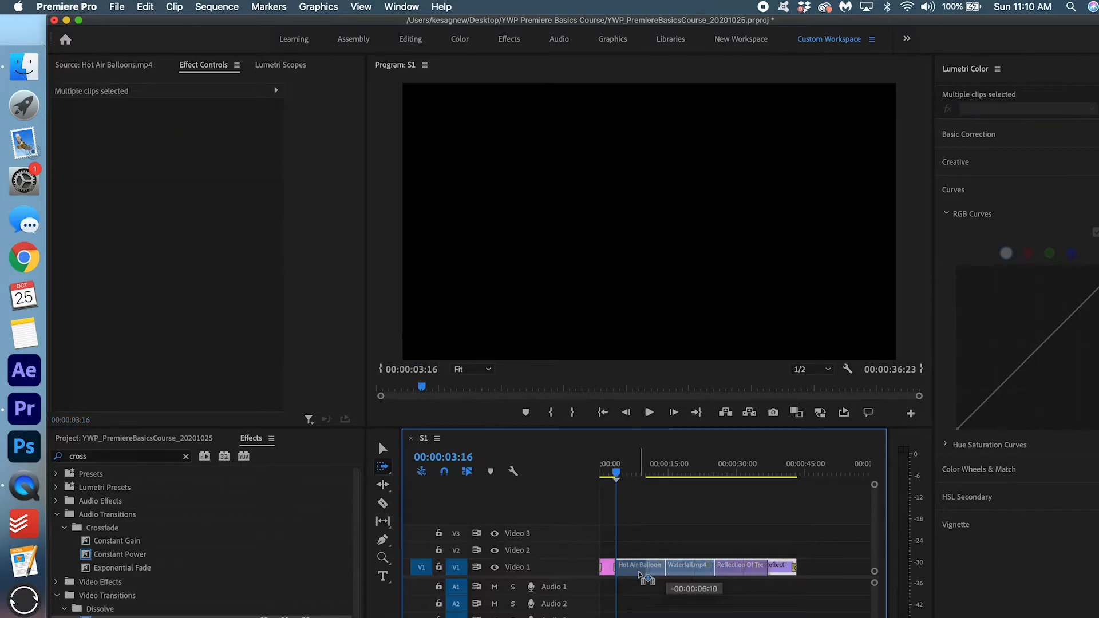
key(equal)
key(equal)
key(equal)
key(equal)
click(659, 465)
key(space)
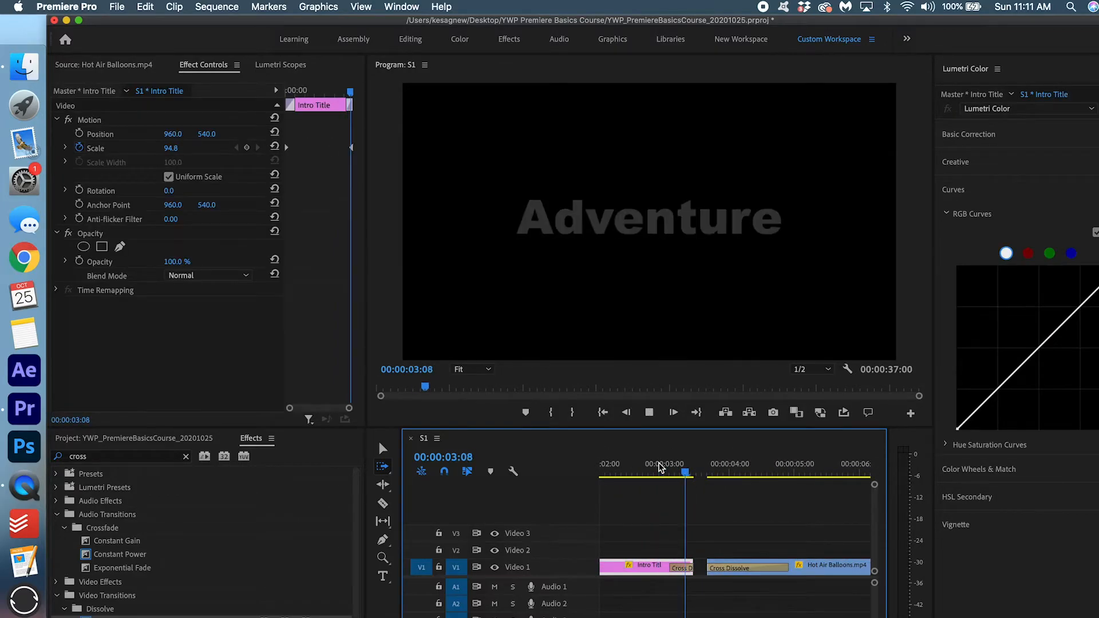
key(minus)
key(minus)
key(minus)
key(minus)
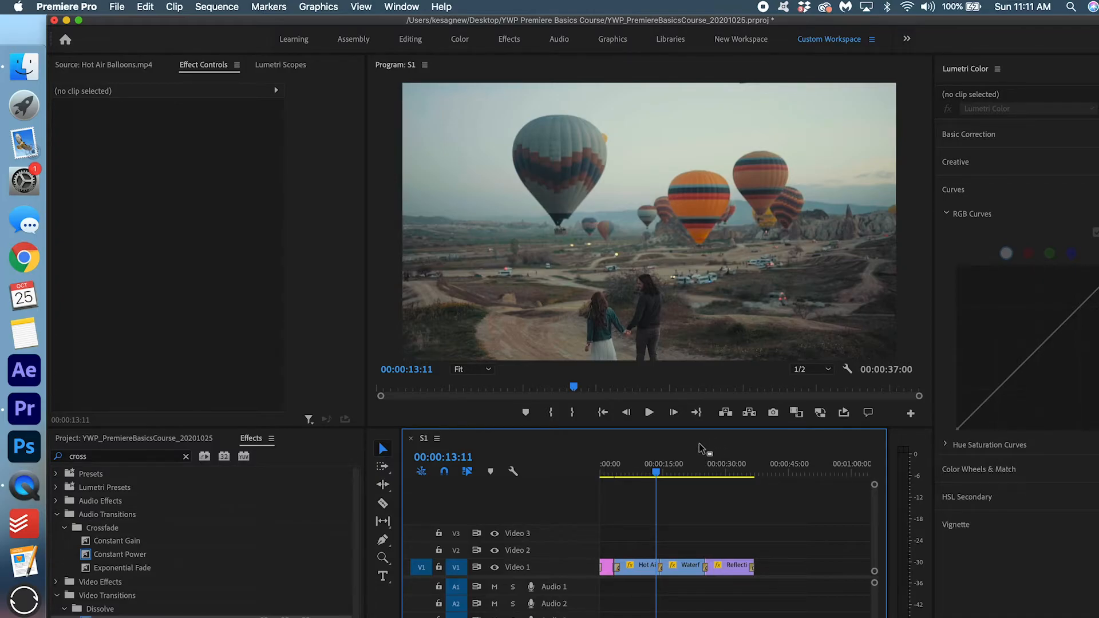
Mark an In point at 00:00:00:00 and an Out point at the sequence end, 00:00:37:00.
drag(667, 463, 729, 420)
key(Left)
key(Left)
key(Left)
key(Left)
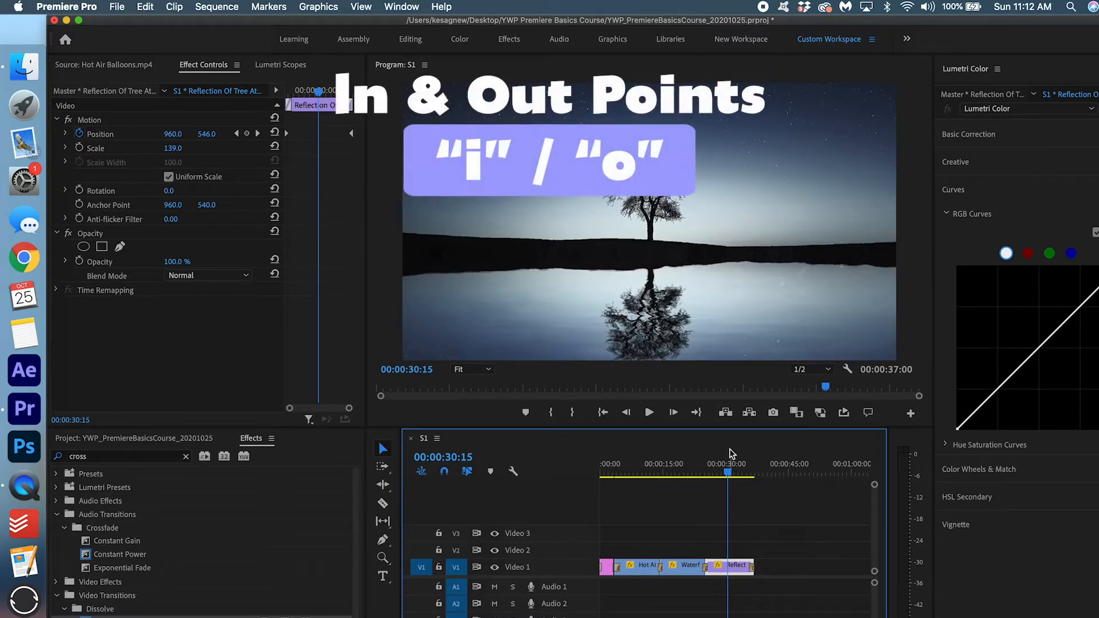
drag(730, 465, 581, 454)
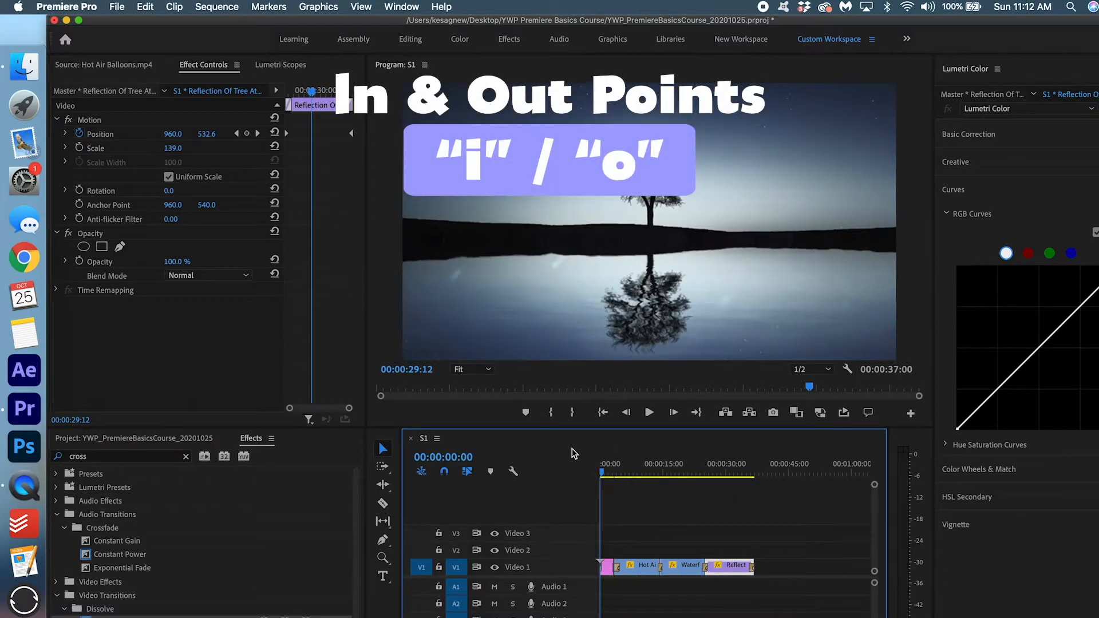
key(i)
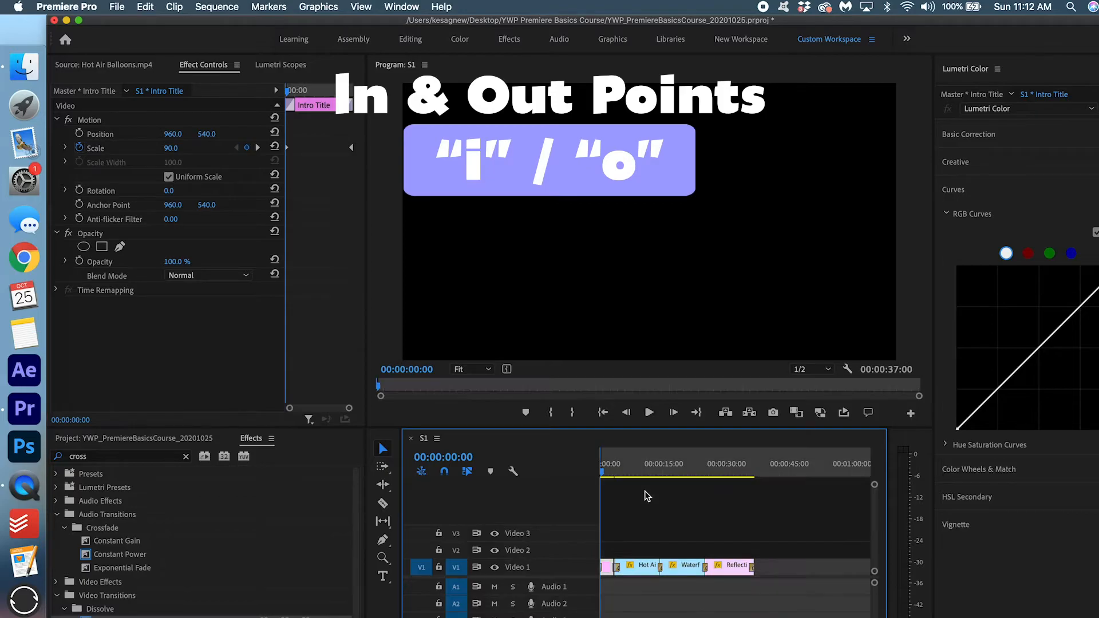
drag(638, 470, 760, 476)
key(o)
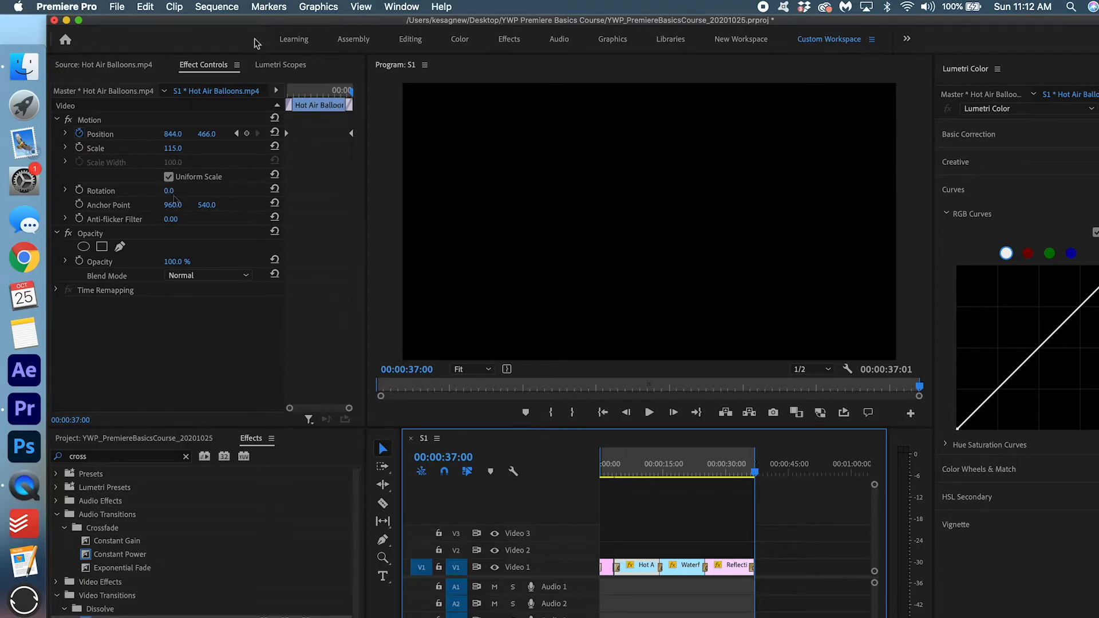
click(226, 8)
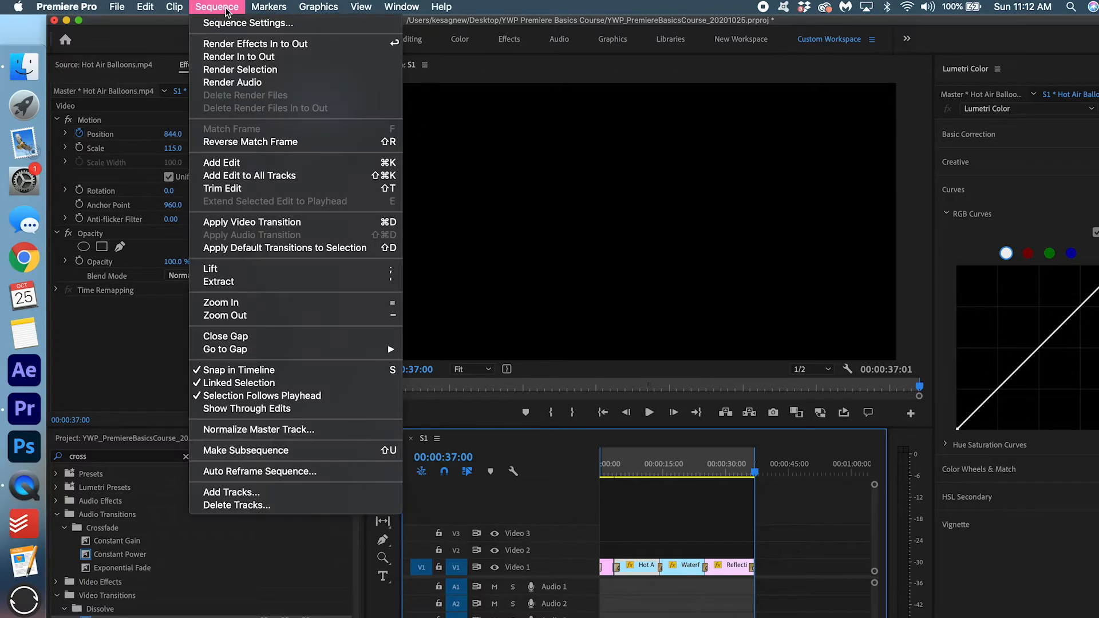
Render previews for the In-to-Out range and stop the playback.
click(246, 57)
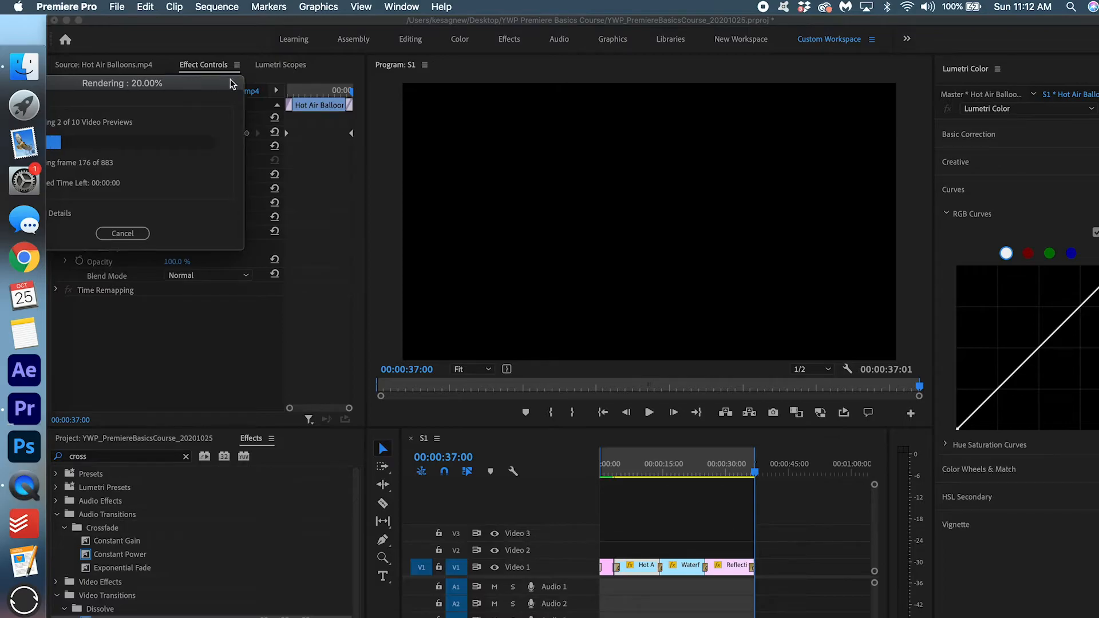
drag(230, 79, 701, 214)
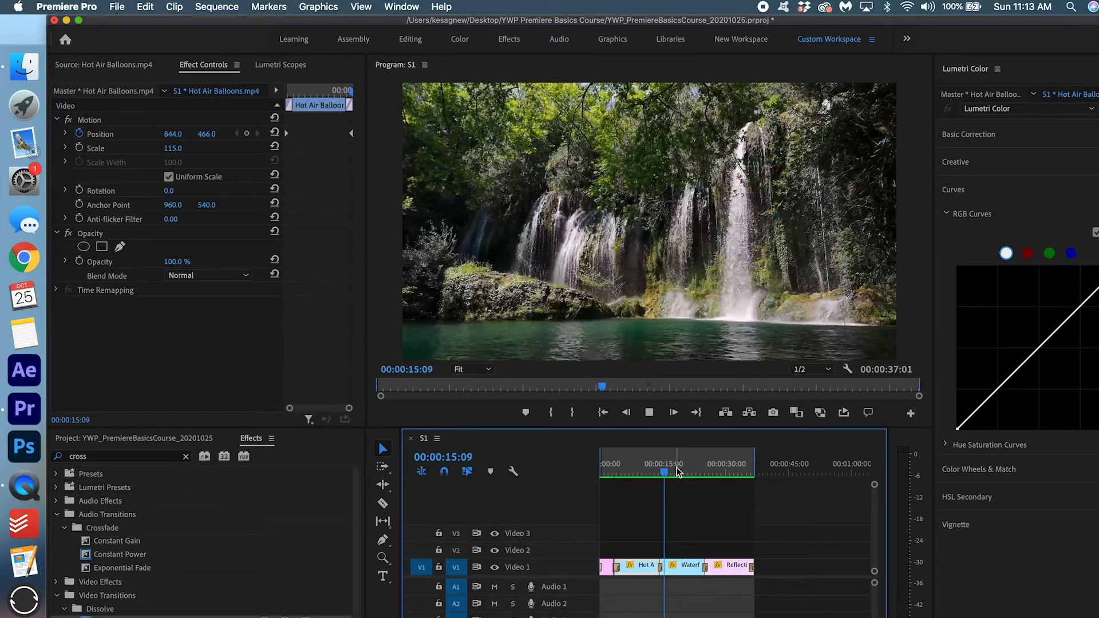
key(super+s)
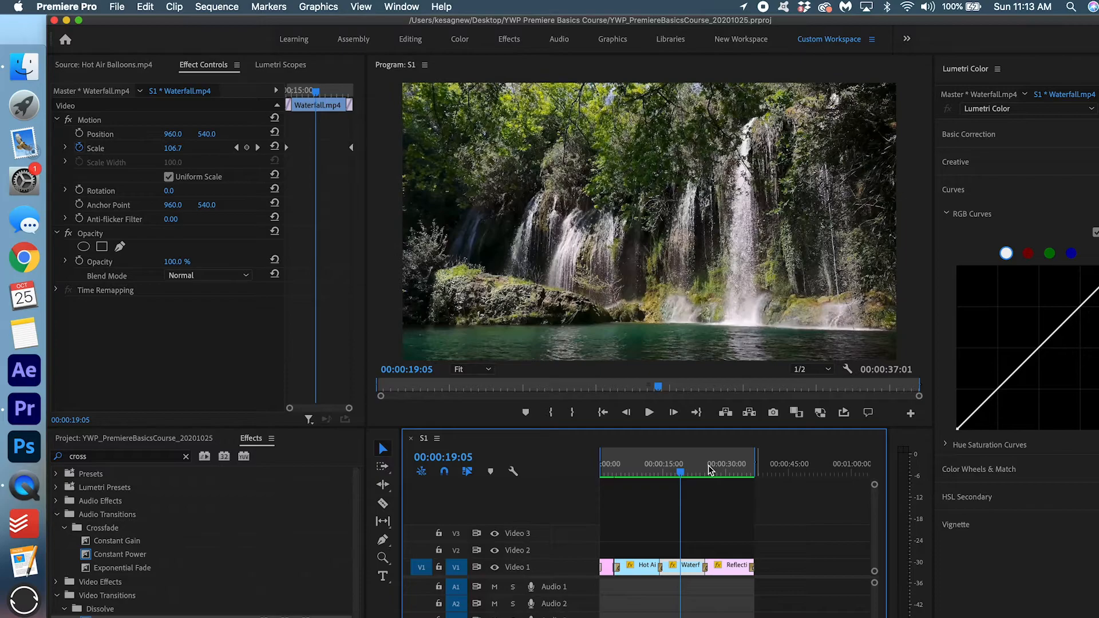
Clear the sequence's In and Out points and deselect the clip.
right_click(709, 470)
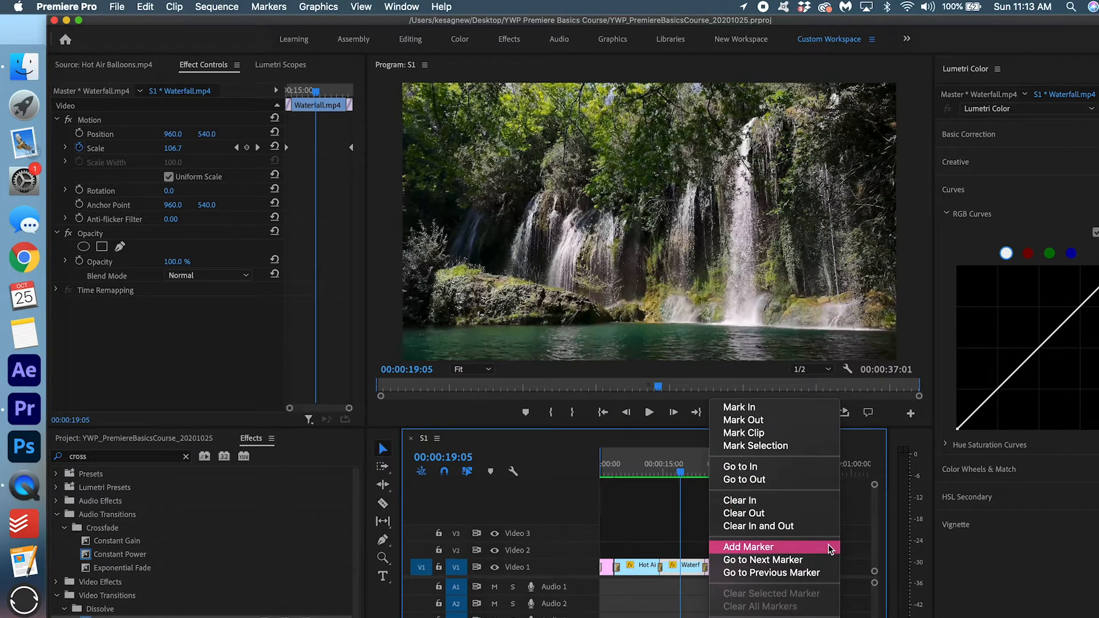
click(820, 527)
click(822, 528)
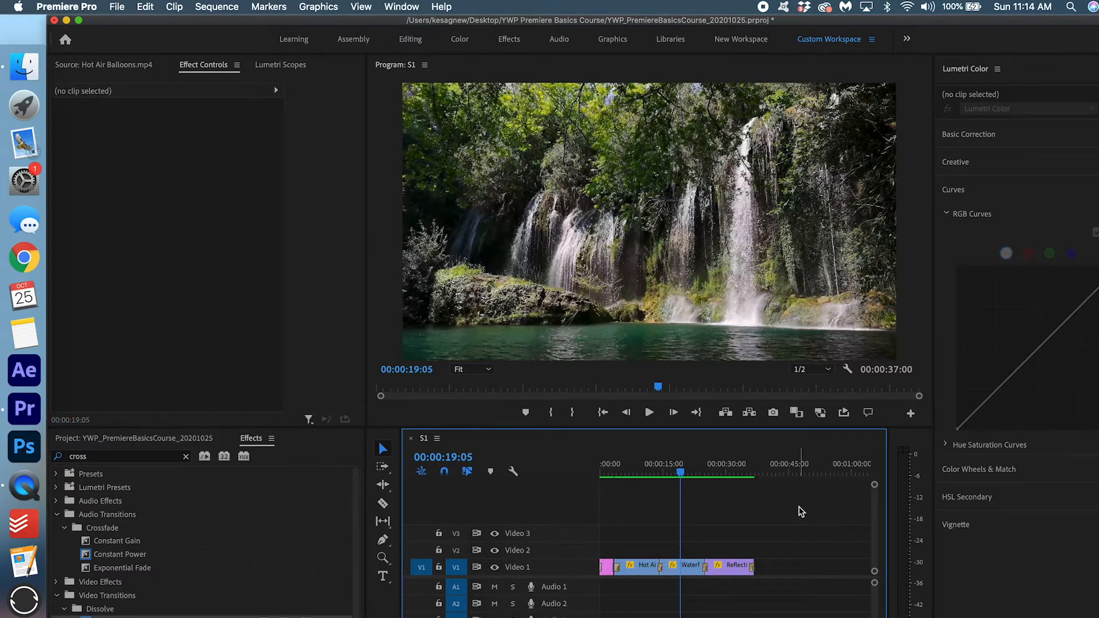
Duplicate the S1 sequence in 1_SEQUENCES and rename the copy 'Lower Thirds'.
click(184, 456)
click(152, 441)
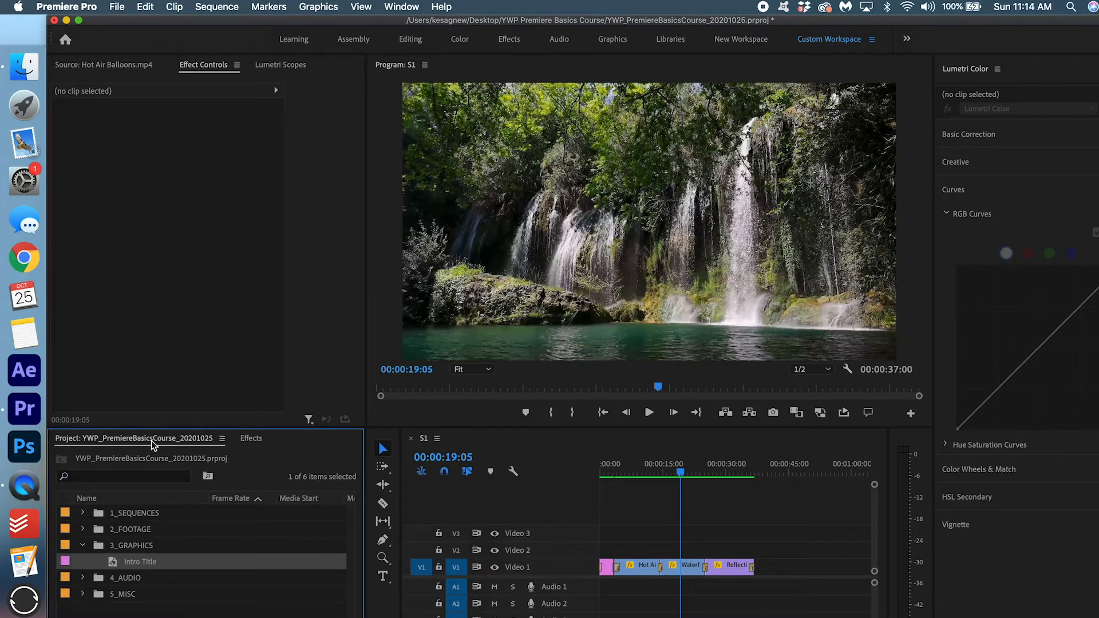
click(83, 546)
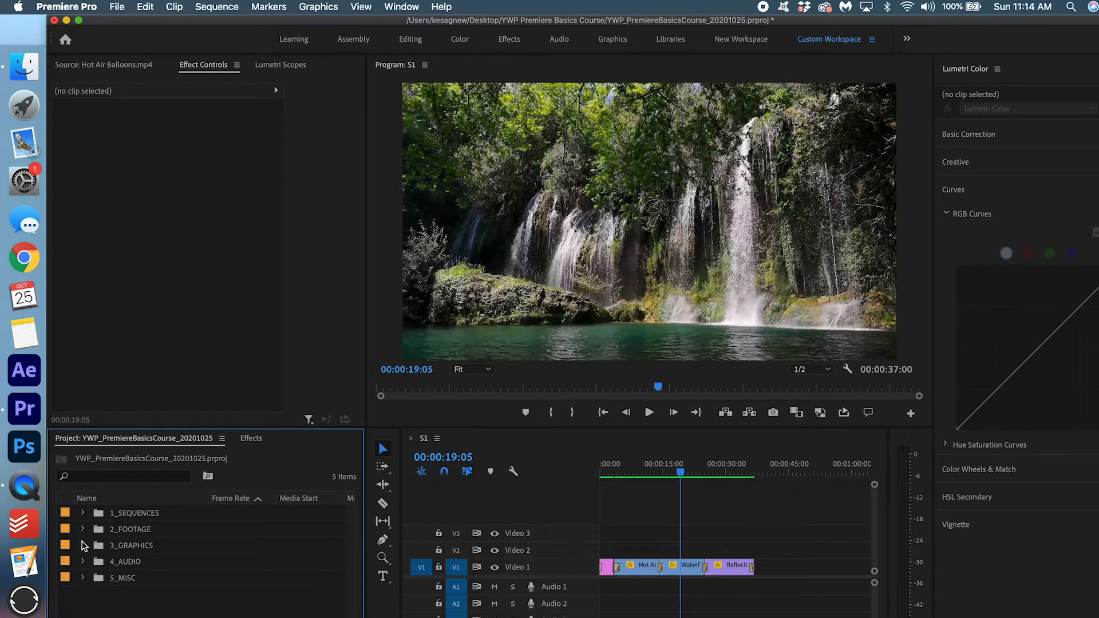
click(83, 513)
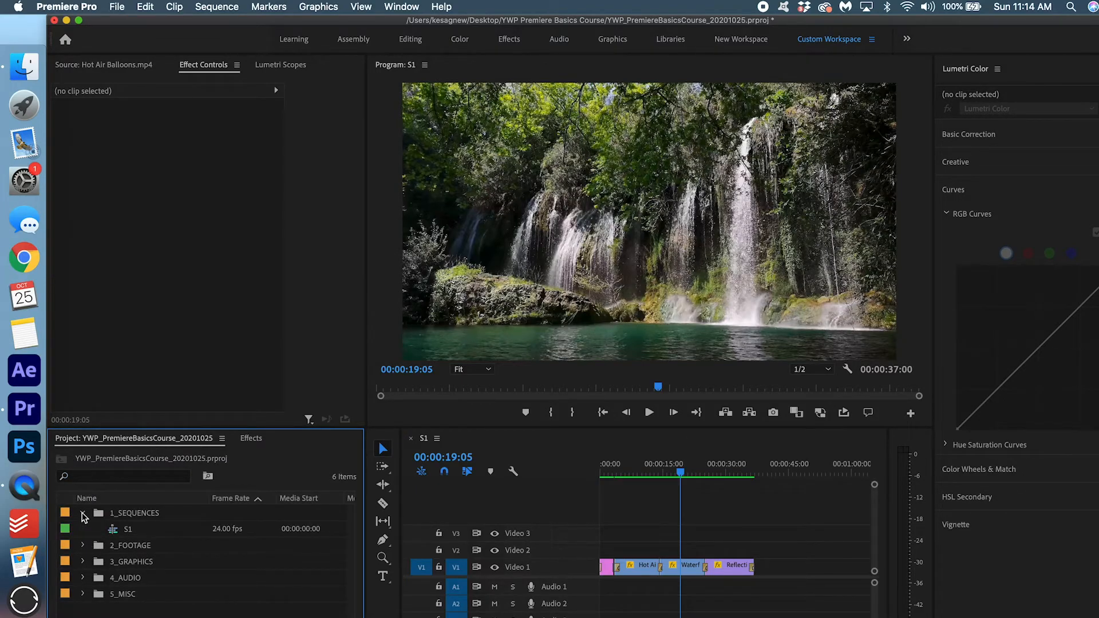
click(128, 529)
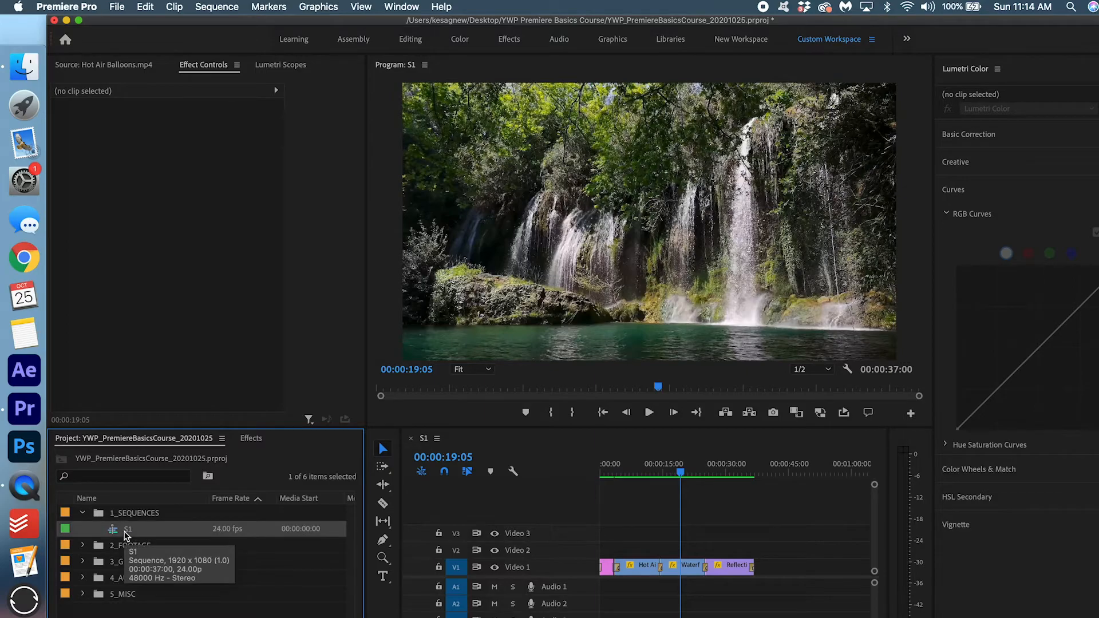
right_click(127, 536)
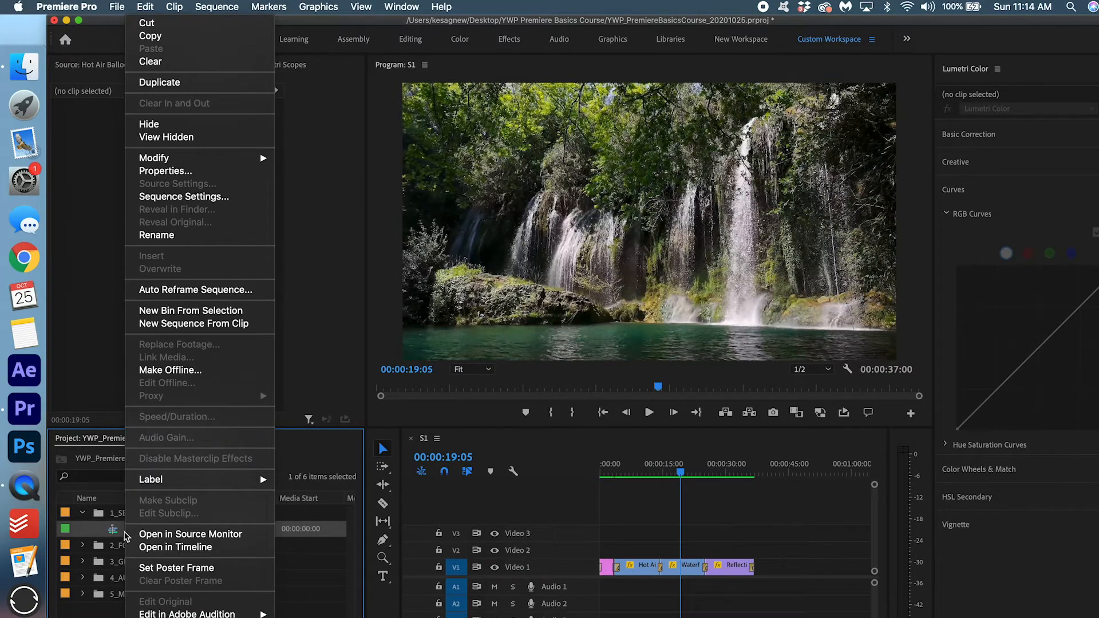
click(205, 86)
click(154, 545)
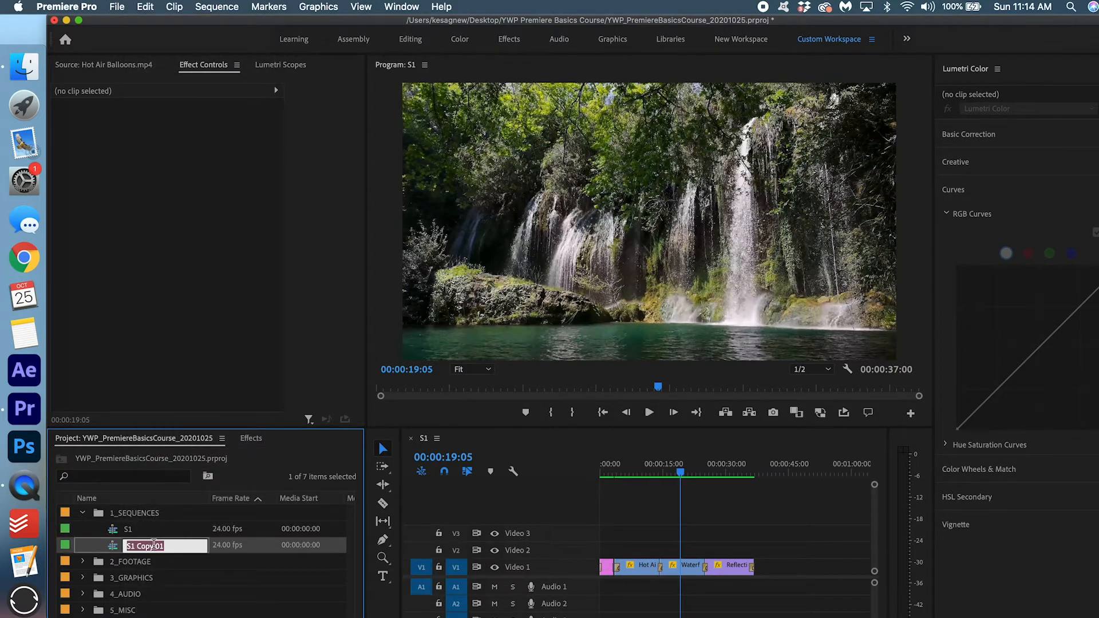
key(BackSpace)
text(Lower Thirds)
click(130, 590)
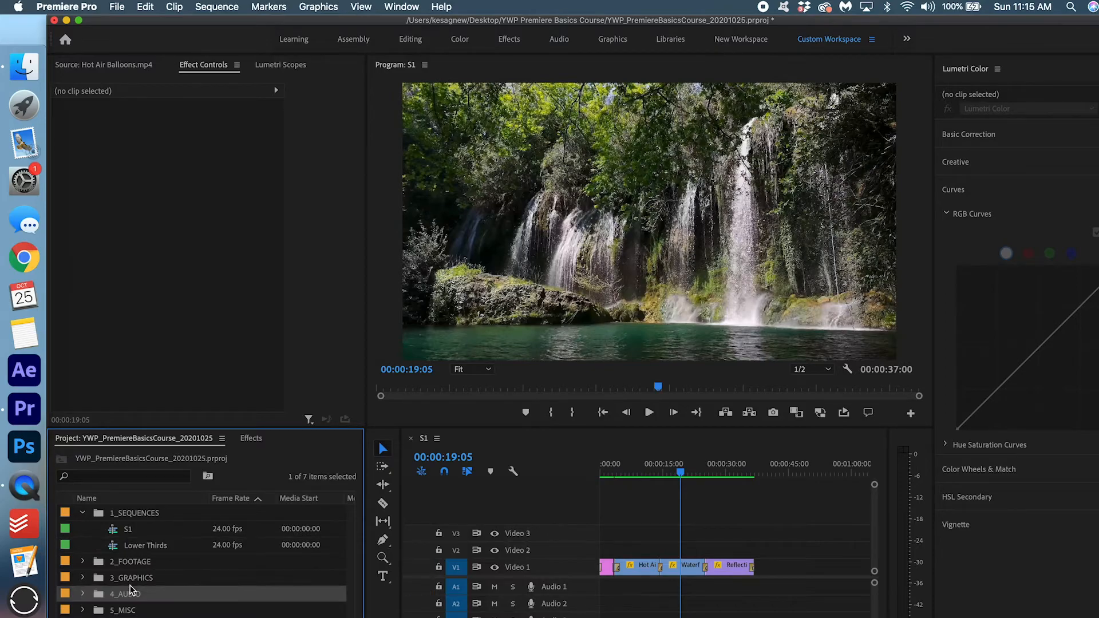
Close S1, open Lower Thirds, and delete all its clips.
click(410, 439)
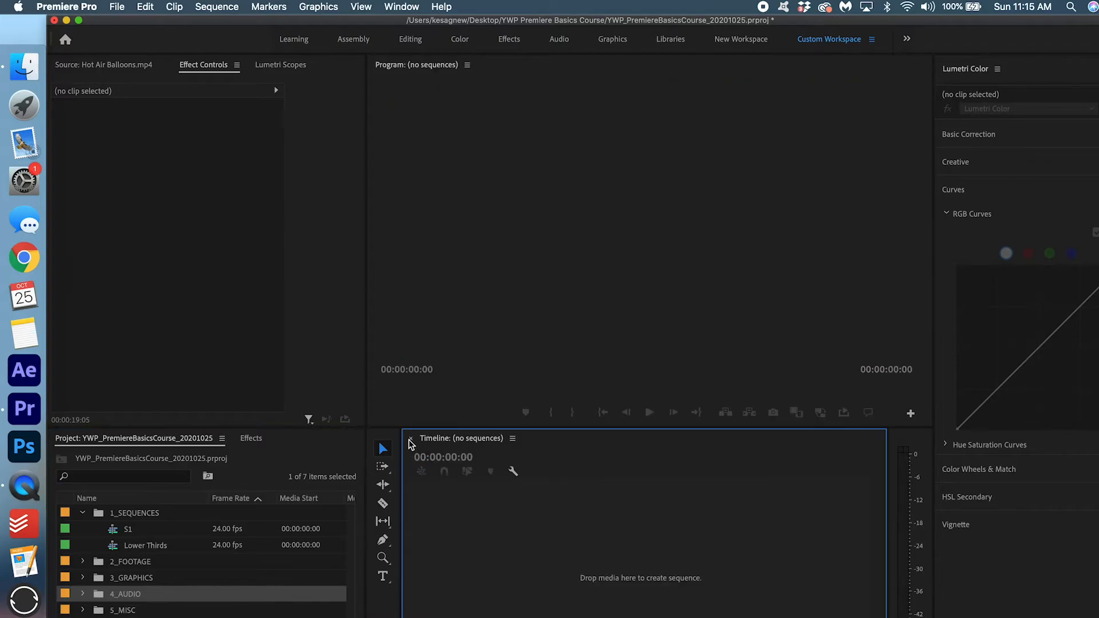
double_click(163, 547)
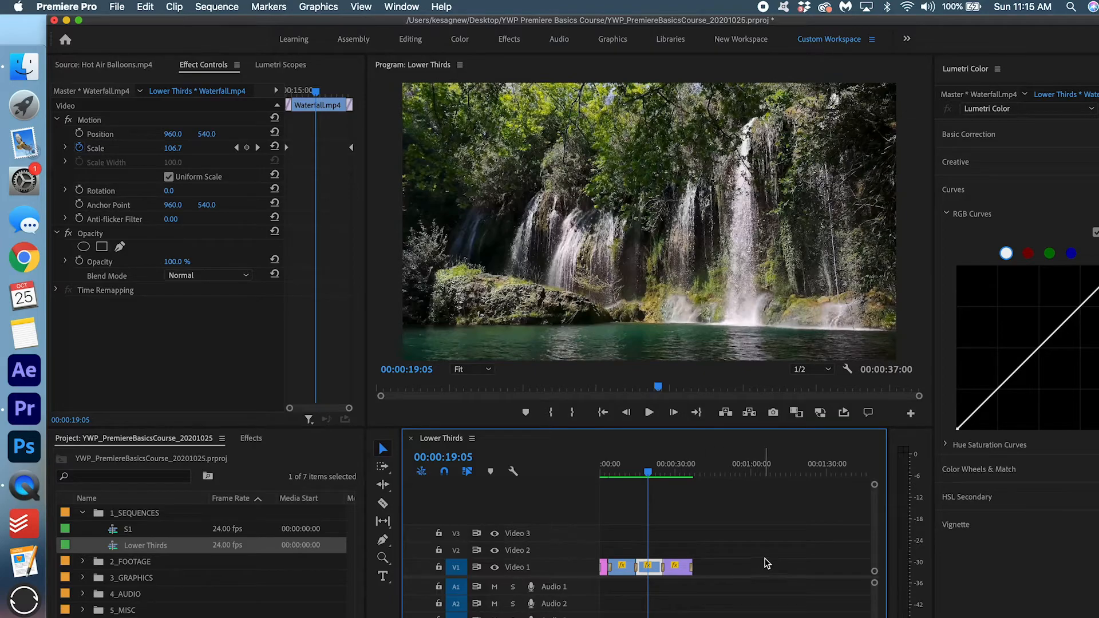
drag(756, 540, 599, 617)
key(Delete)
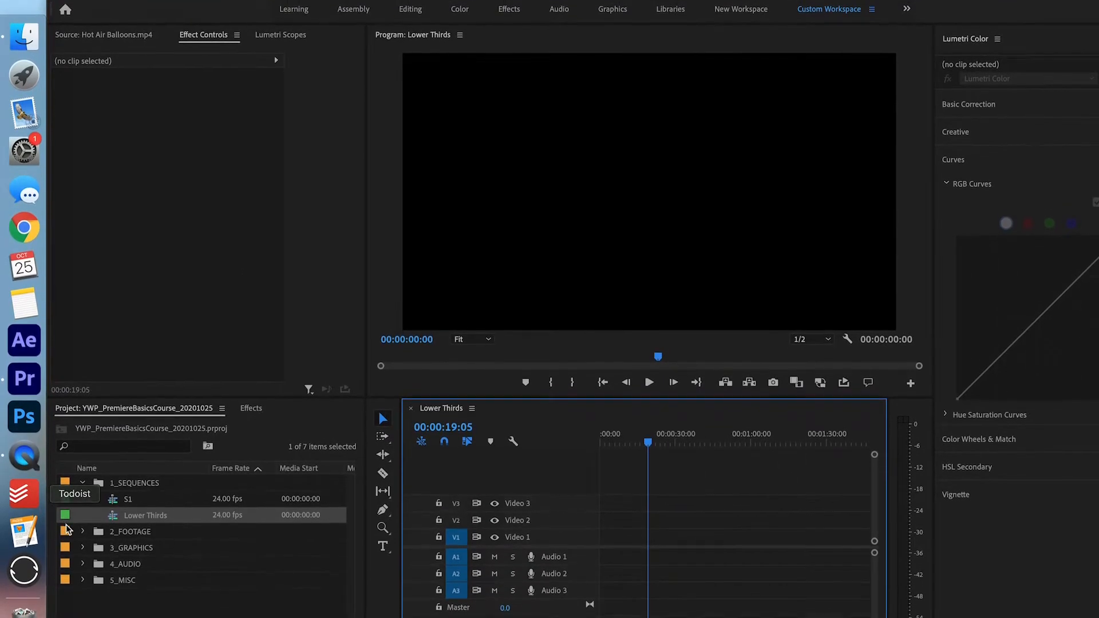
Load Woman Talking.mp4 from 2_FOOTAGE > Video 3 into the Source monitor.
click(83, 561)
click(95, 510)
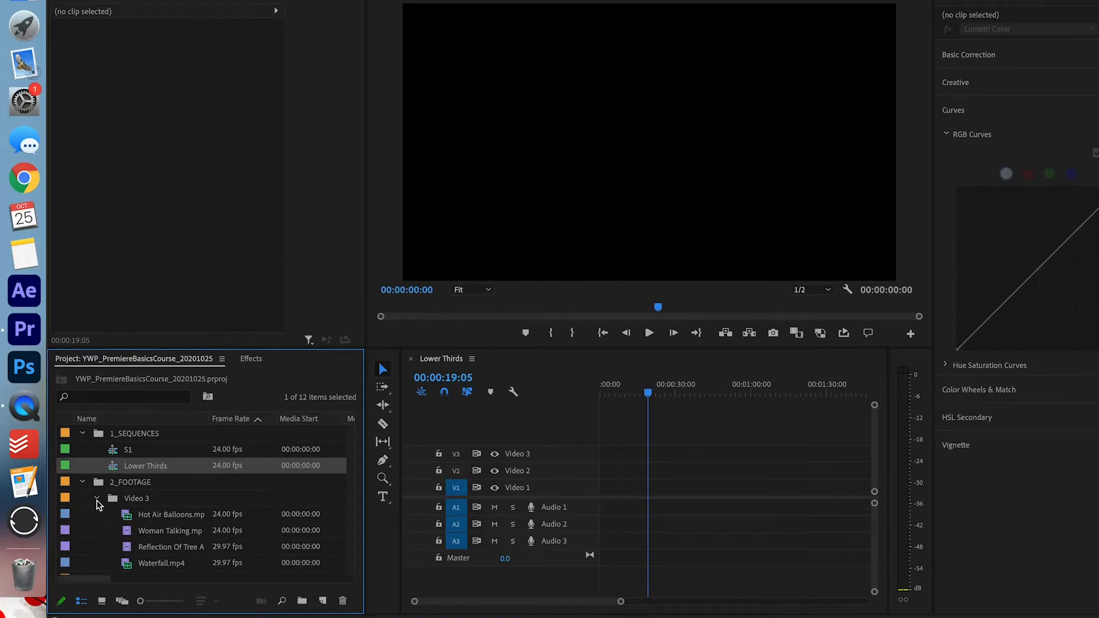
double_click(157, 546)
double_click(155, 532)
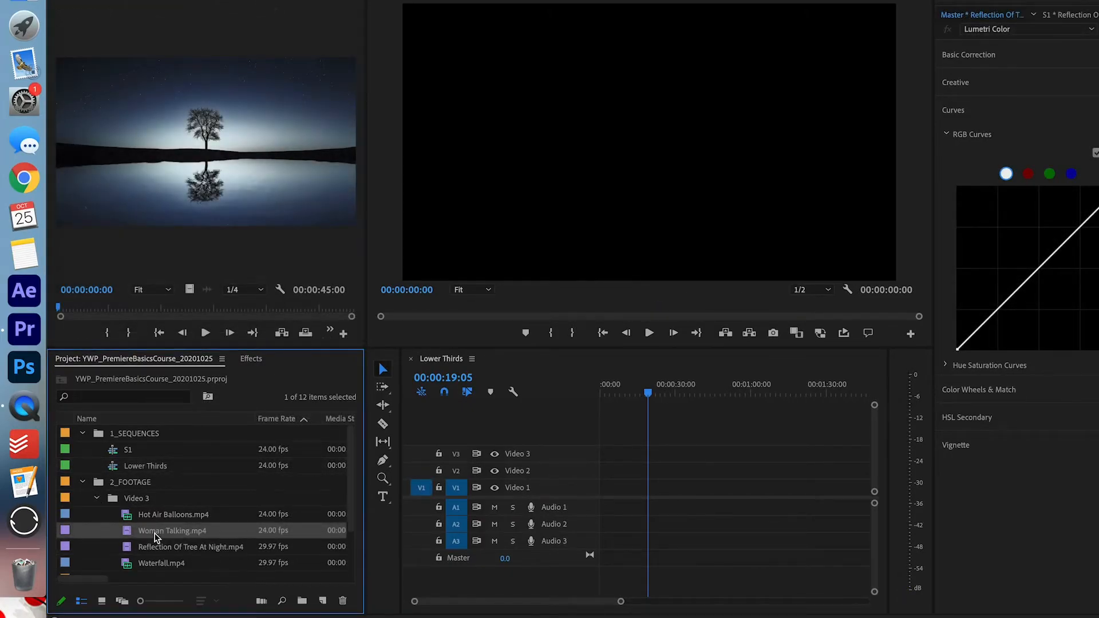
Mark In and Out around the first four seconds and place the clip at the start of V1.
drag(62, 311, 116, 316)
key(i)
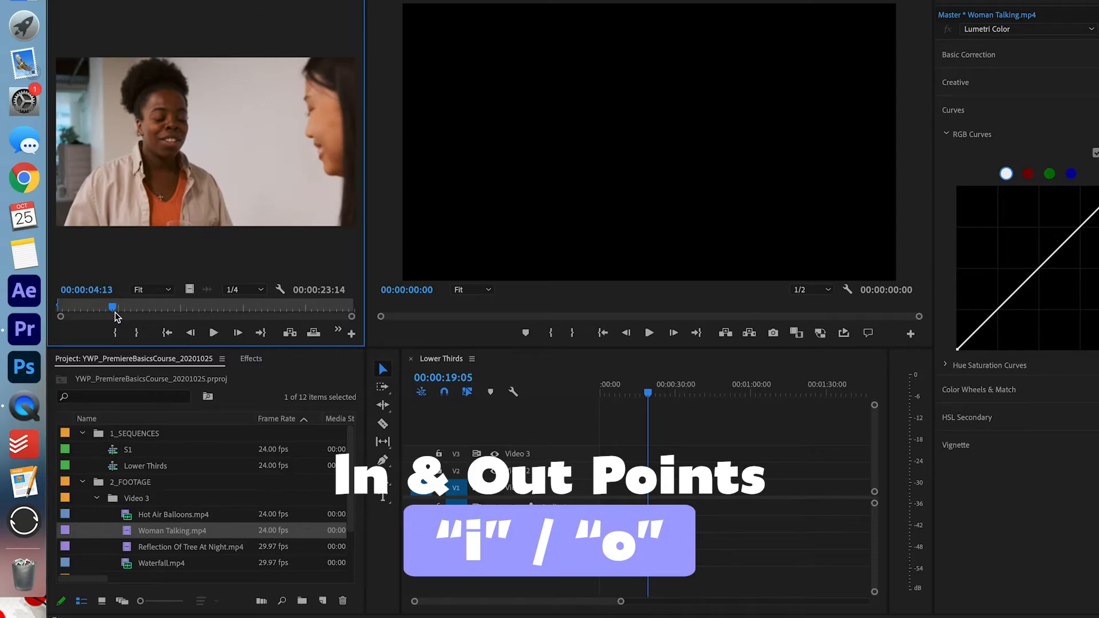
key(o)
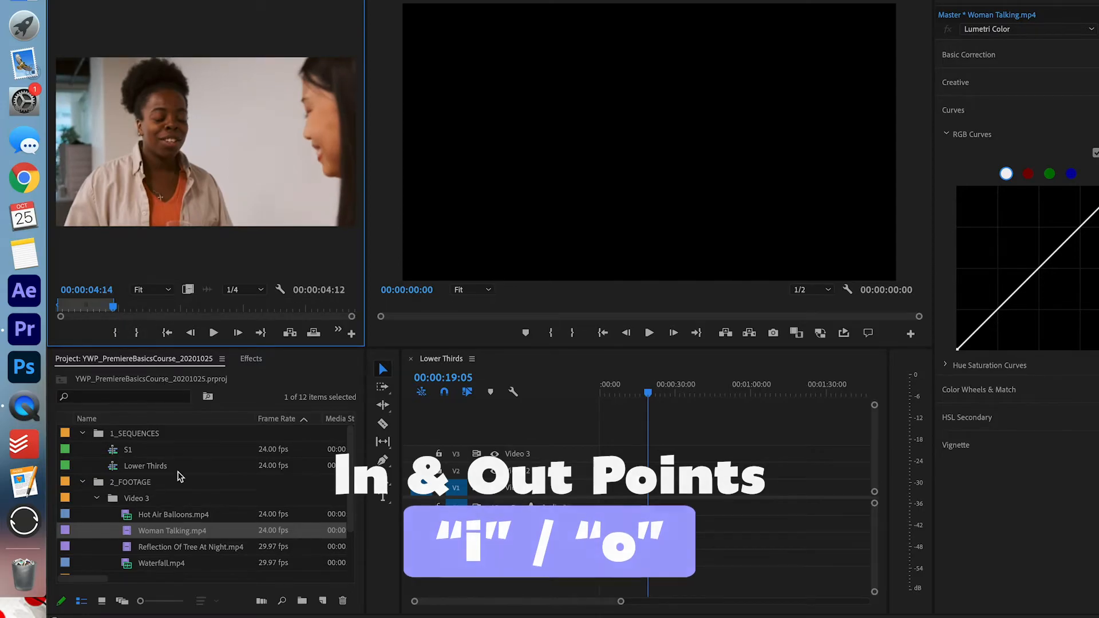
drag(165, 538, 603, 490)
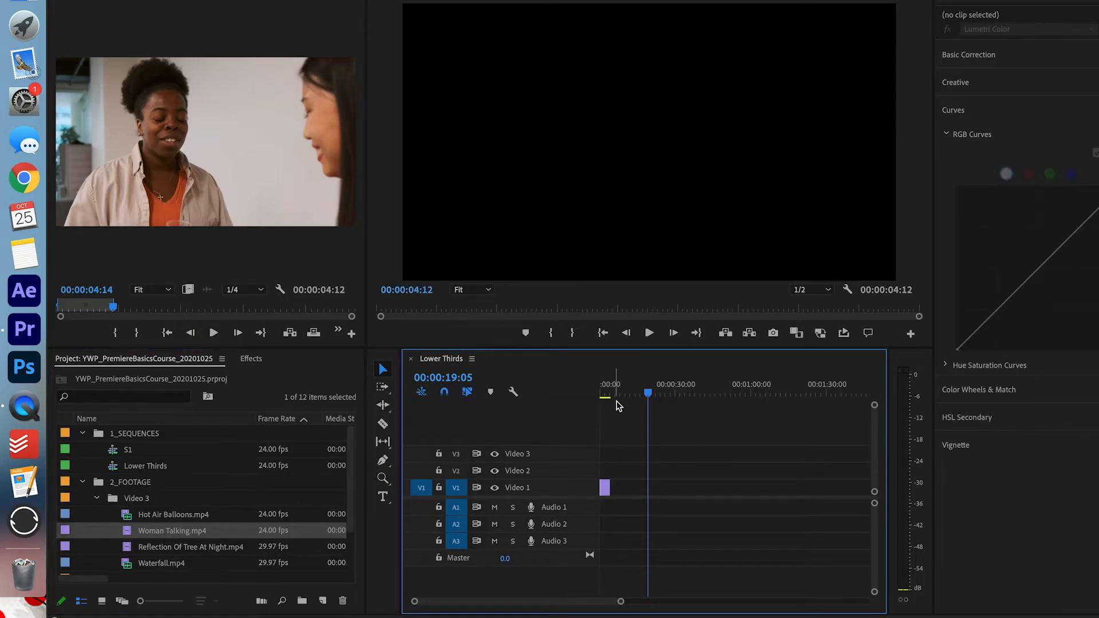
key(Home)
key(=)
key(=)
key(=)
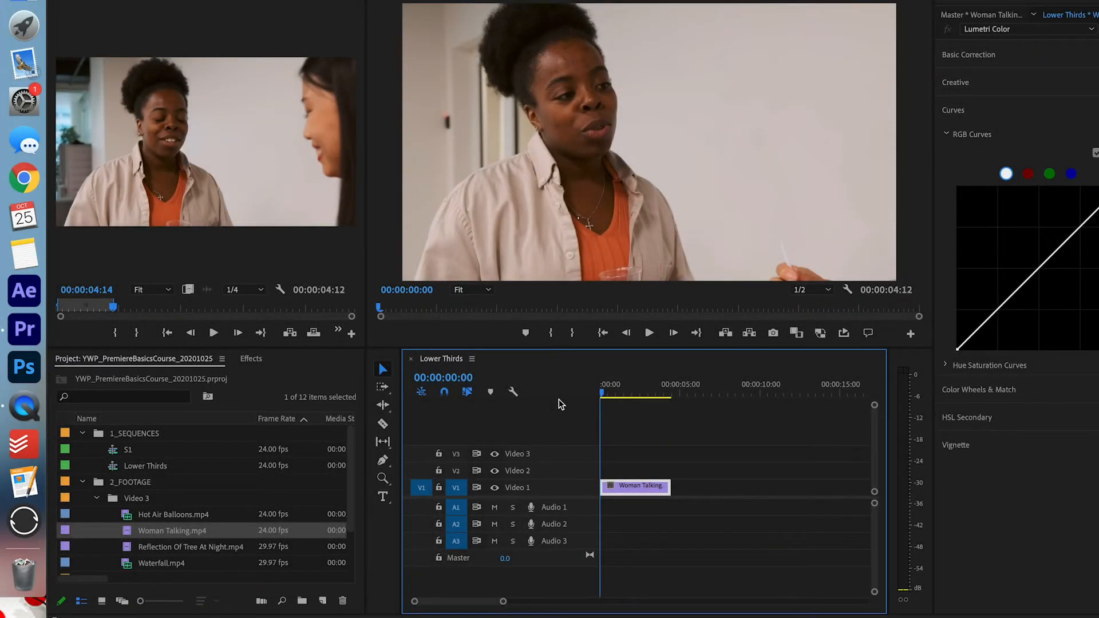
Create a new legacy title named 'Lower Third' via File > New > Legacy Title.
click(82, 482)
click(82, 433)
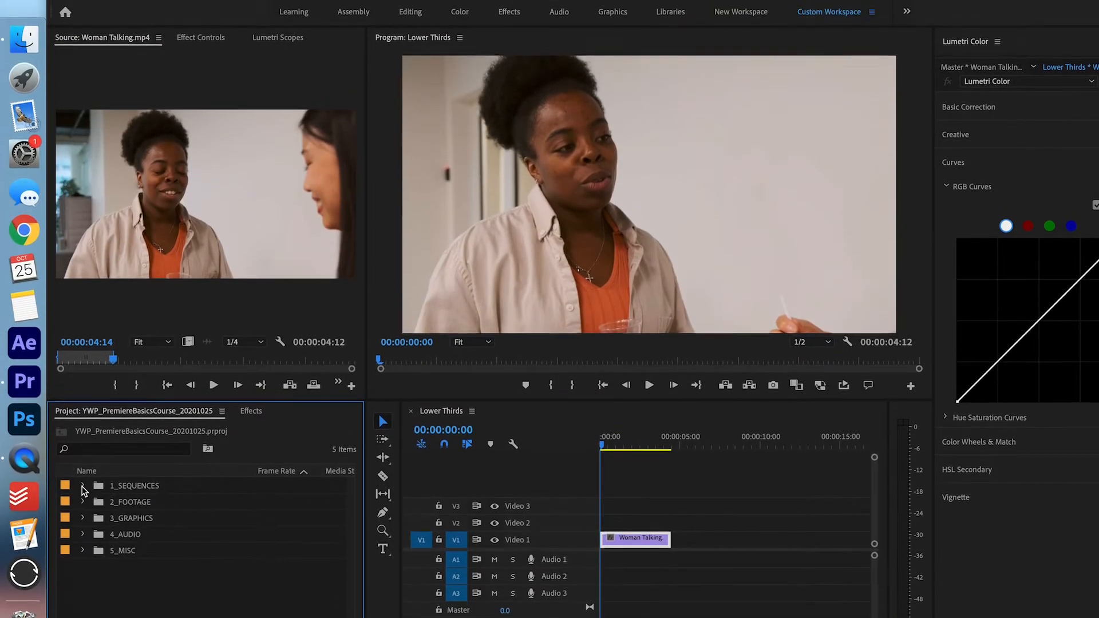
click(117, 8)
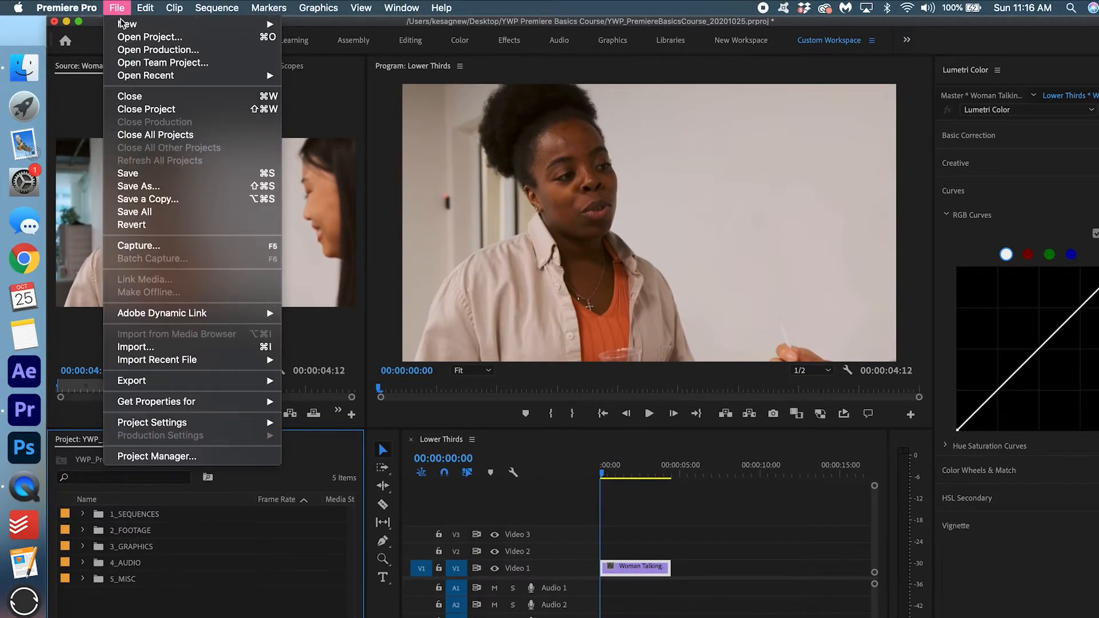
mouse_move(220, 26)
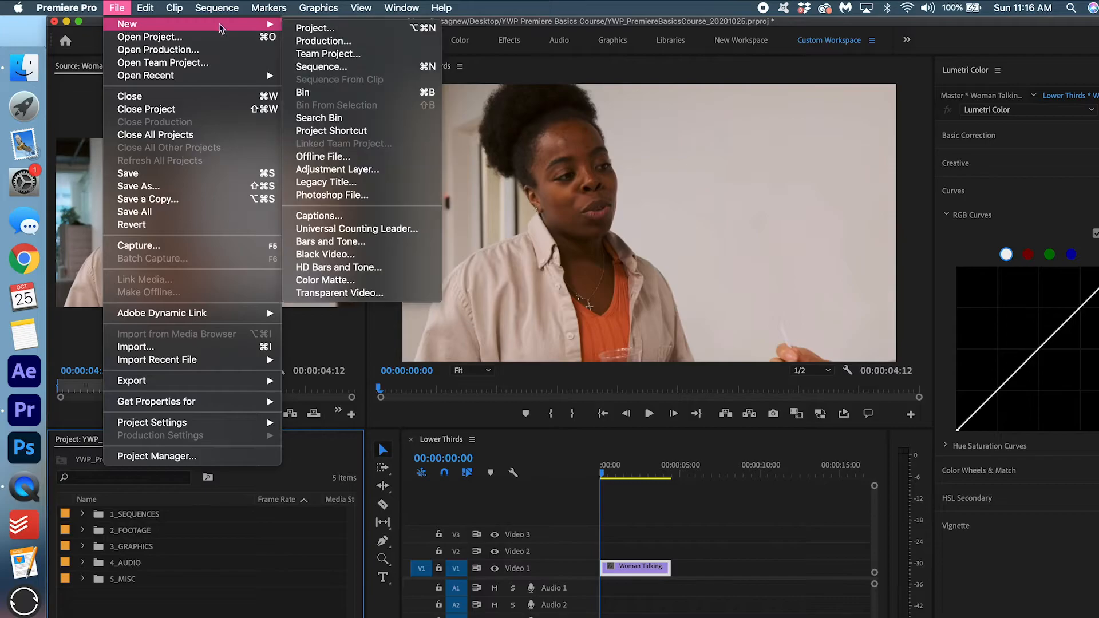
click(358, 182)
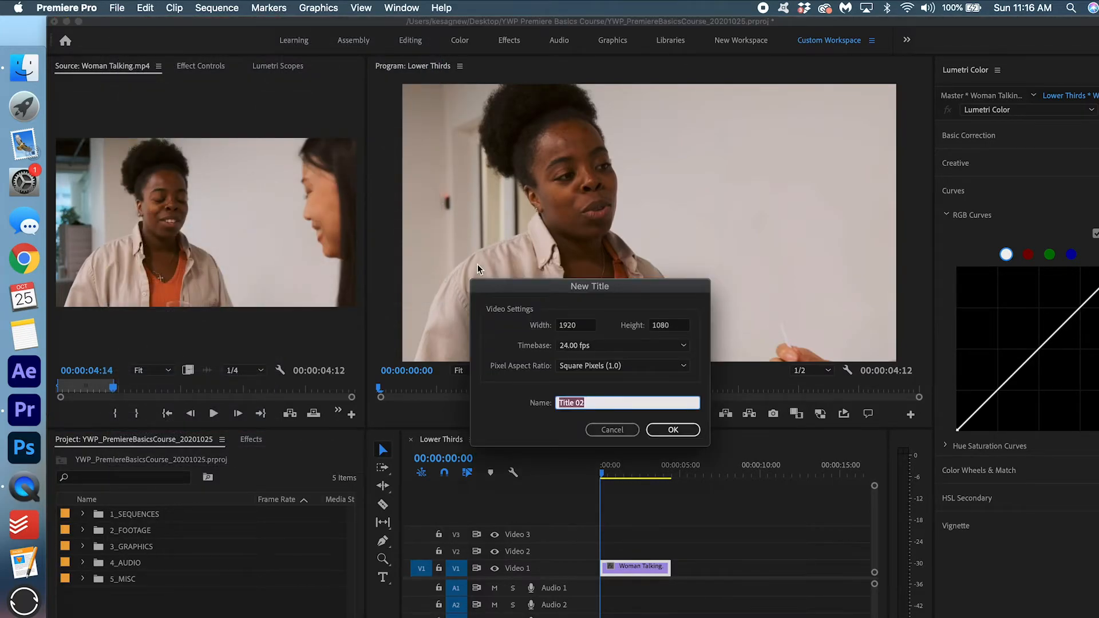
text(Lower Third)
key(Return)
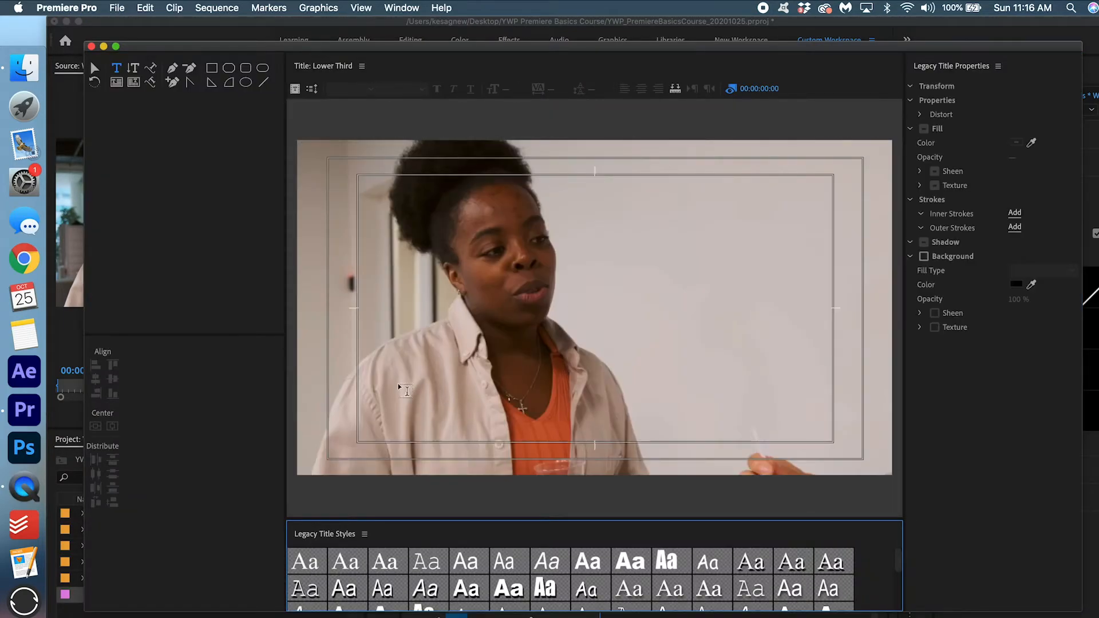
click(503, 356)
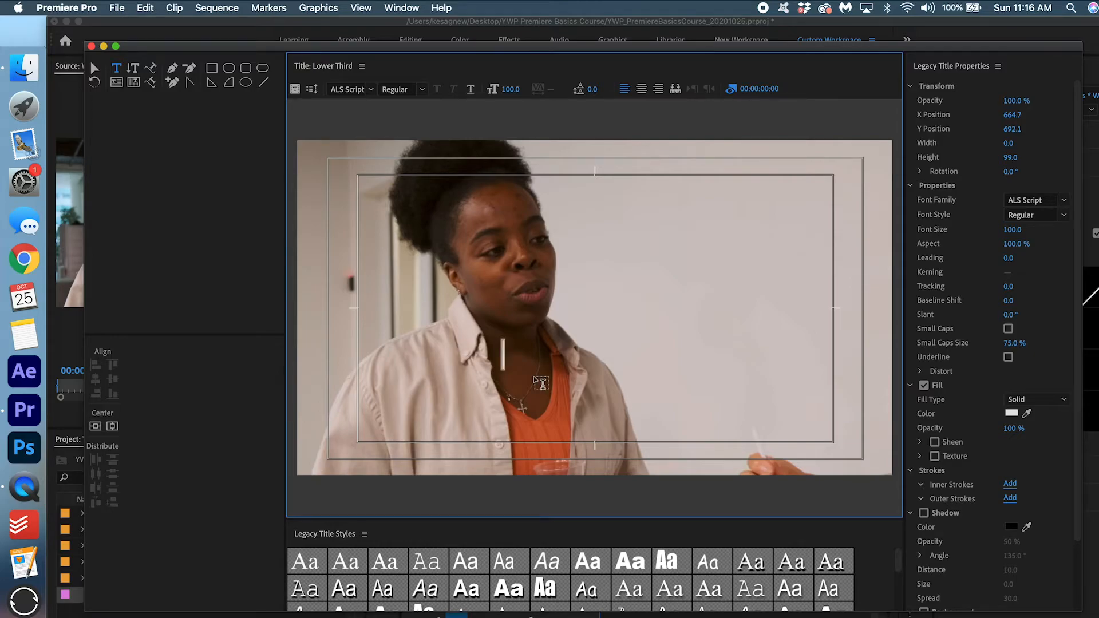
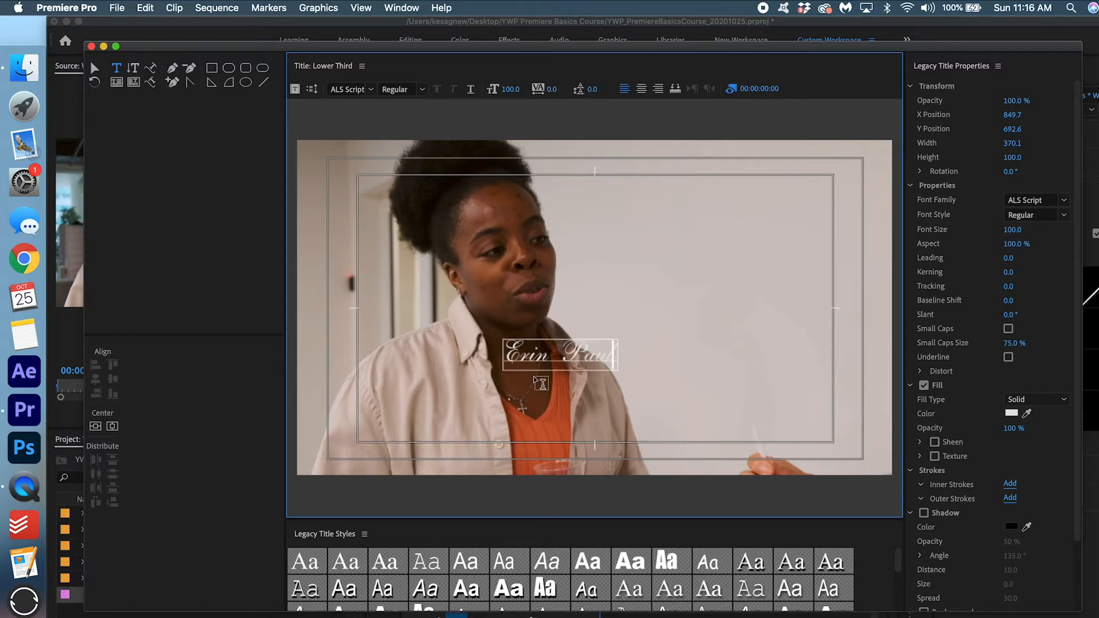
key(super+a)
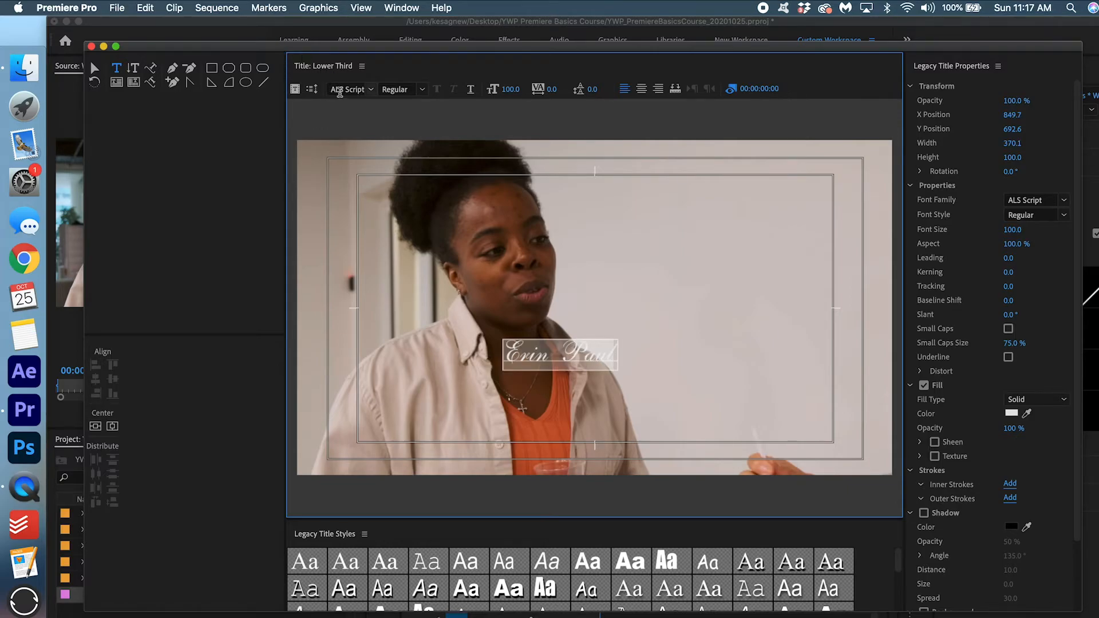
click(343, 89)
Set the name text to Arial Bold with a white fill.
text(Arial)
key(Return)
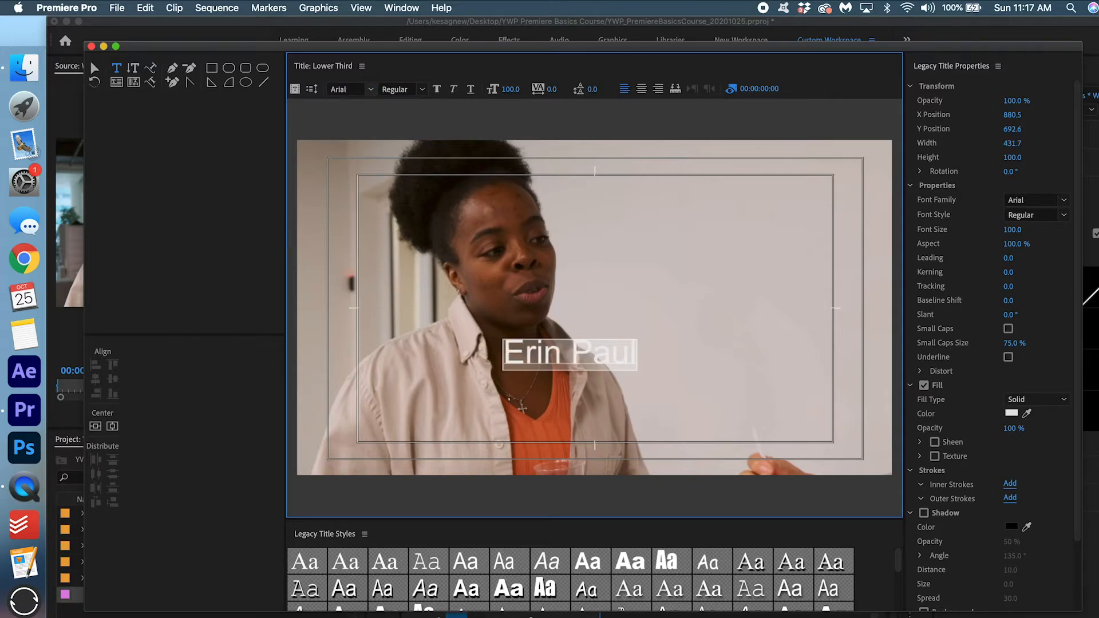
click(421, 89)
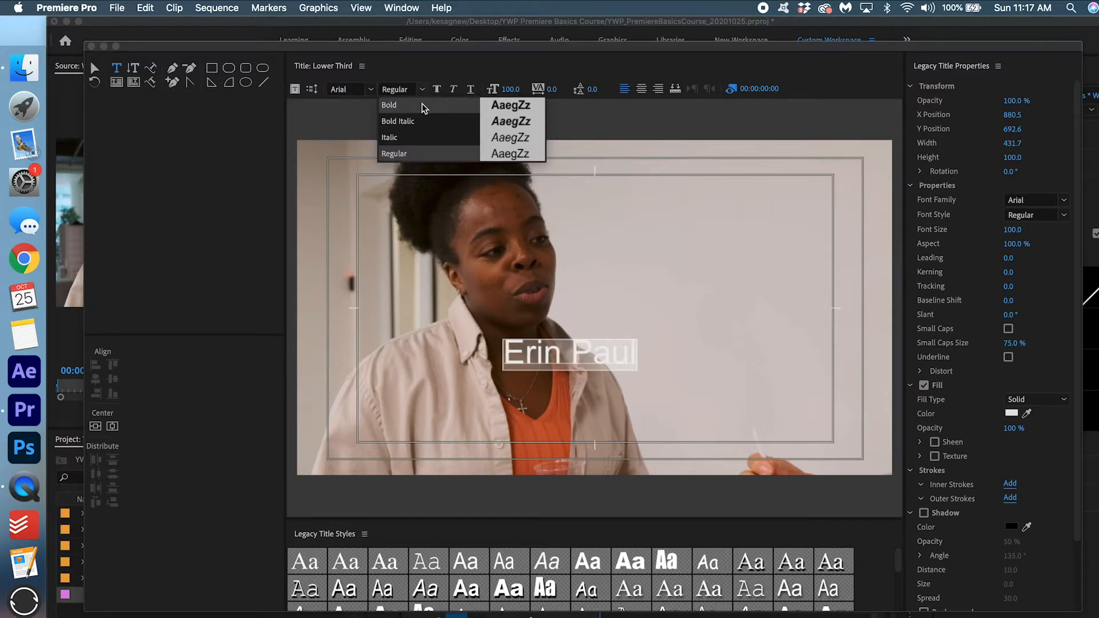
click(428, 110)
click(423, 91)
click(422, 91)
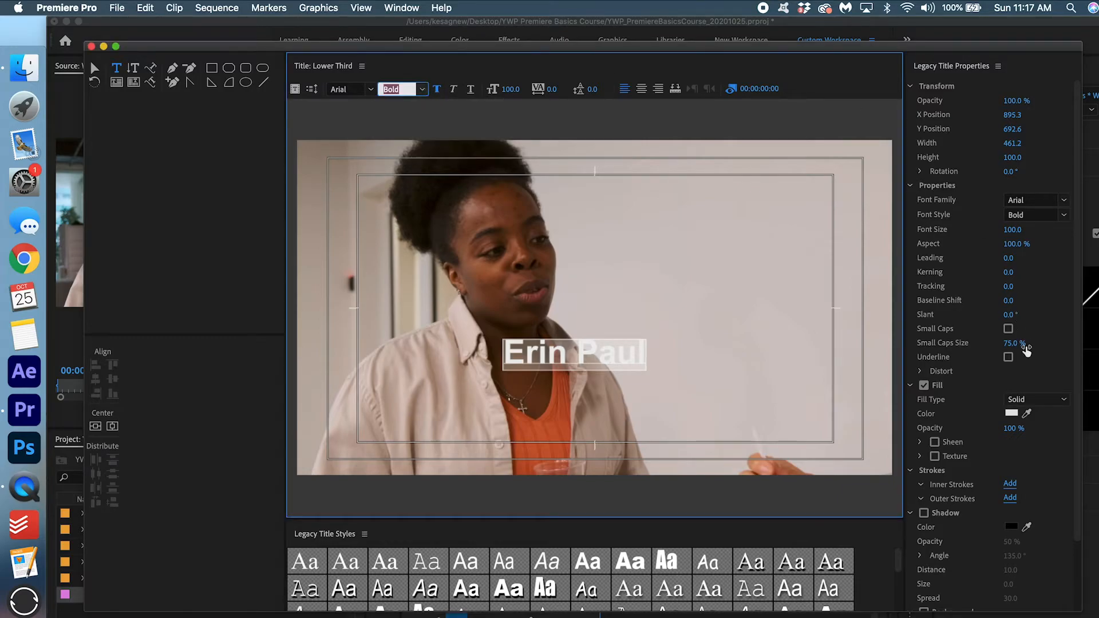
click(1011, 413)
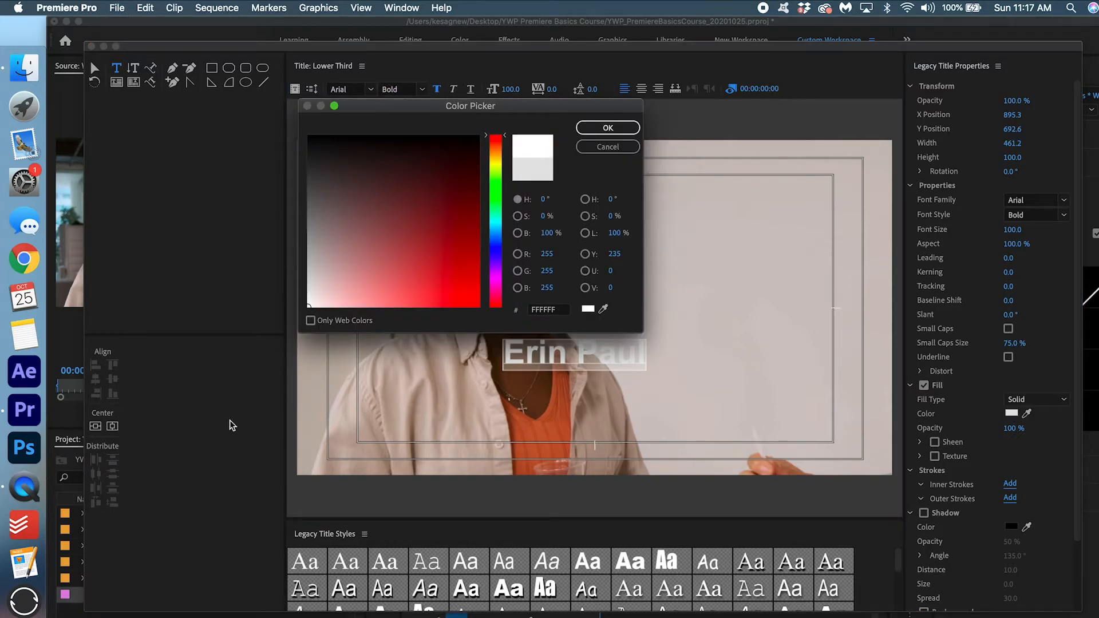
click(607, 129)
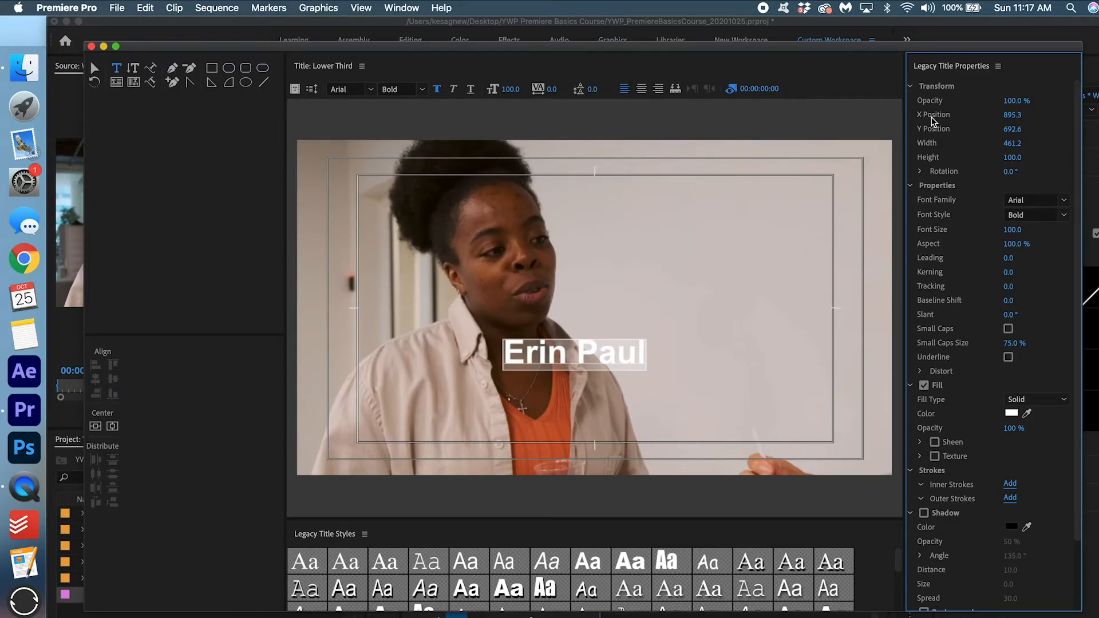
drag(1012, 114, 752, 115)
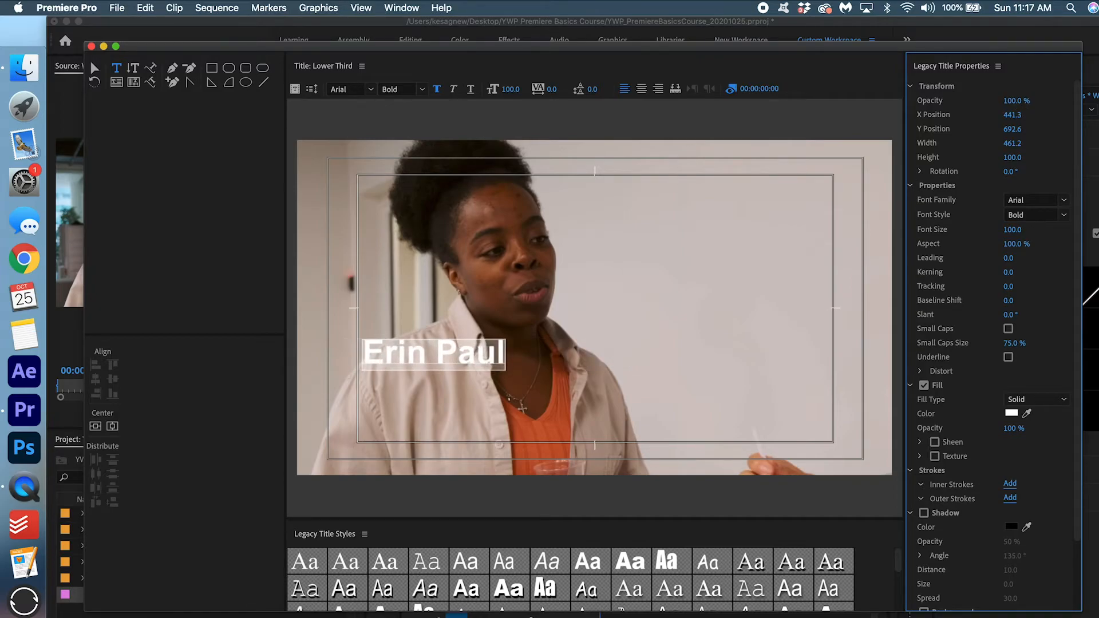
drag(1011, 129, 1065, 129)
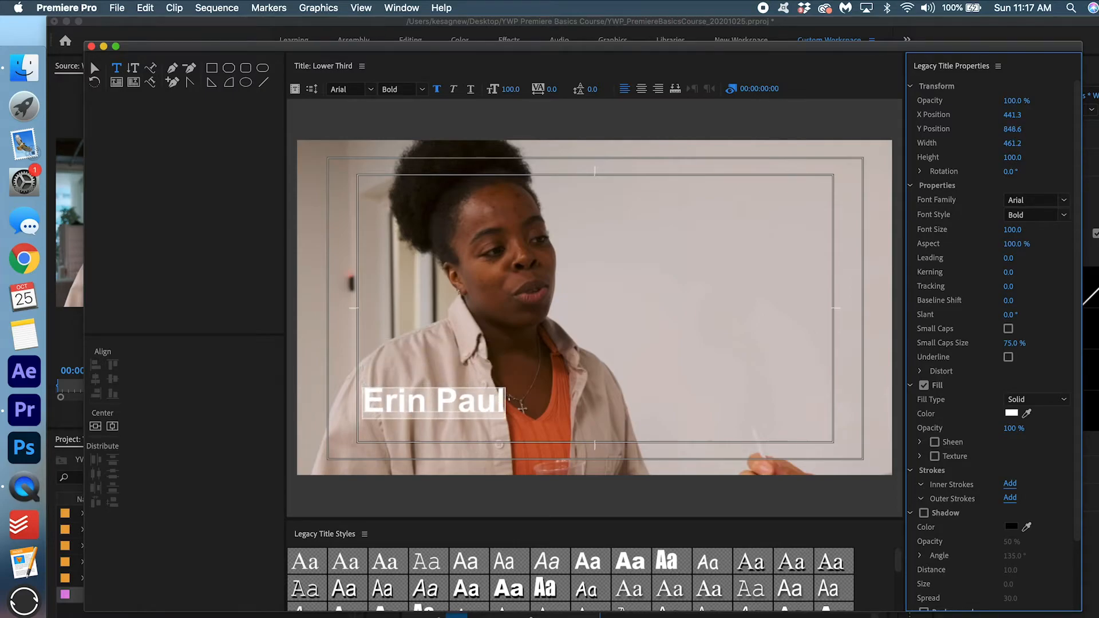
drag(1065, 129, 1064, 129)
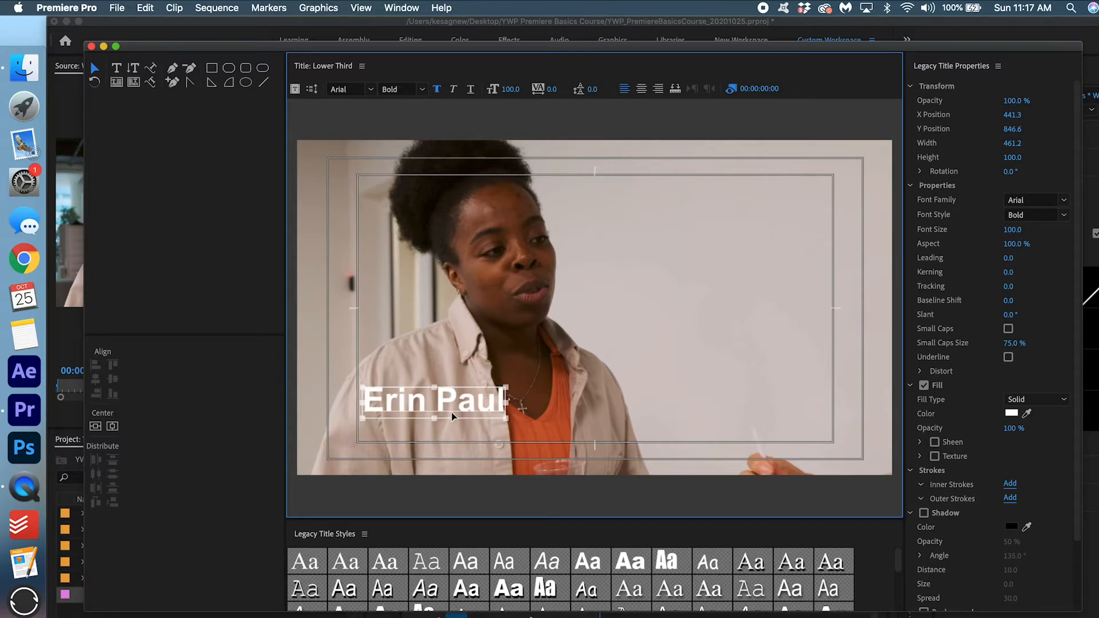
click(577, 294)
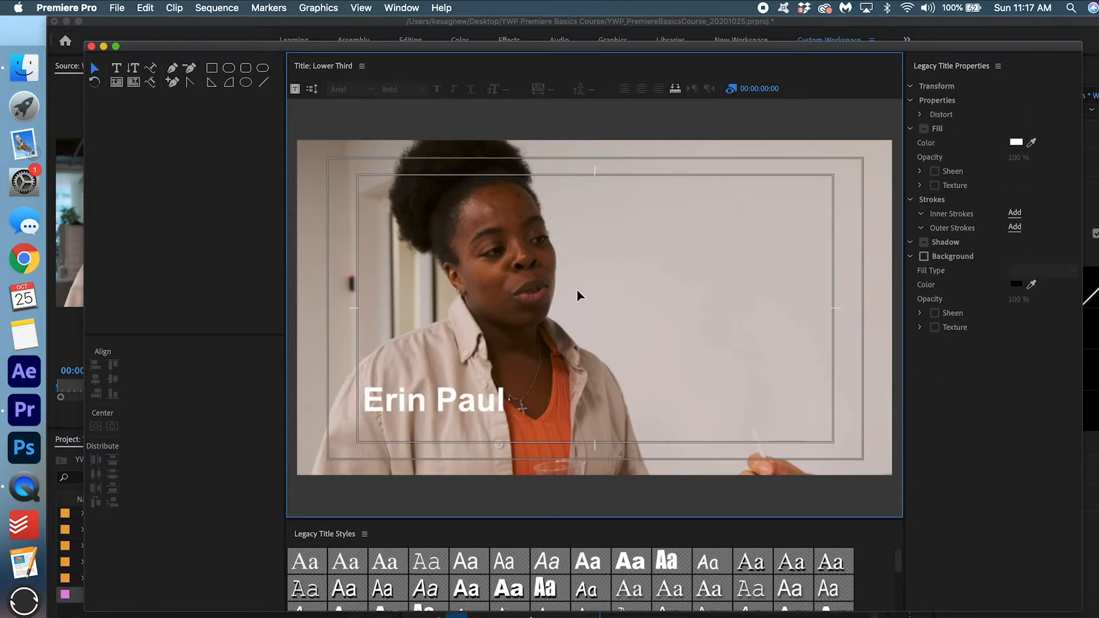
key(super+v)
drag(462, 407, 464, 440)
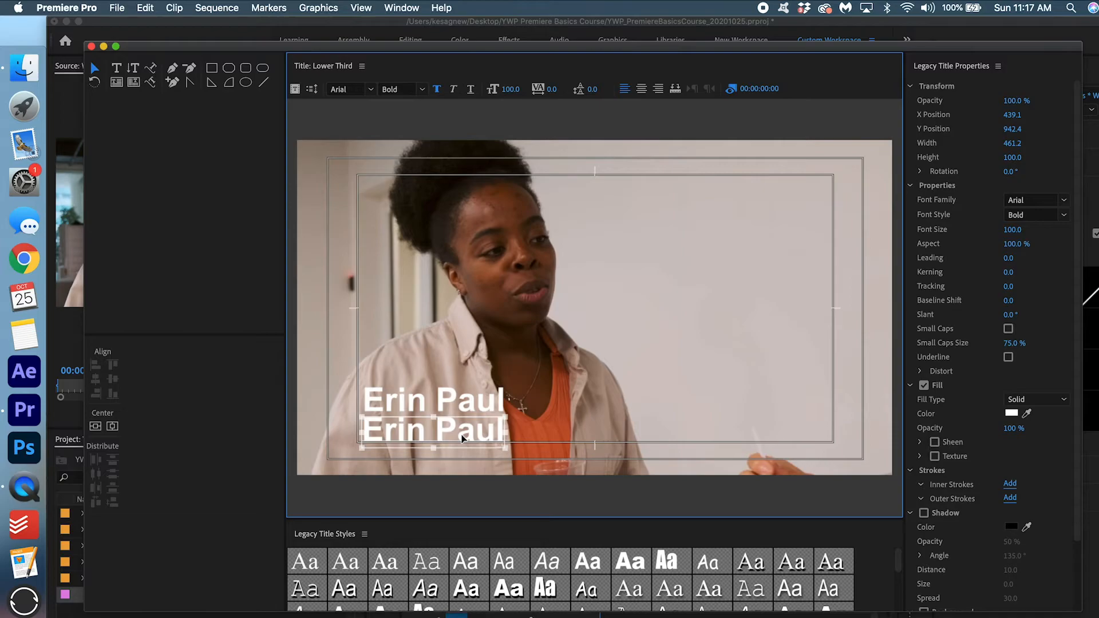
click(116, 67)
click(465, 434)
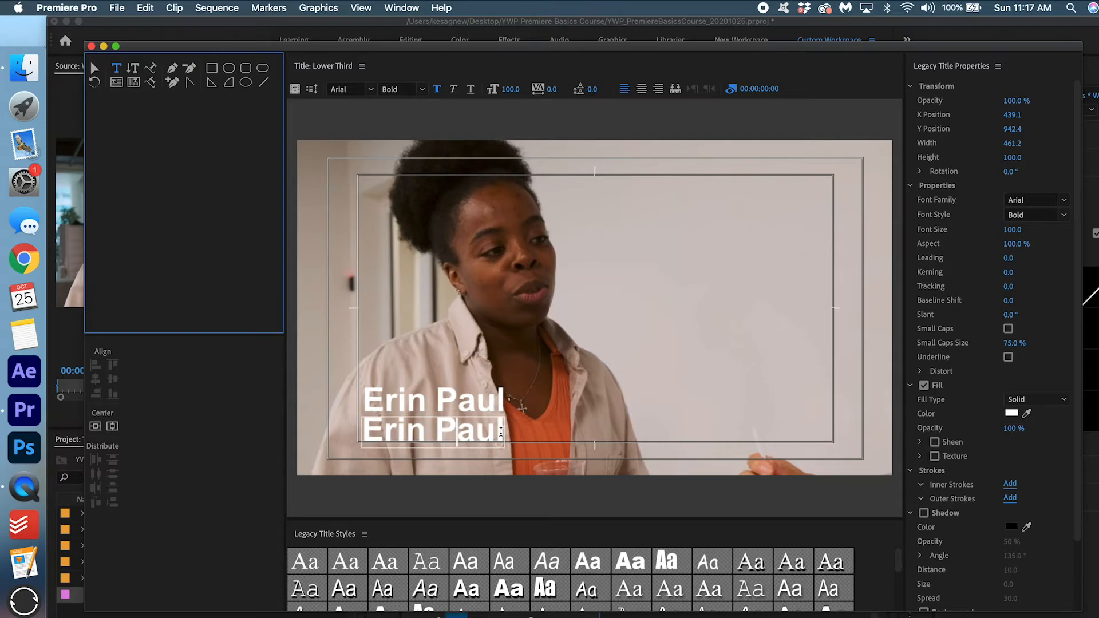
Retype the copy as 'Ryerson University Student' in Bold Italic at size 52, nudged slightly right.
drag(501, 432, 355, 433)
text(Ryerson University Student)
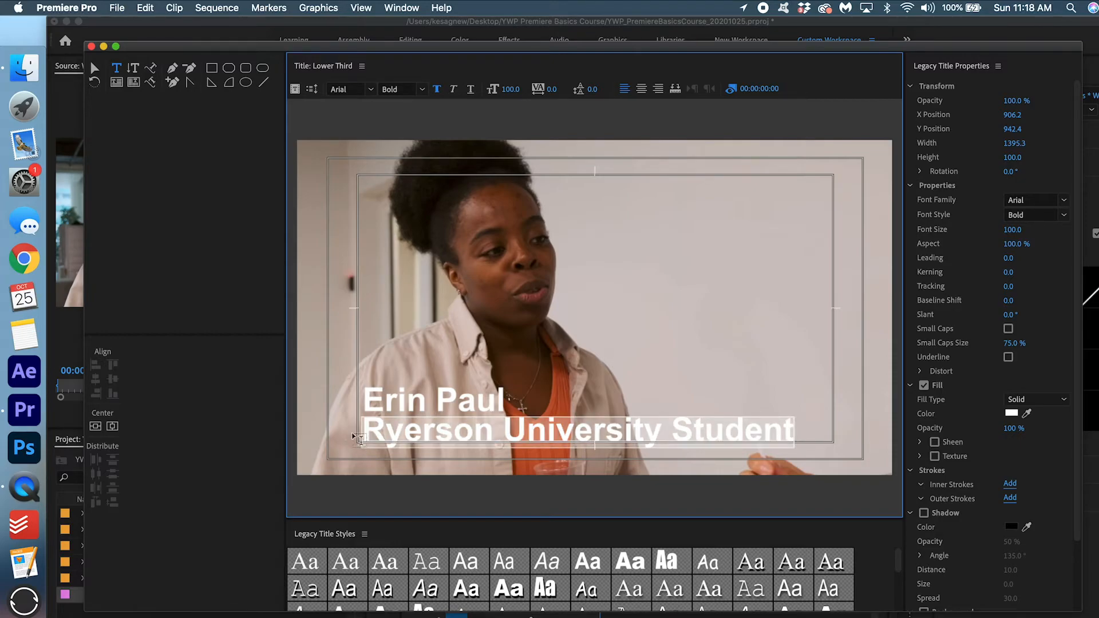
click(423, 90)
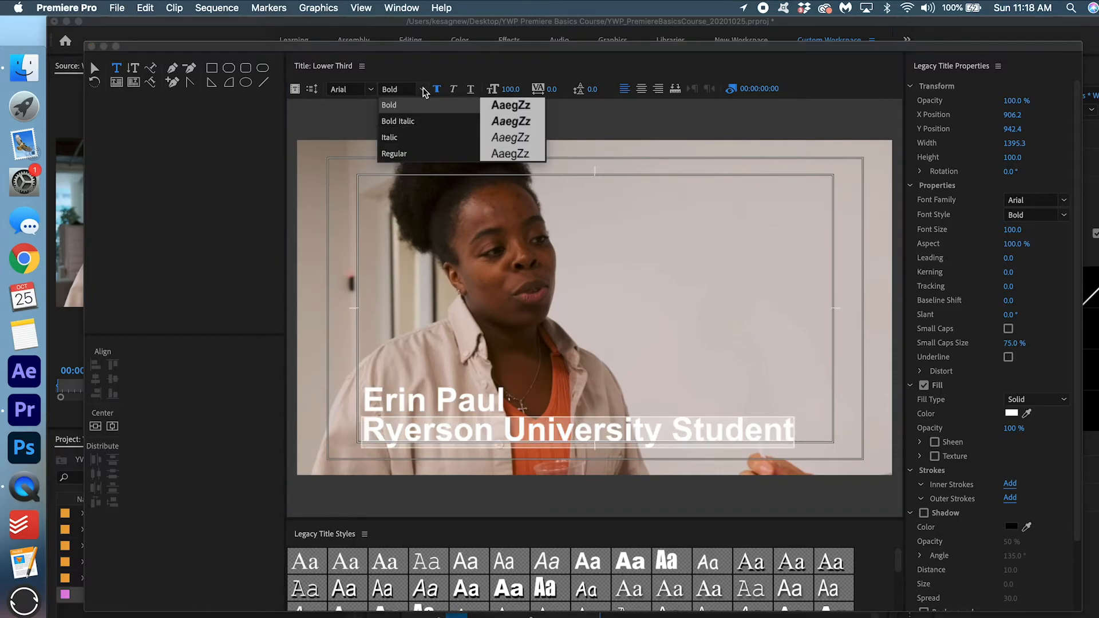
click(426, 121)
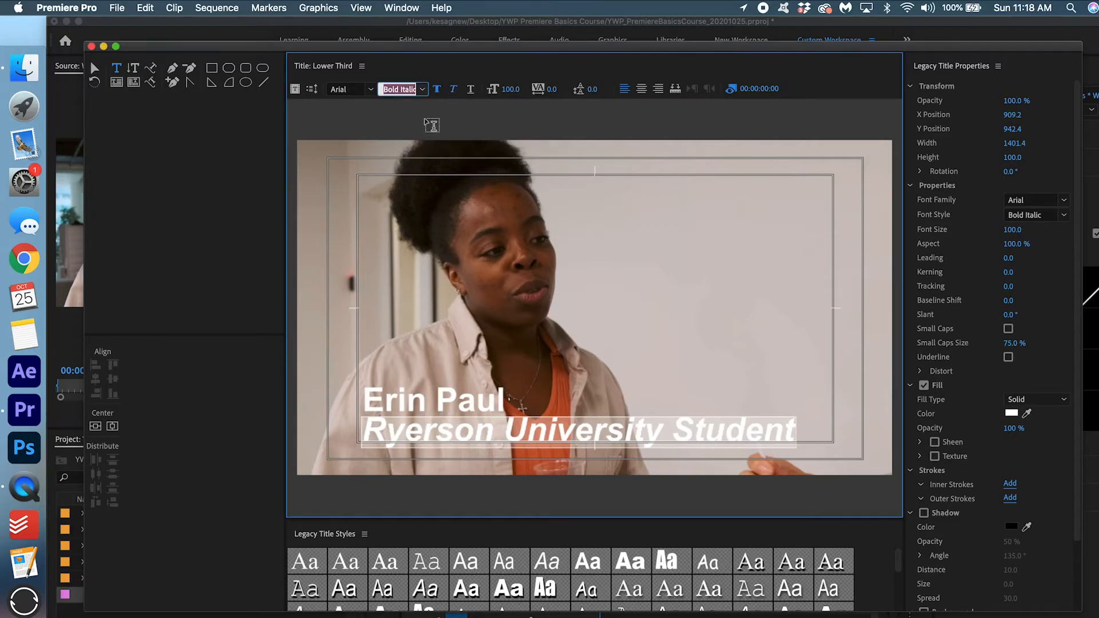
drag(509, 89, 454, 90)
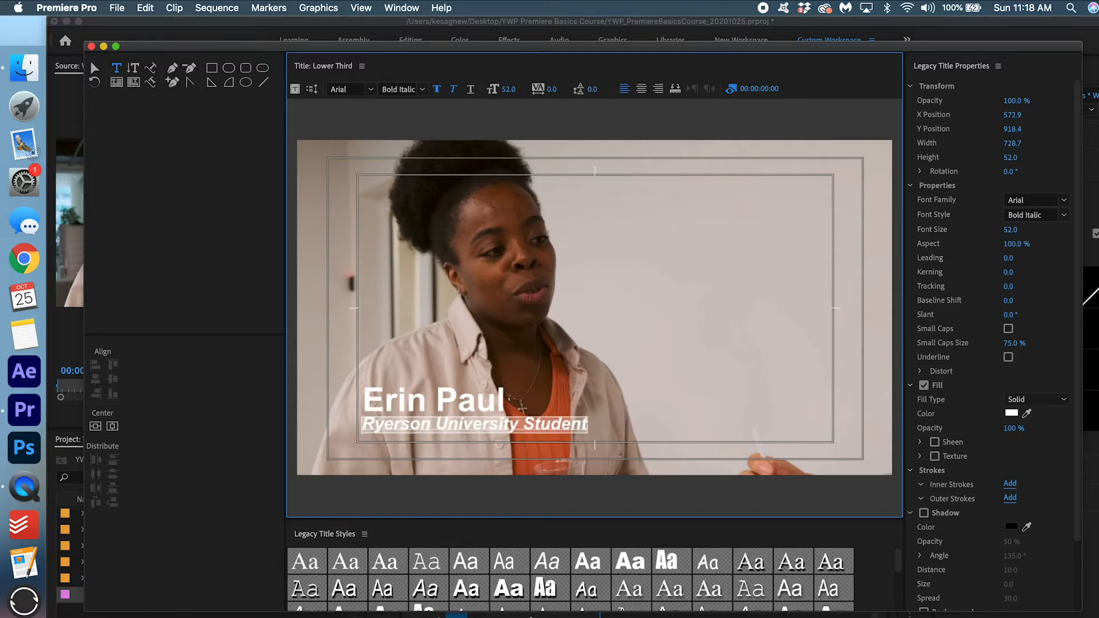
click(95, 68)
drag(1017, 115, 1017, 115)
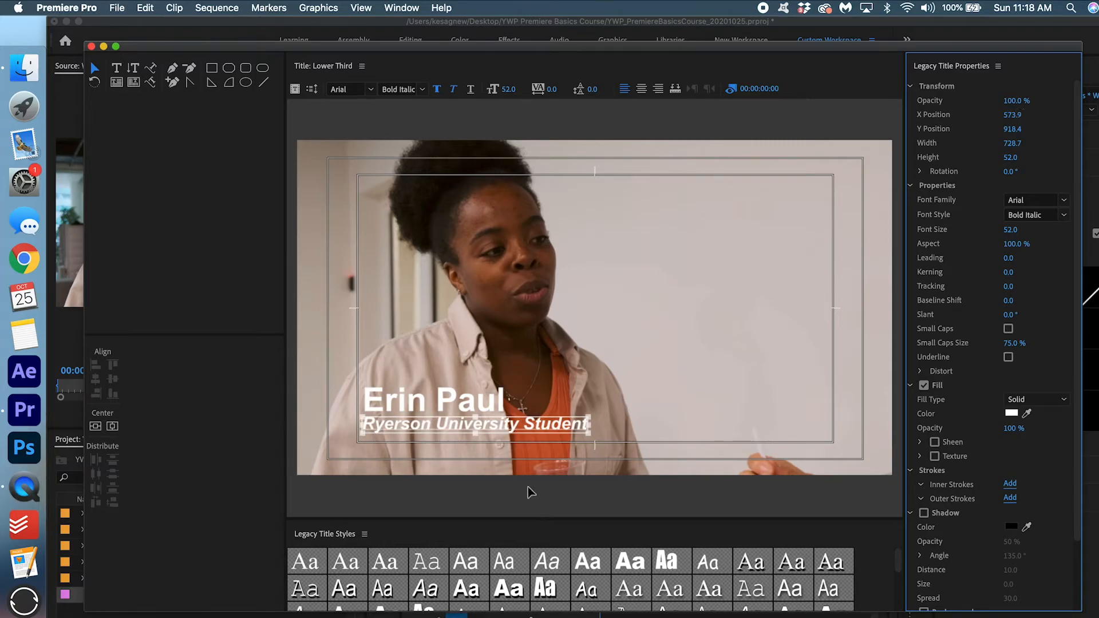
click(468, 400)
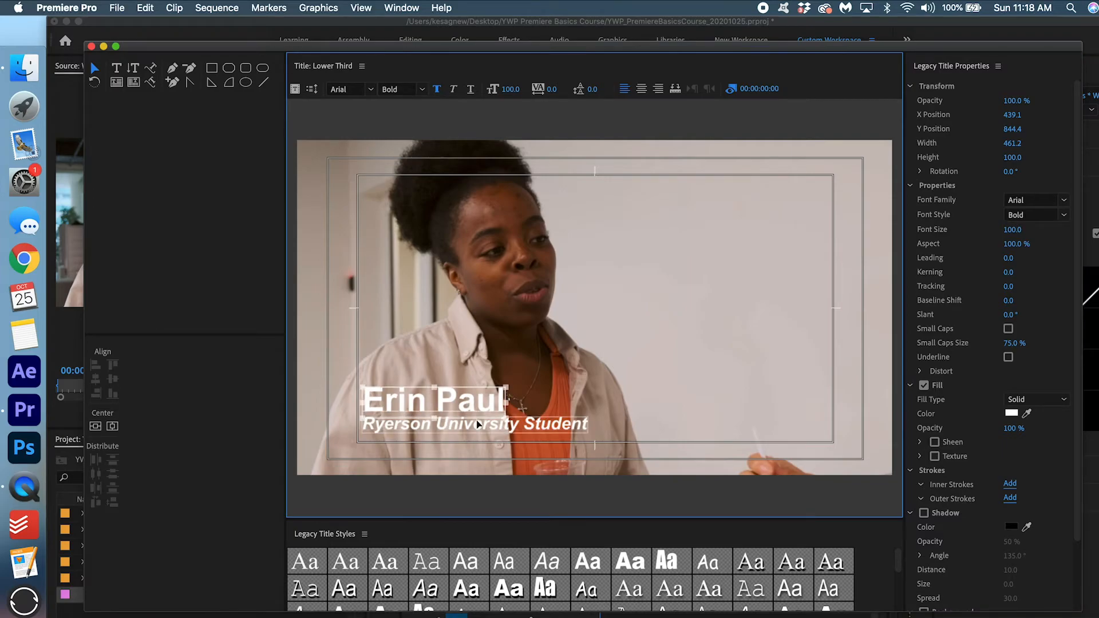
Select both text lines and move them down together.
shift+click(479, 424)
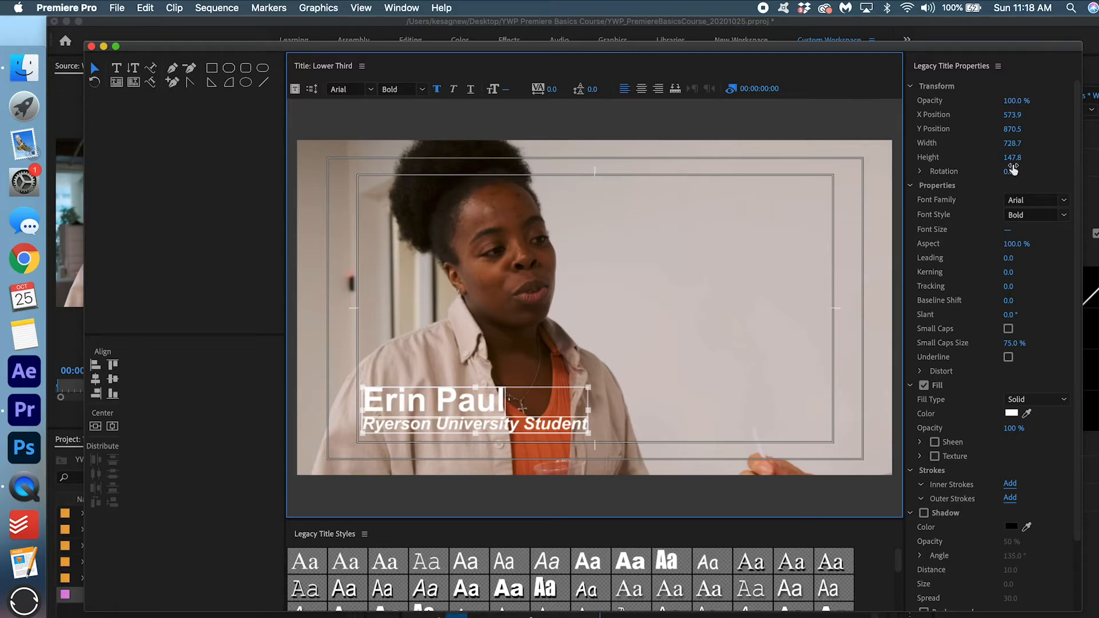
click(1012, 139)
mouse_move(1012, 129)
mouse_down()
mouse_move(1025, 129)
mouse_move(1008, 114)
mouse_move(1019, 115)
mouse_up()
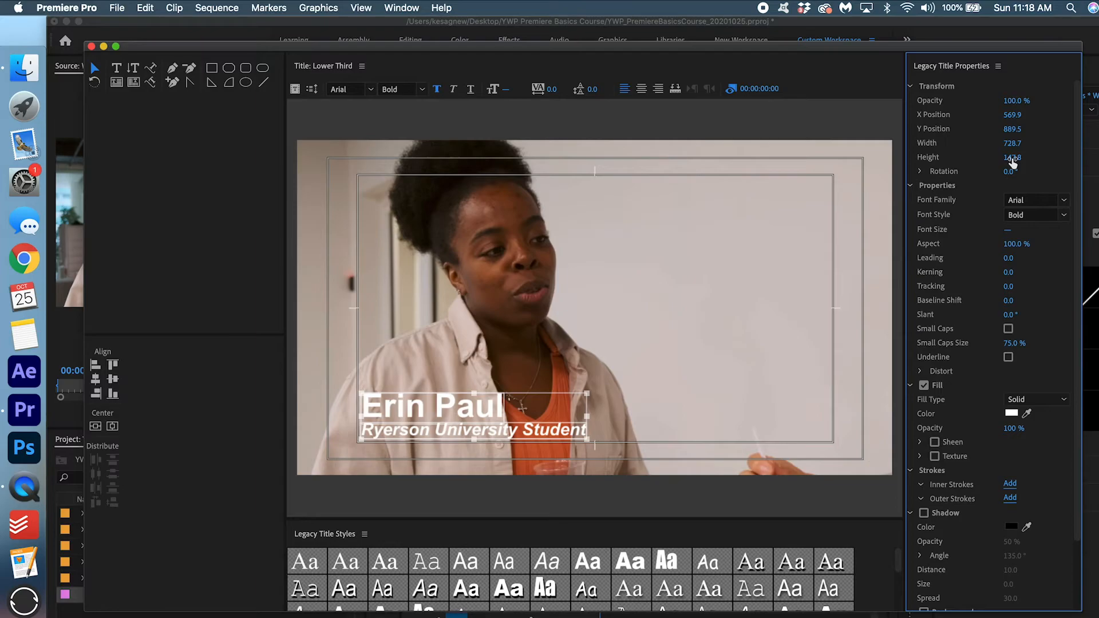
scroll(1066, 275, down, 3)
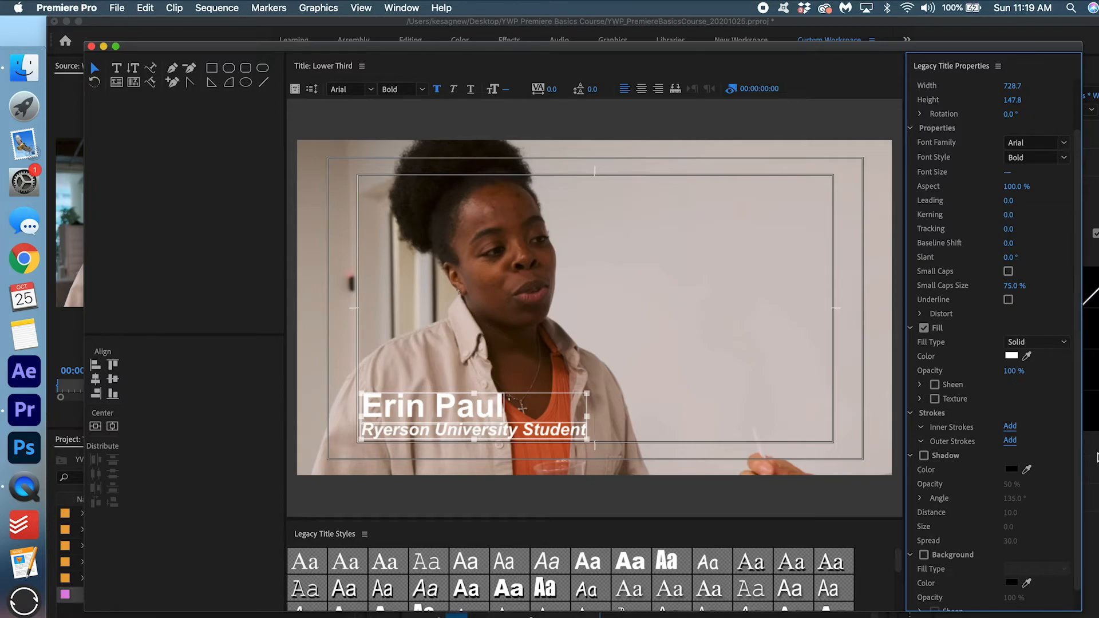
scroll(1055, 473, down, 1)
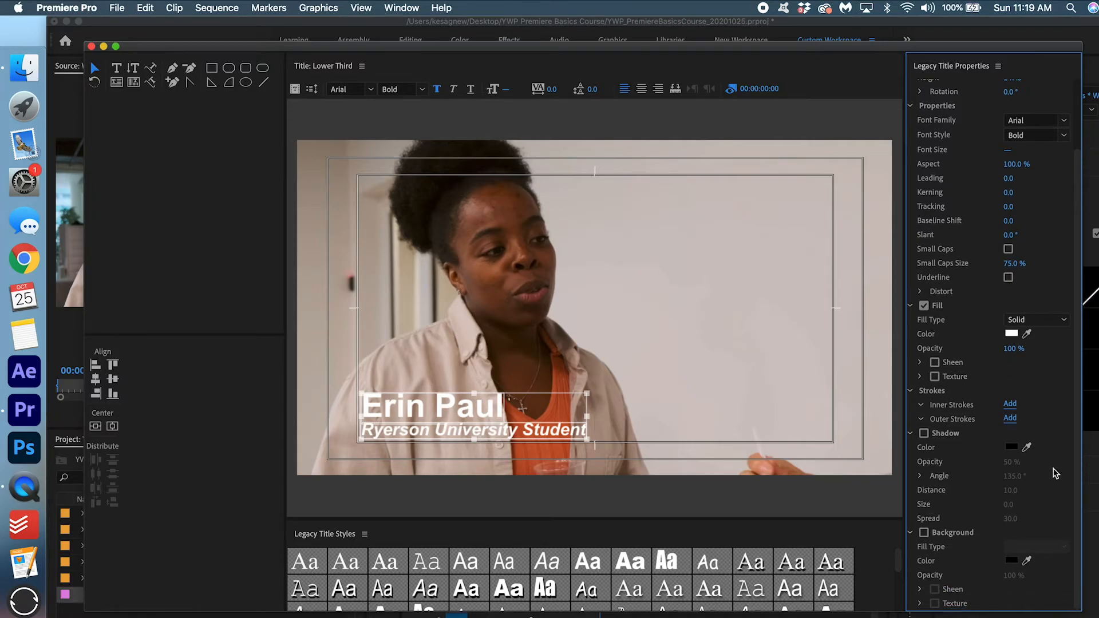
Enable a drop shadow with distance 5 (briefly trying 3) and opacity 40%.
click(923, 433)
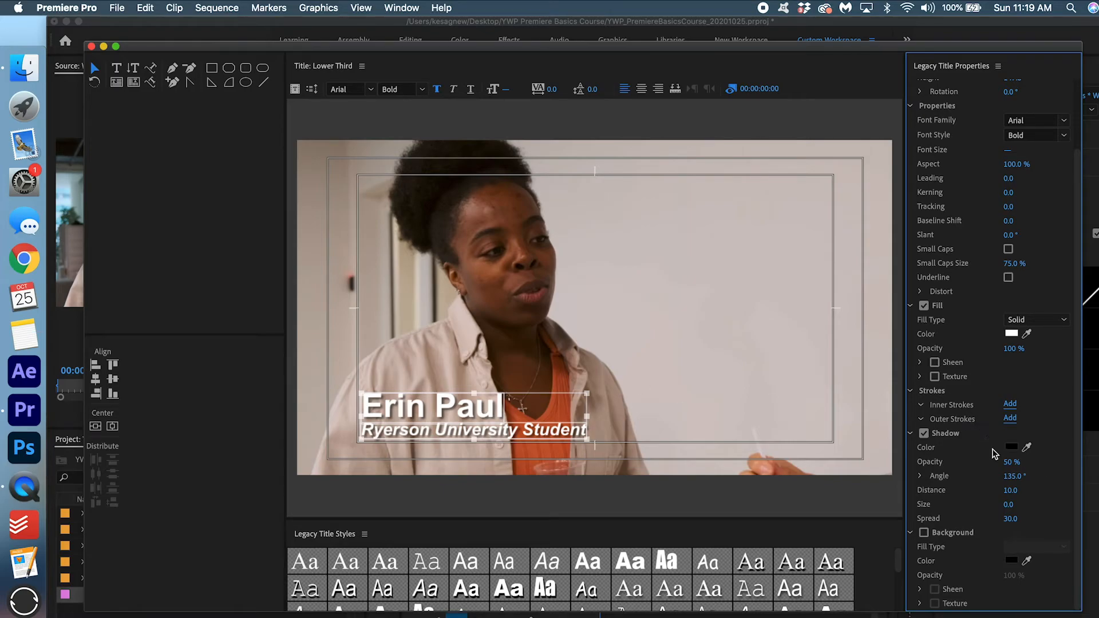
click(1010, 490)
text(5)
key(Return)
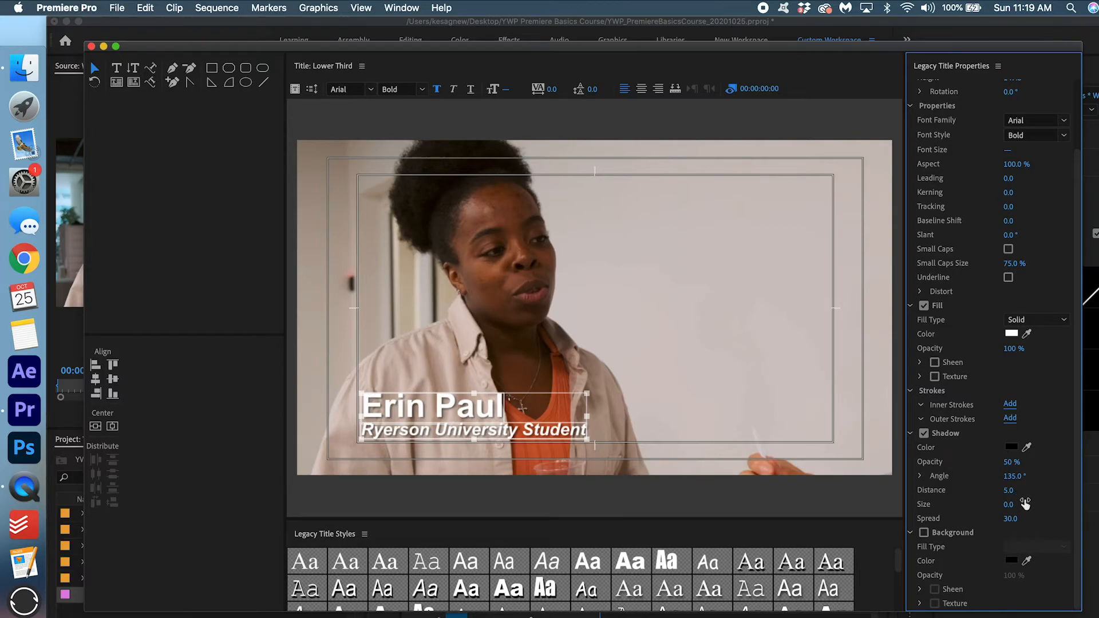
click(1010, 490)
text(3)
key(Return)
click(1009, 491)
text(5)
key(Return)
click(1011, 461)
text(1)
key(Return)
Move the Lower Third title into 3_GRAPHICS and place it on V2 at 00:00.
click(90, 45)
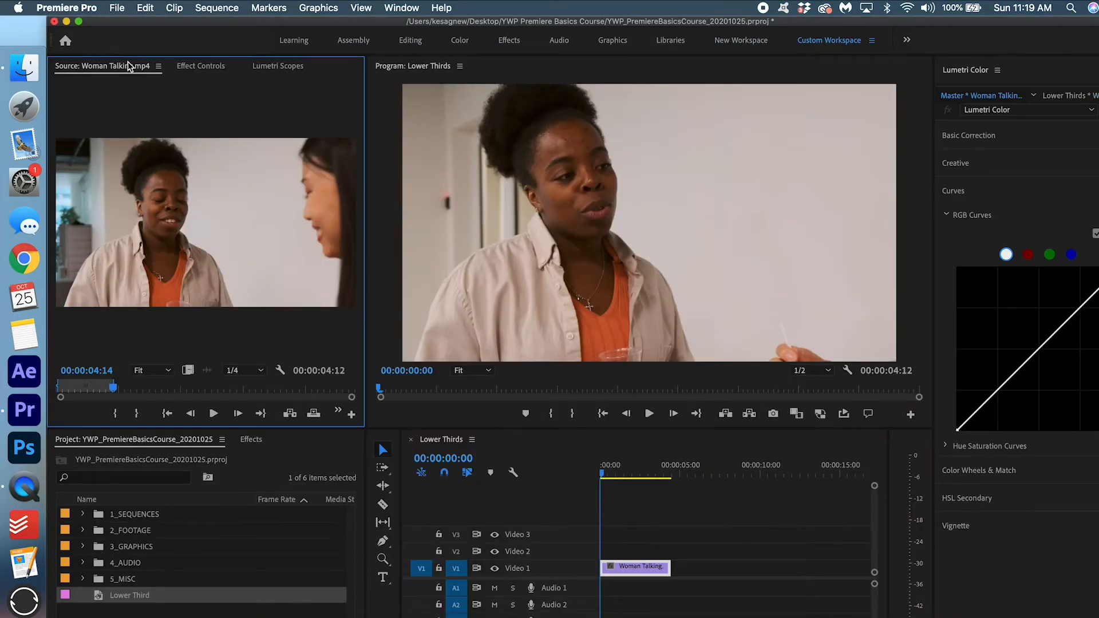
drag(146, 590, 144, 552)
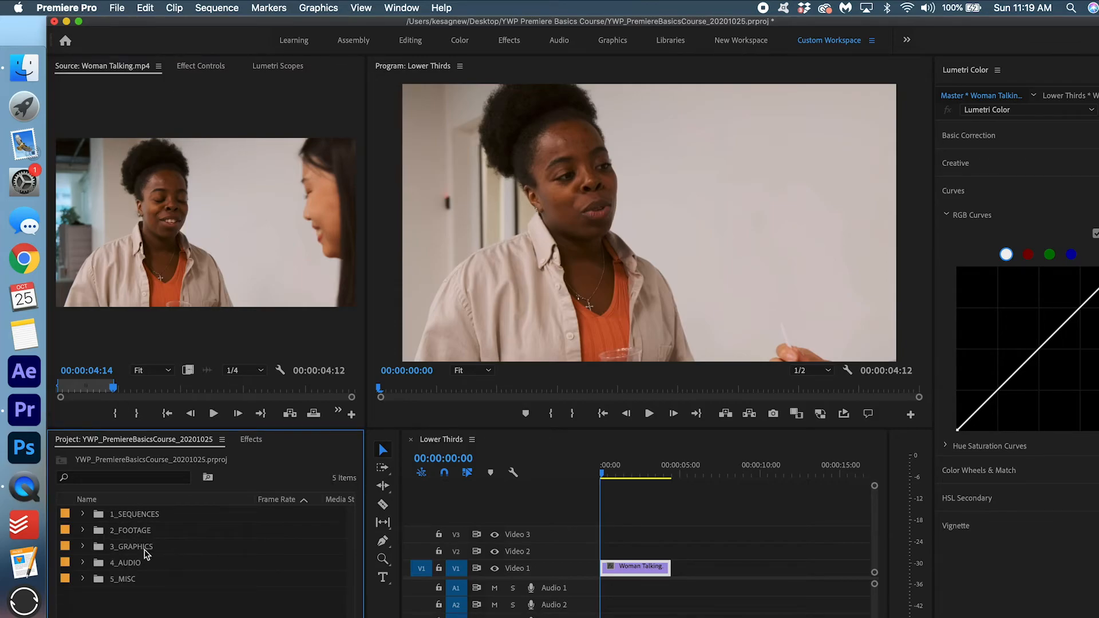
click(83, 544)
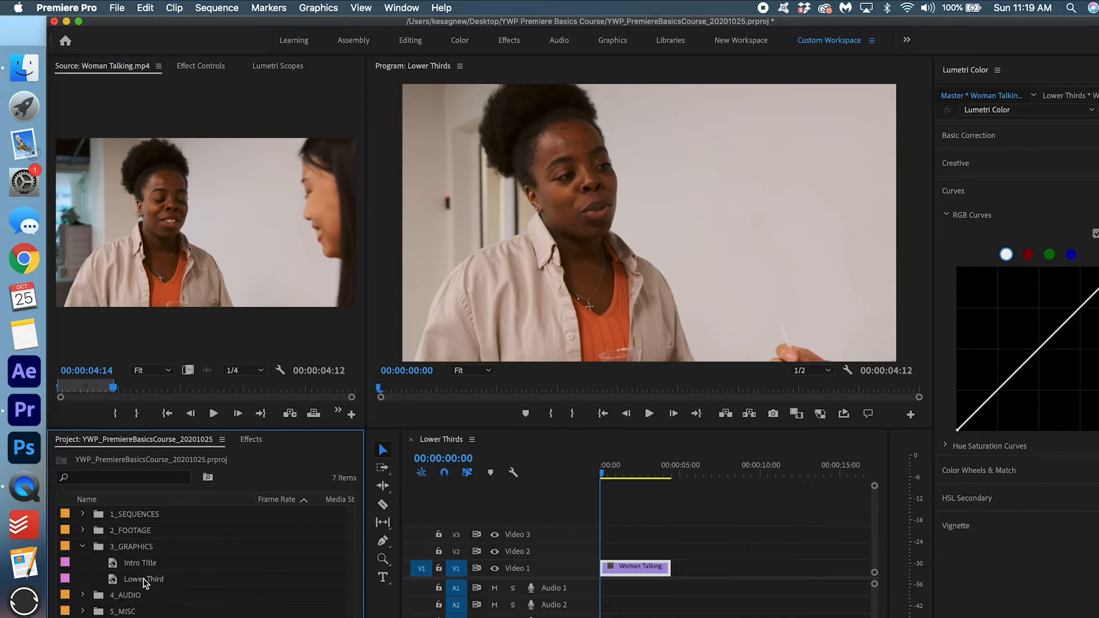
drag(140, 582, 580, 558)
click(657, 550)
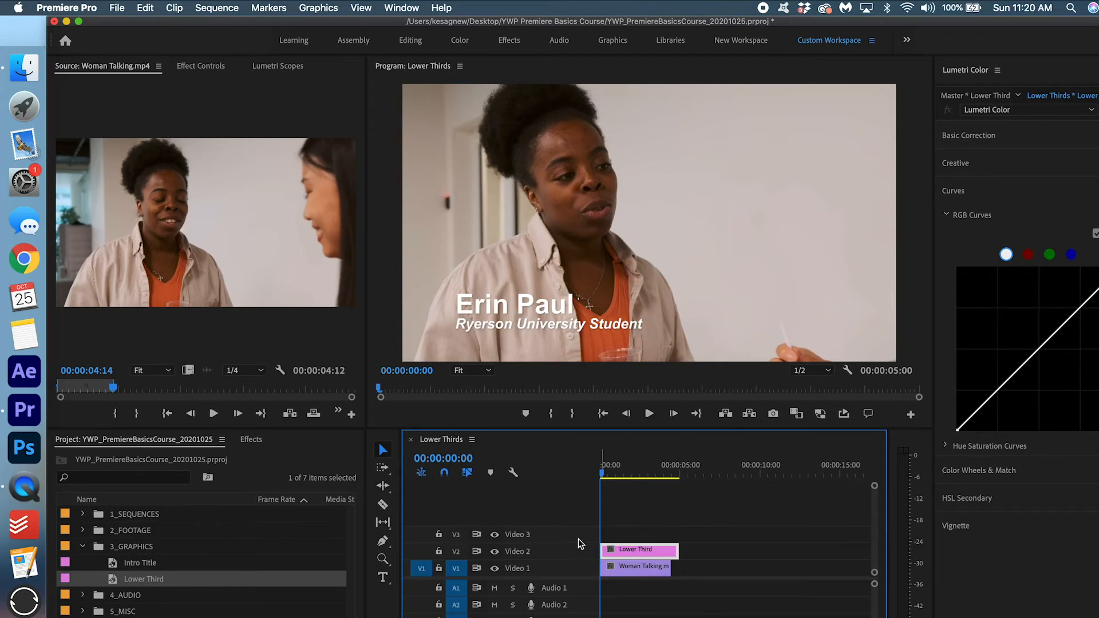
Preview a Cross Dissolve on the title's start, then delete it and reselect the clip.
click(251, 439)
click(132, 460)
text(cross)
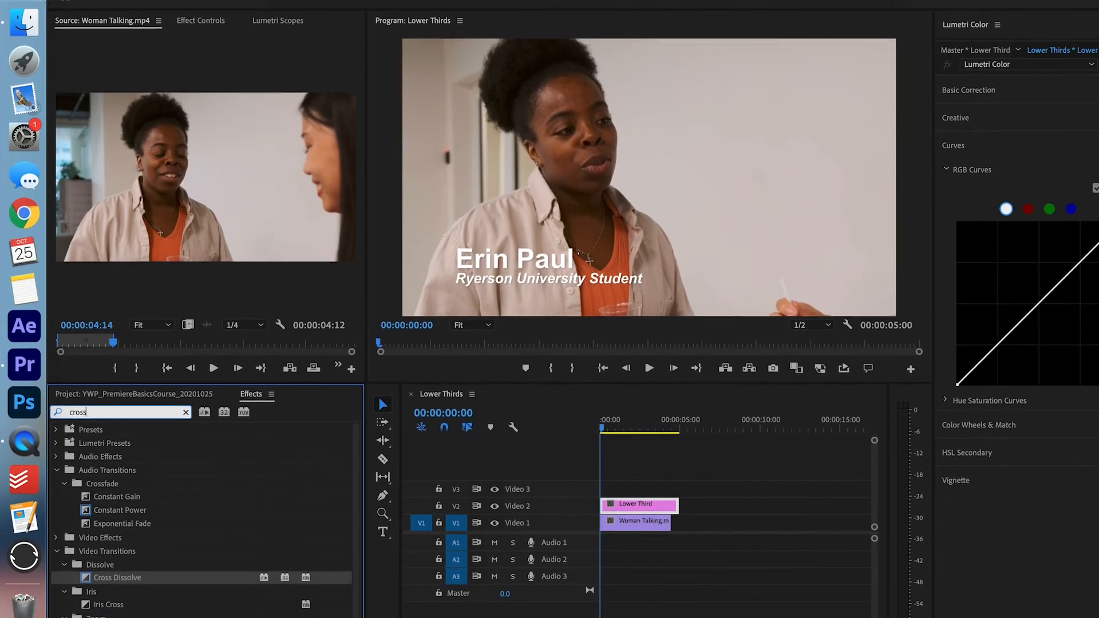
drag(117, 577, 605, 506)
key(space)
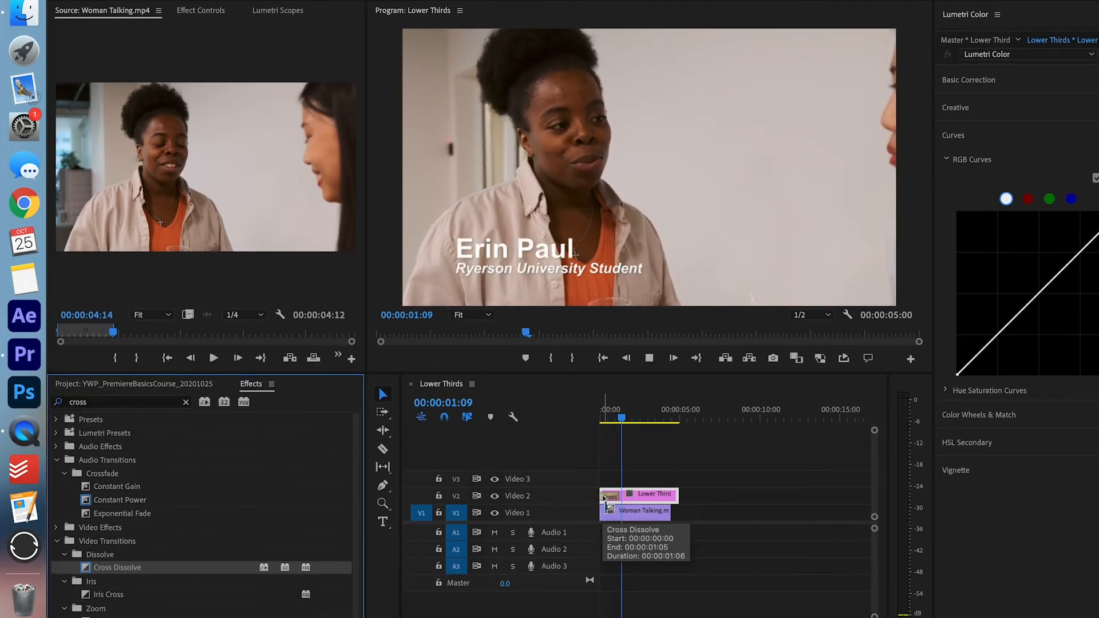
key(space)
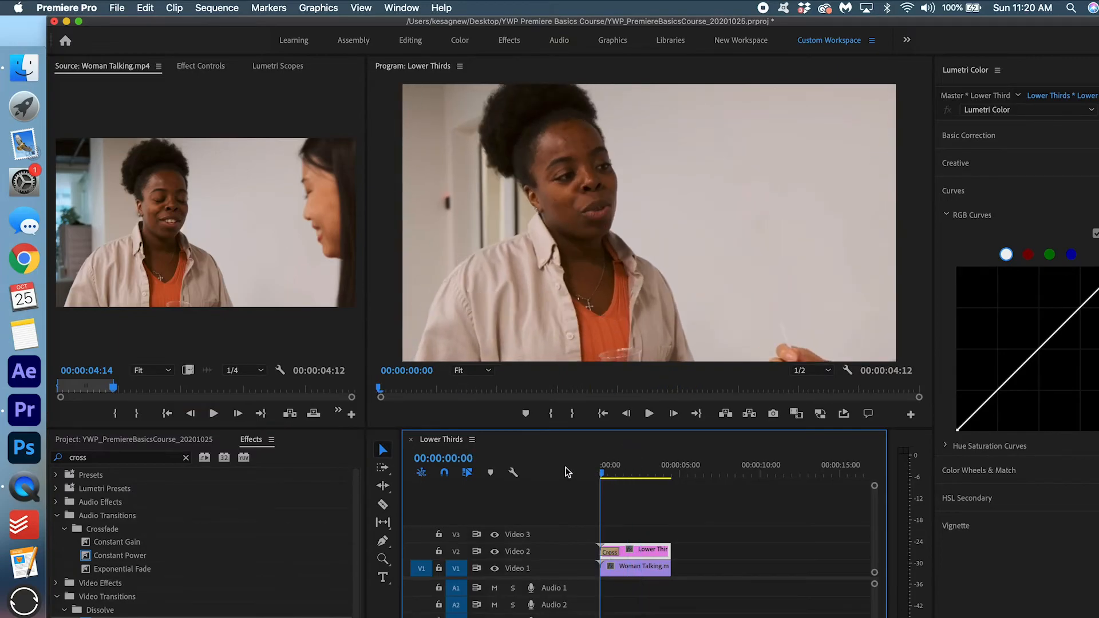
key(space)
key(space)
key(Delete)
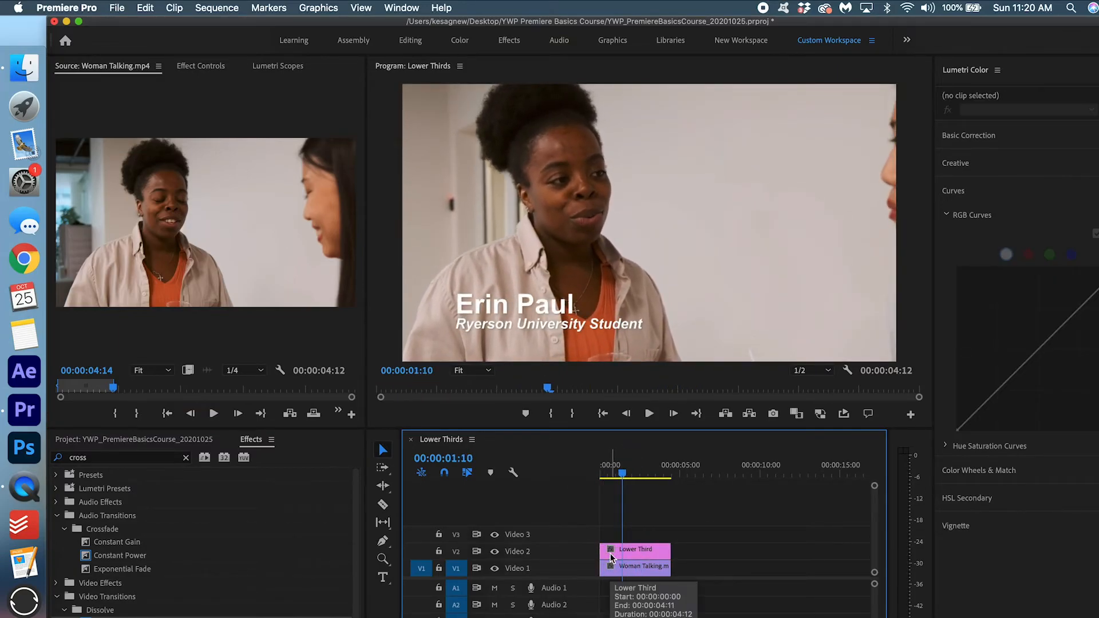
drag(629, 460, 584, 459)
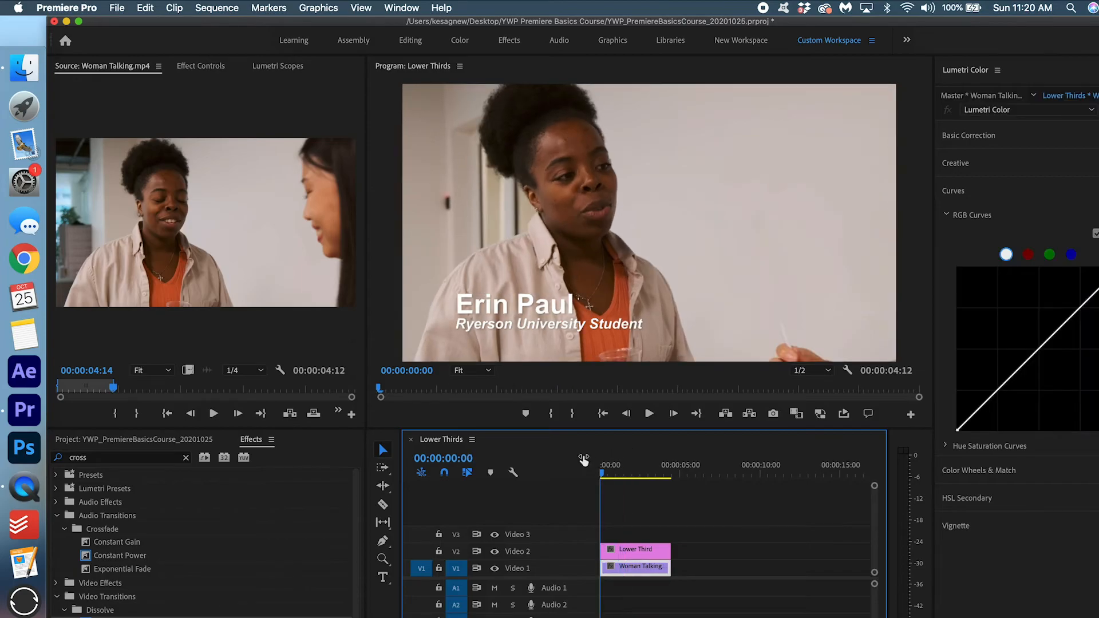
click(645, 550)
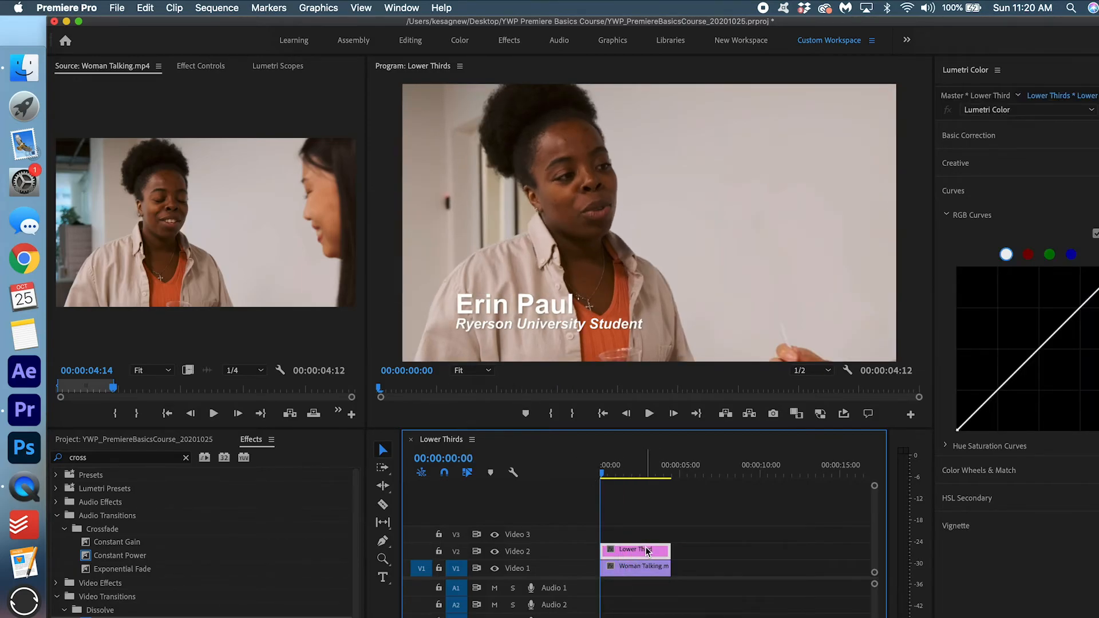
Keyframe Position so the title starts at X 21 off the left edge and reaches 960.
click(207, 68)
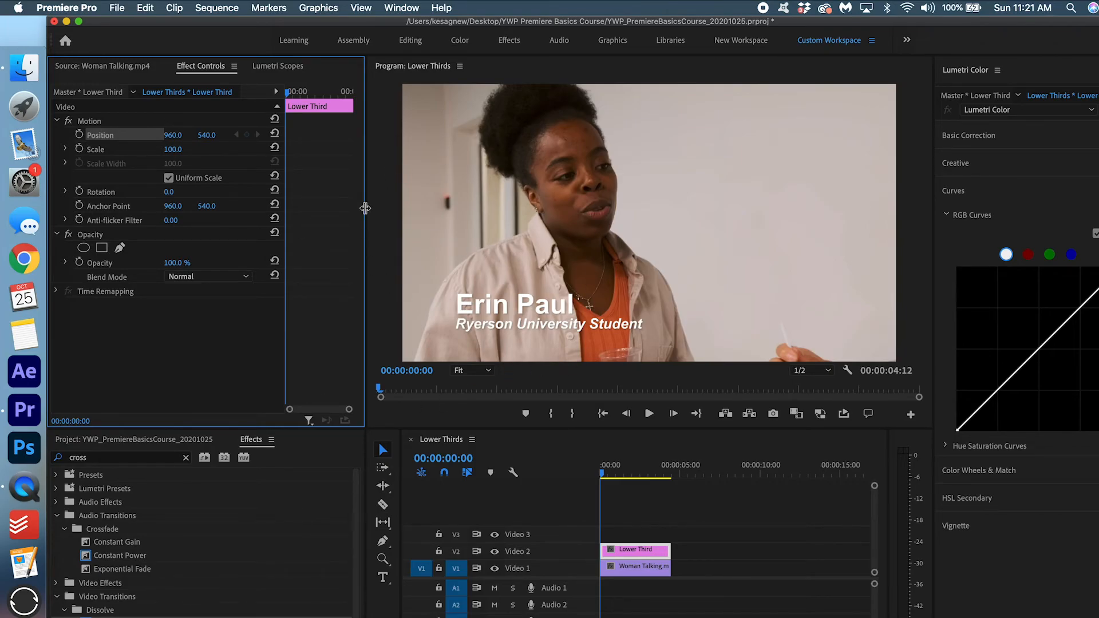
click(80, 135)
drag(288, 137, 301, 138)
drag(178, 135, 178, 136)
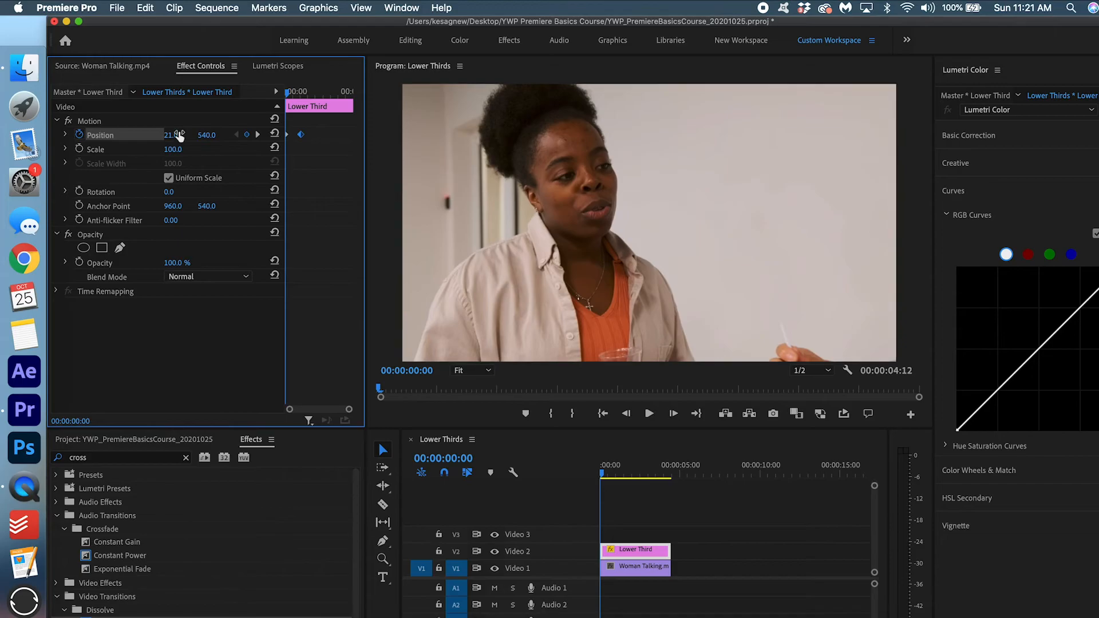
Move the end keyframe earlier to 14 frames and preview the quicker slide-in.
key(space)
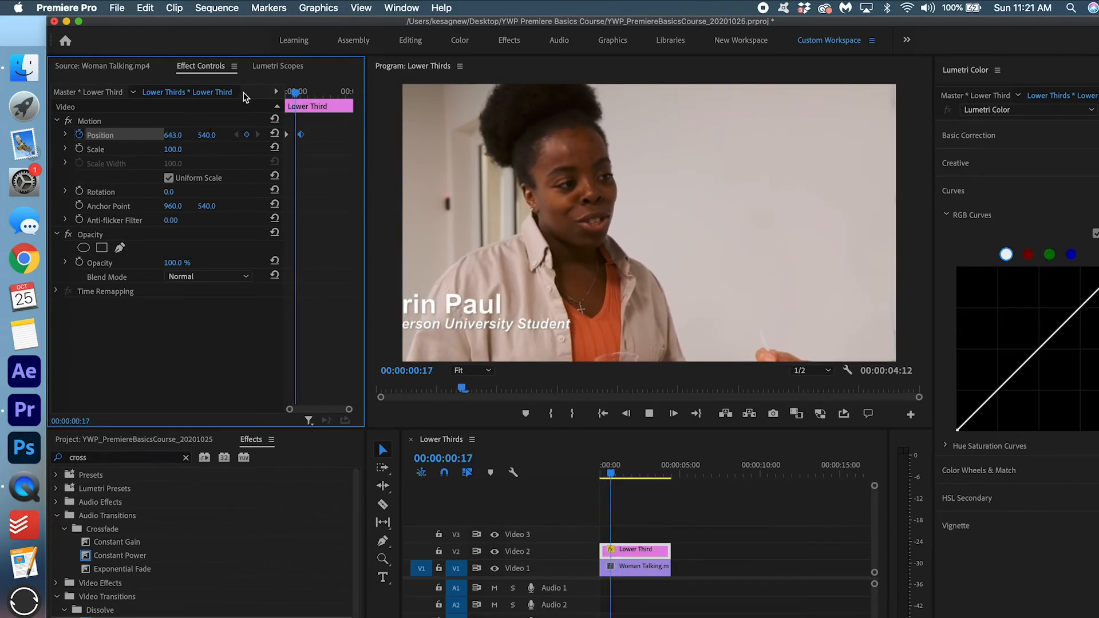
key(space)
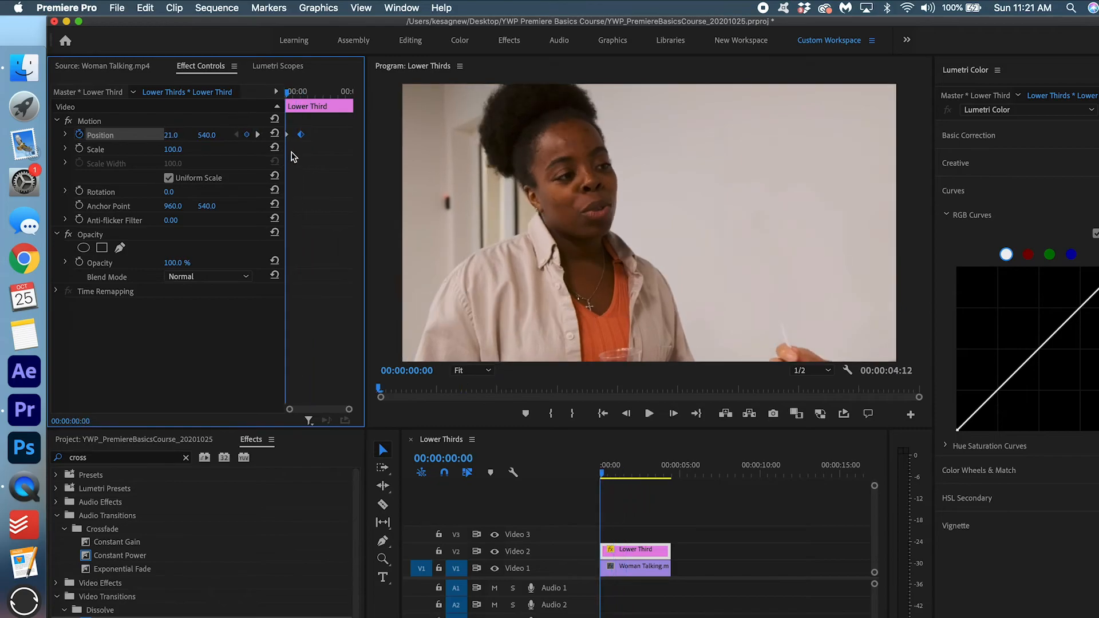
key(equal)
key(equal)
key(minus)
drag(316, 135, 303, 138)
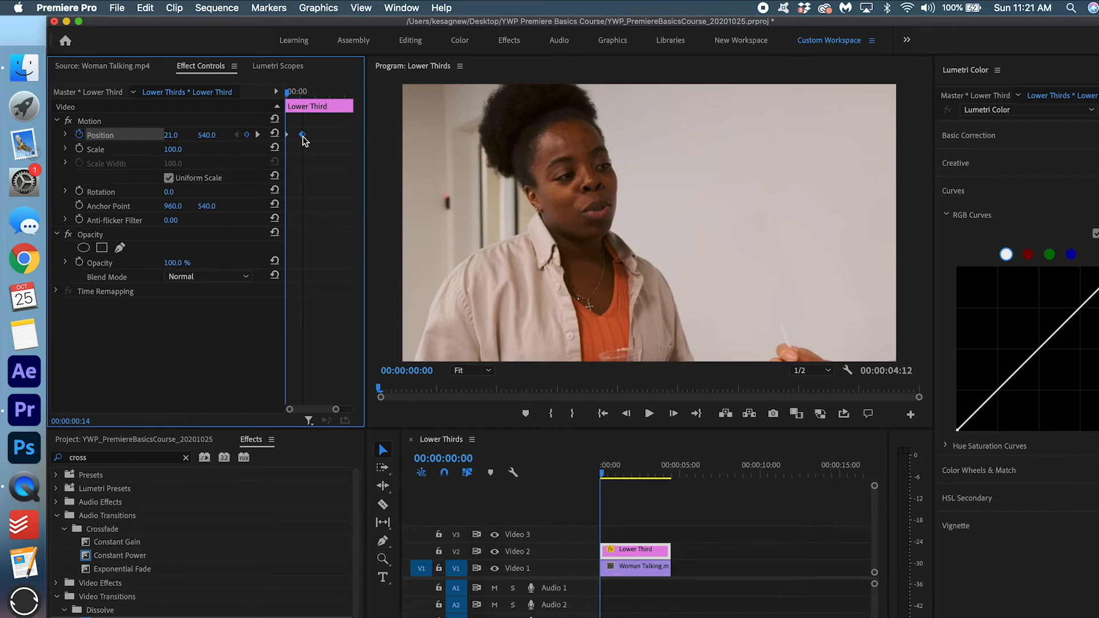
key(space)
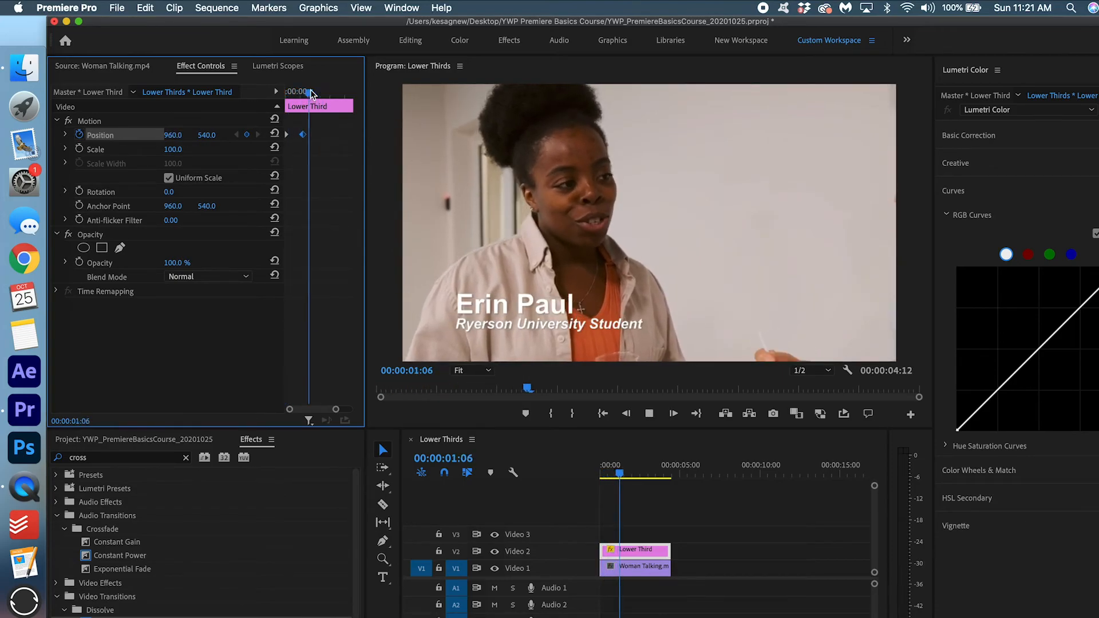
key(space)
key(space)
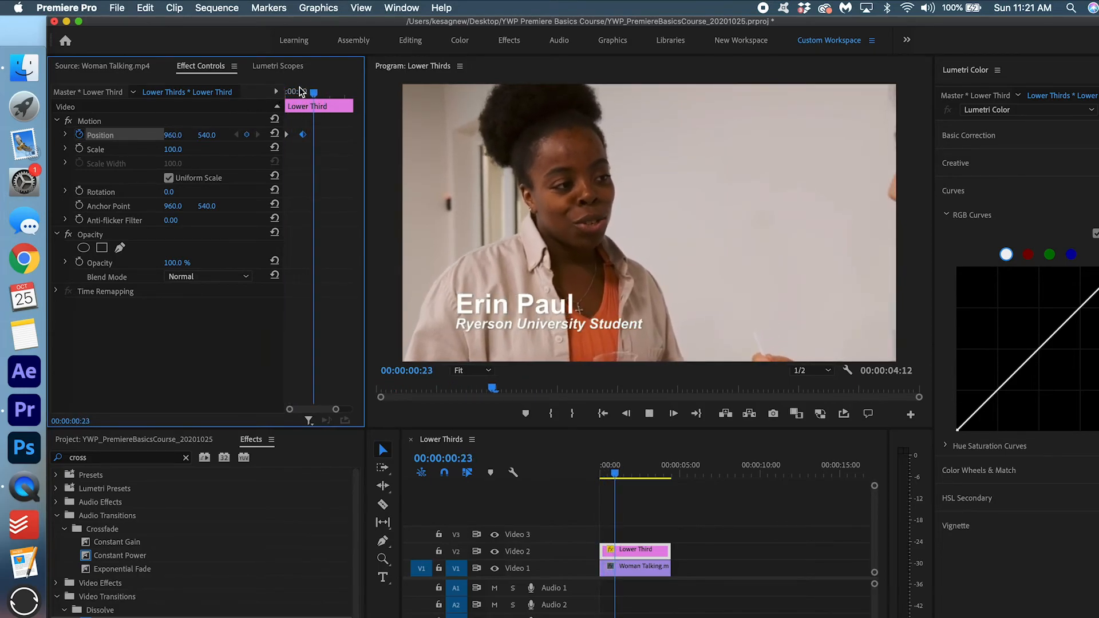
drag(301, 92, 247, 106)
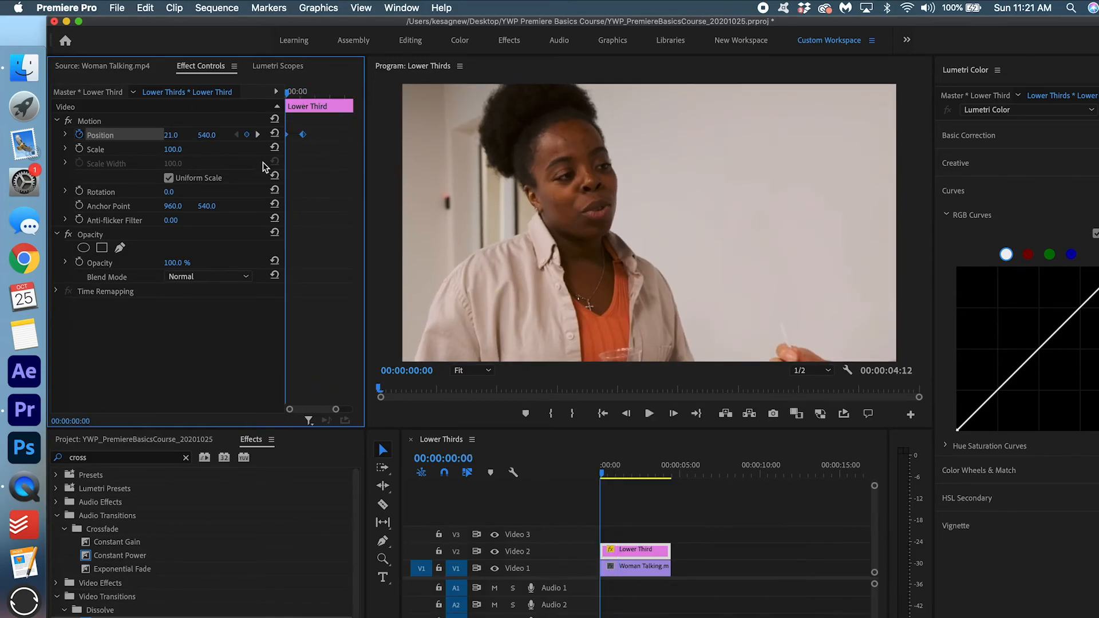
Apply Ease In temporal interpolation to the Position keyframes.
right_click(301, 137)
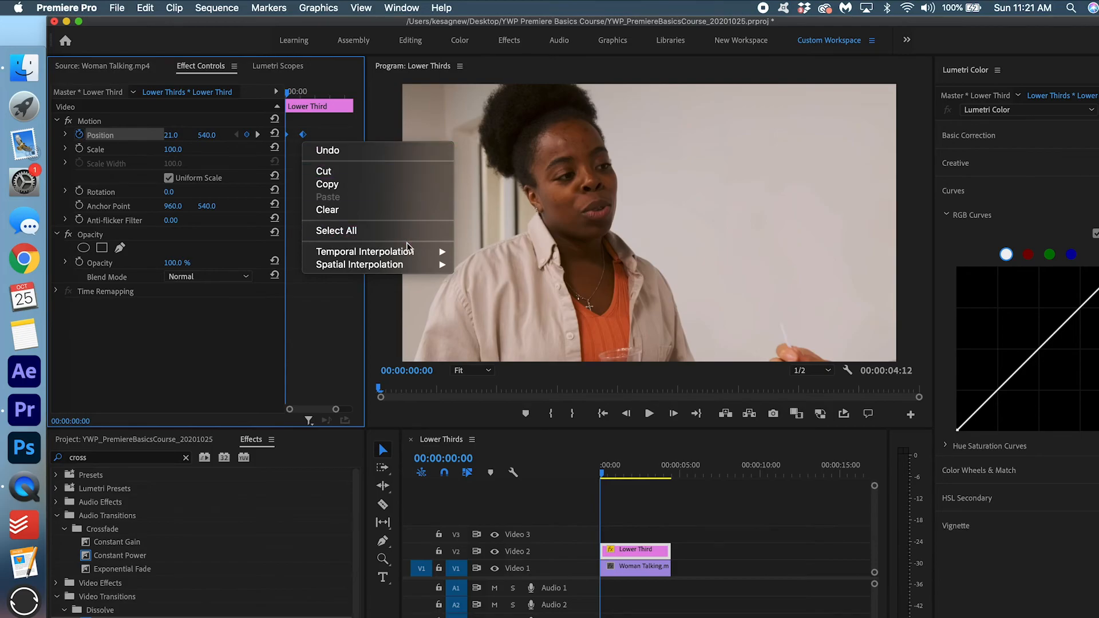
mouse_move(409, 256)
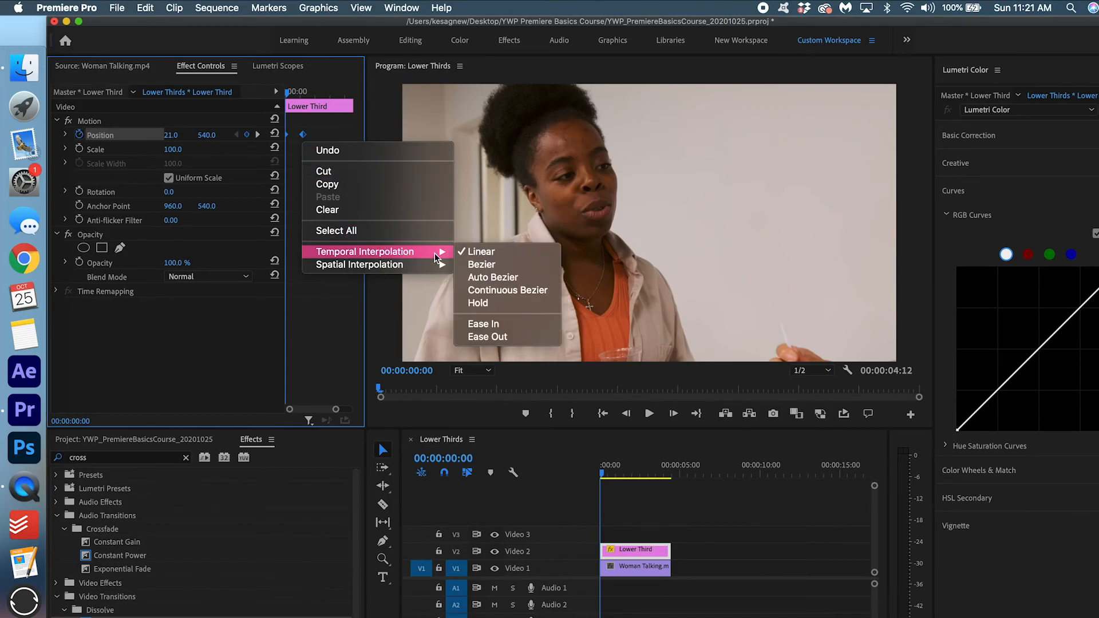
click(505, 325)
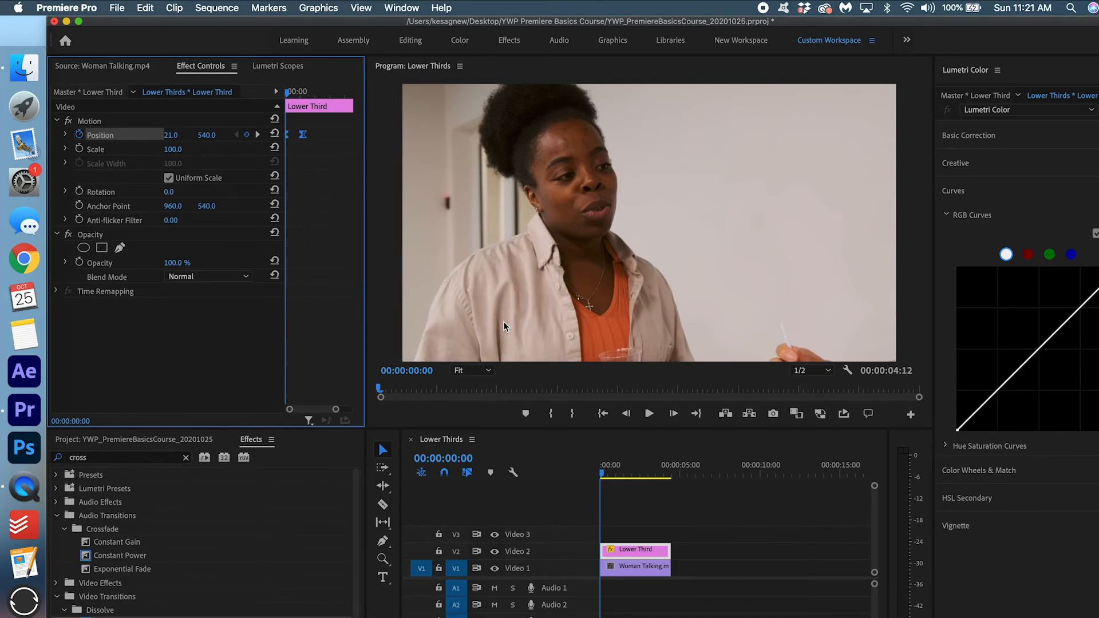
Replay the eased slide-in from the start several times to check it.
key(space)
key(space)
key(space)
drag(304, 91, 197, 121)
key(space)
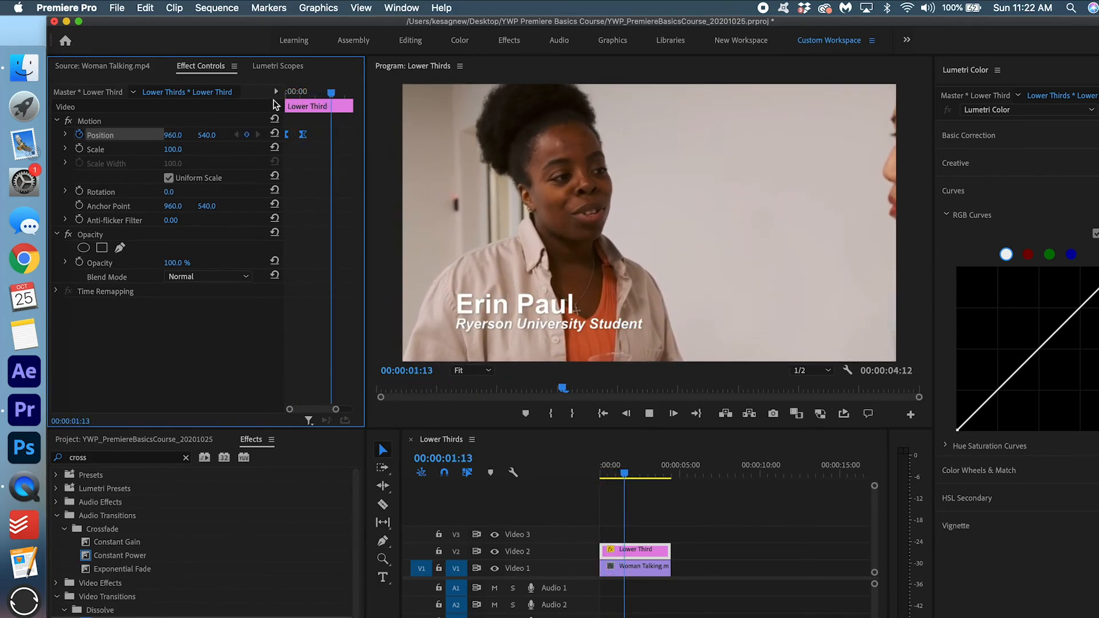
key(space)
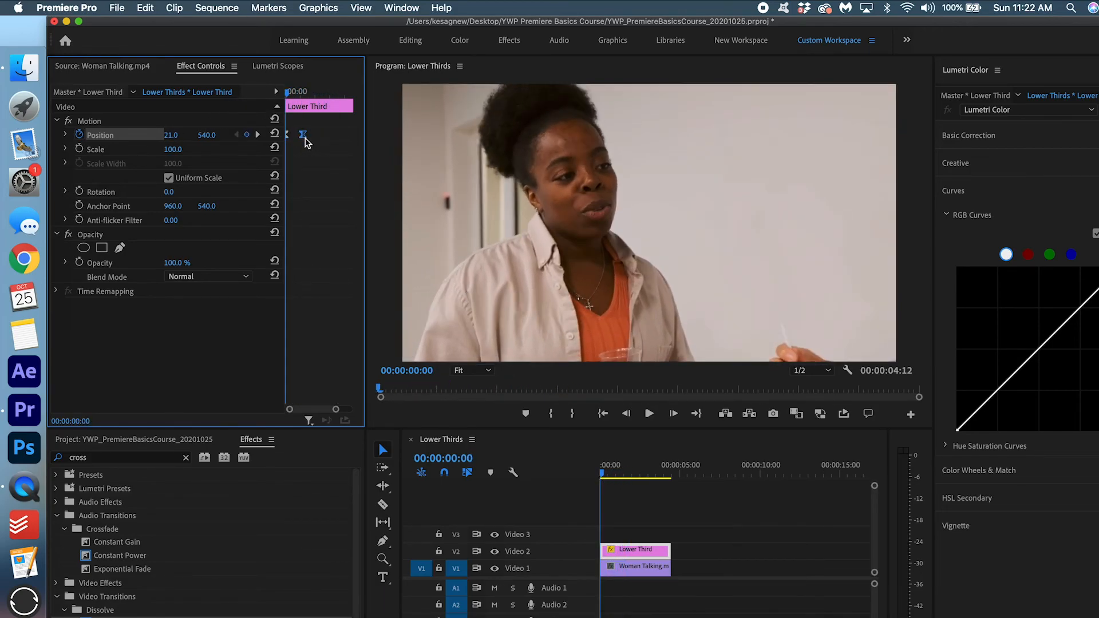
key(space)
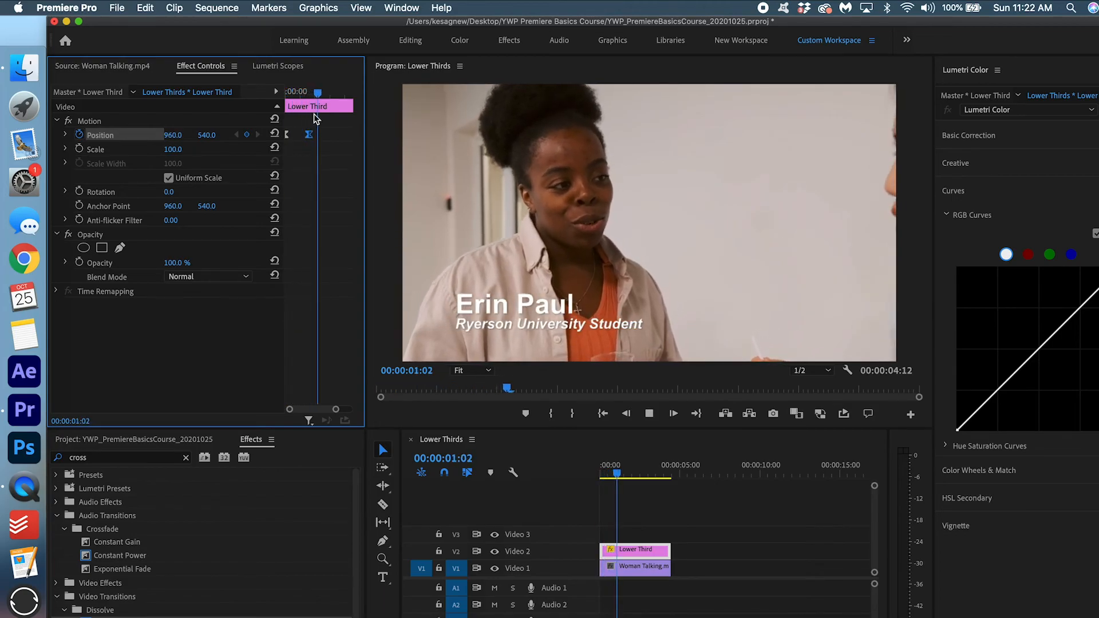
drag(309, 93, 254, 104)
key(space)
drag(304, 91, 260, 97)
key(space)
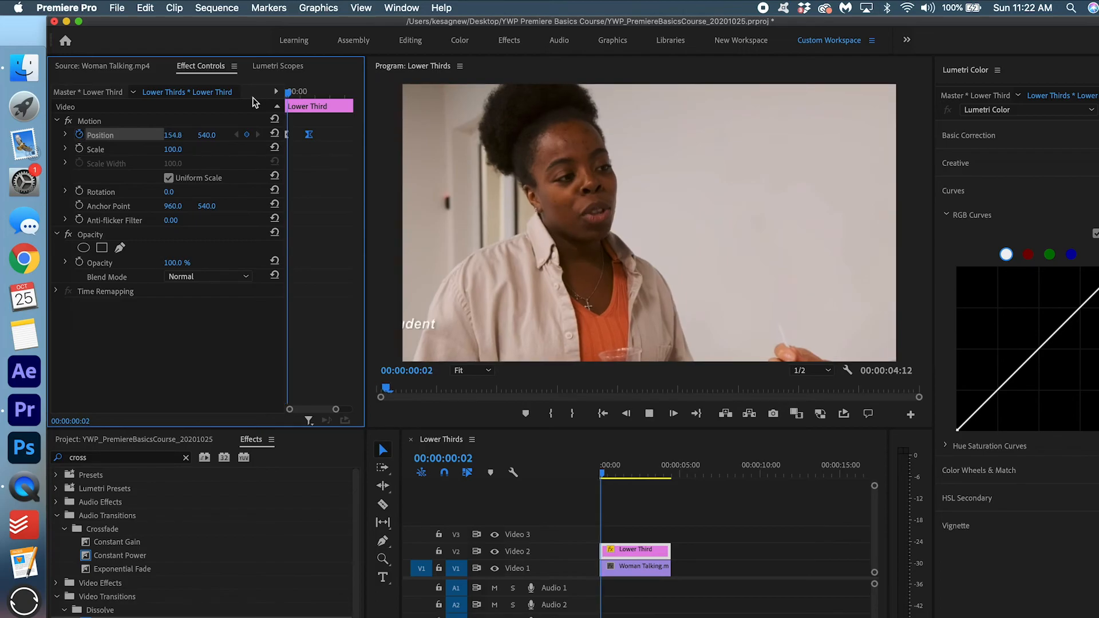